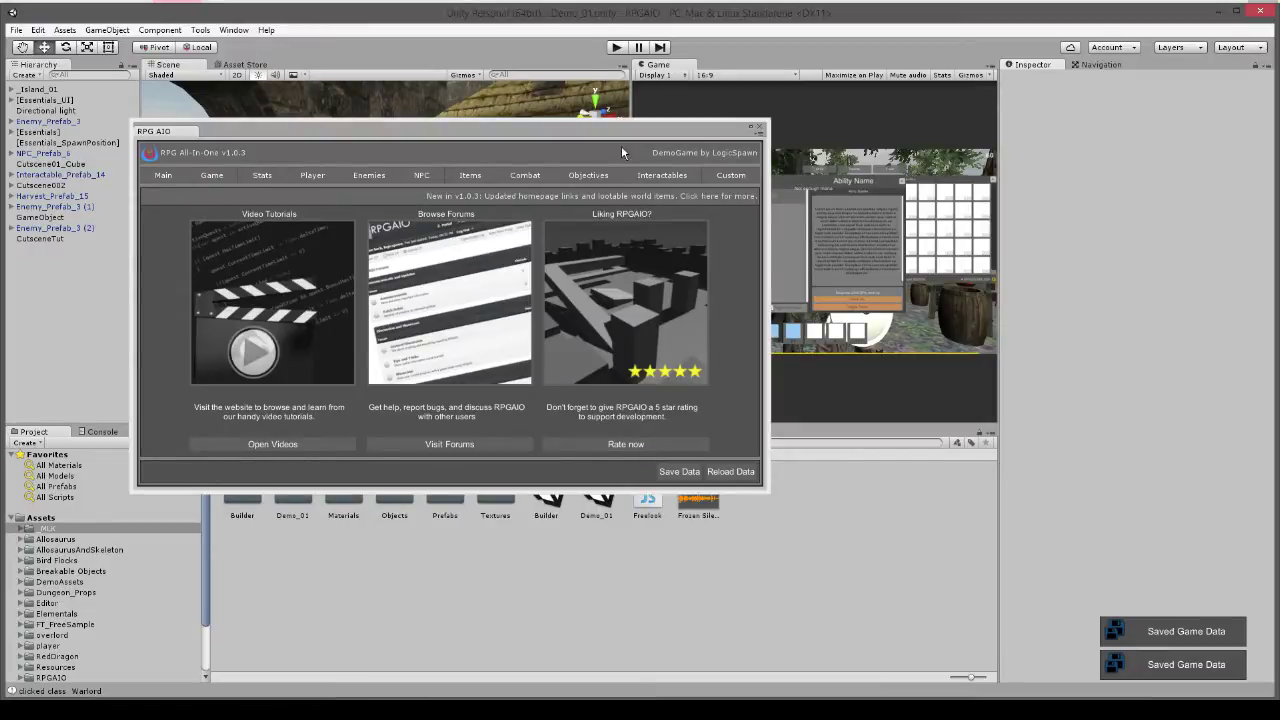
Add a new weapon type in the item options
drag(672, 125, 857, 132)
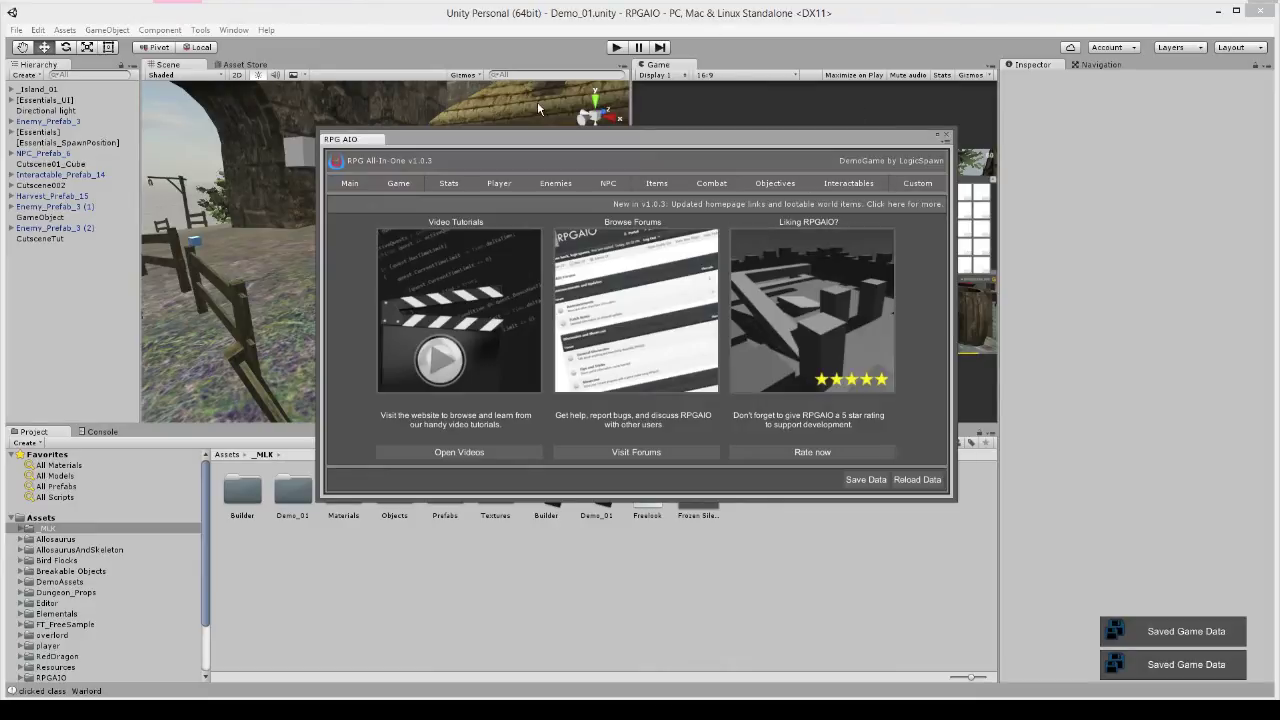
click(657, 183)
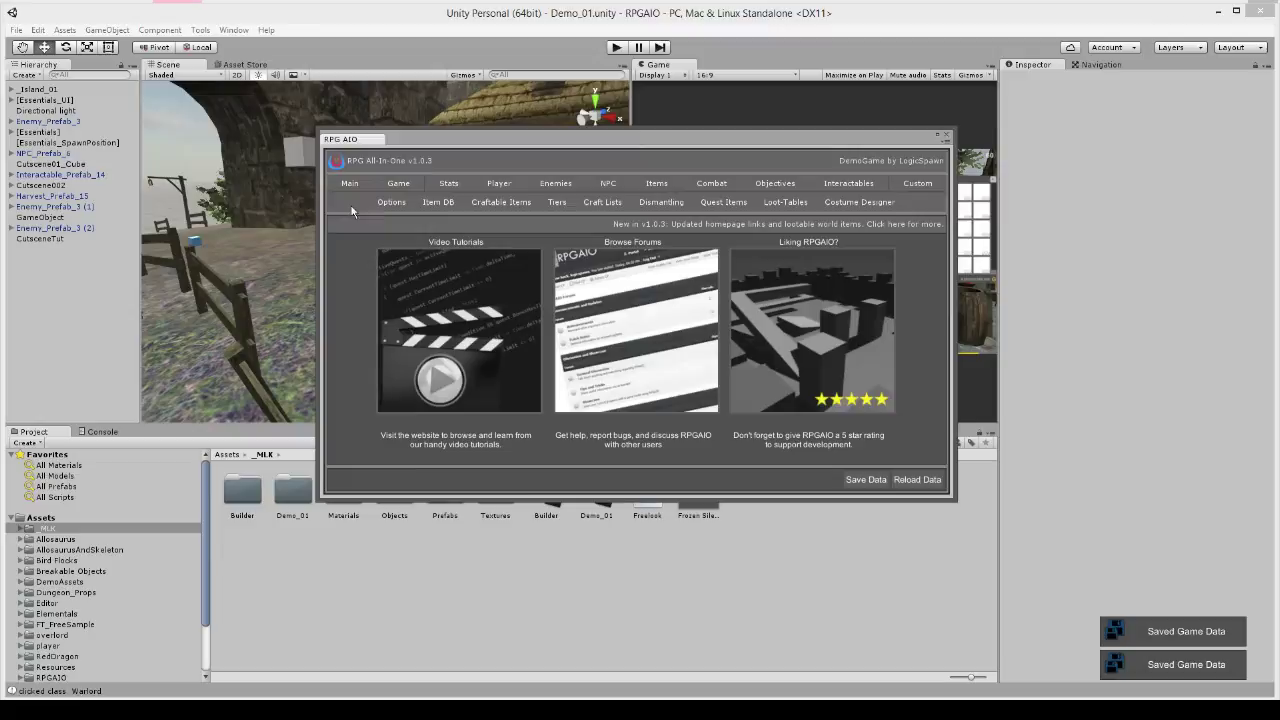
click(392, 203)
scroll(703, 320, down, 6)
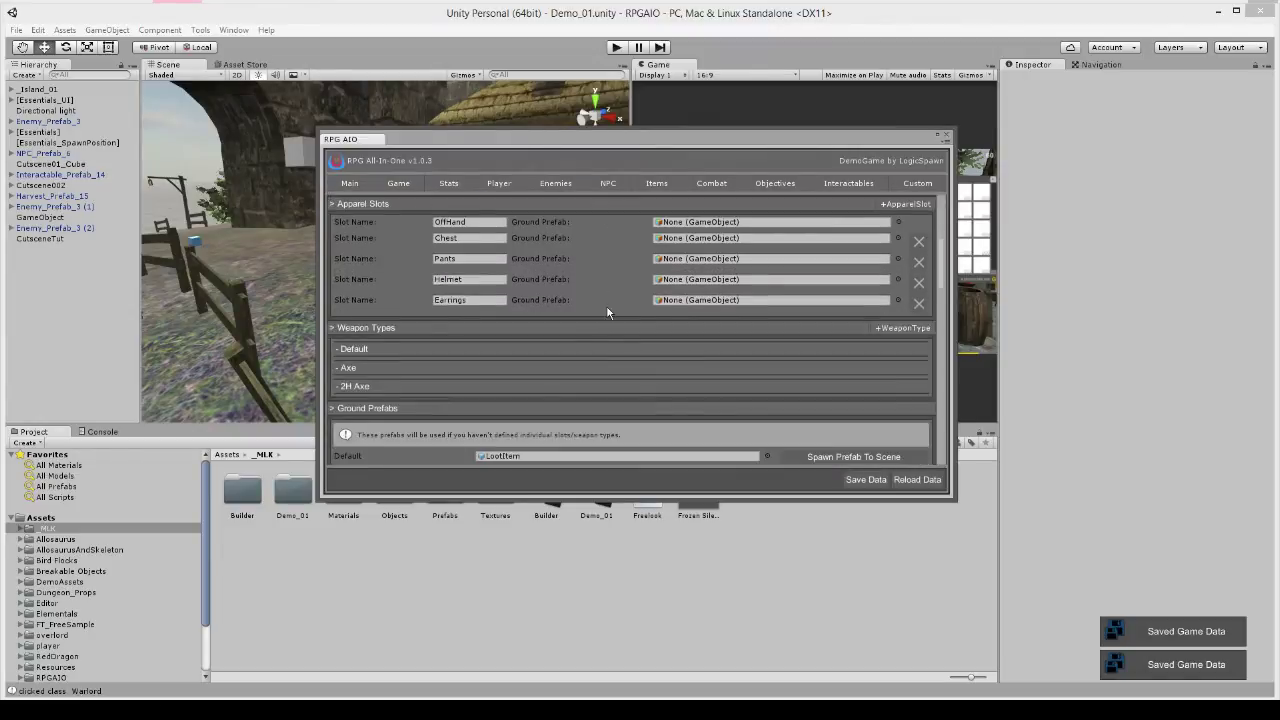
click(897, 288)
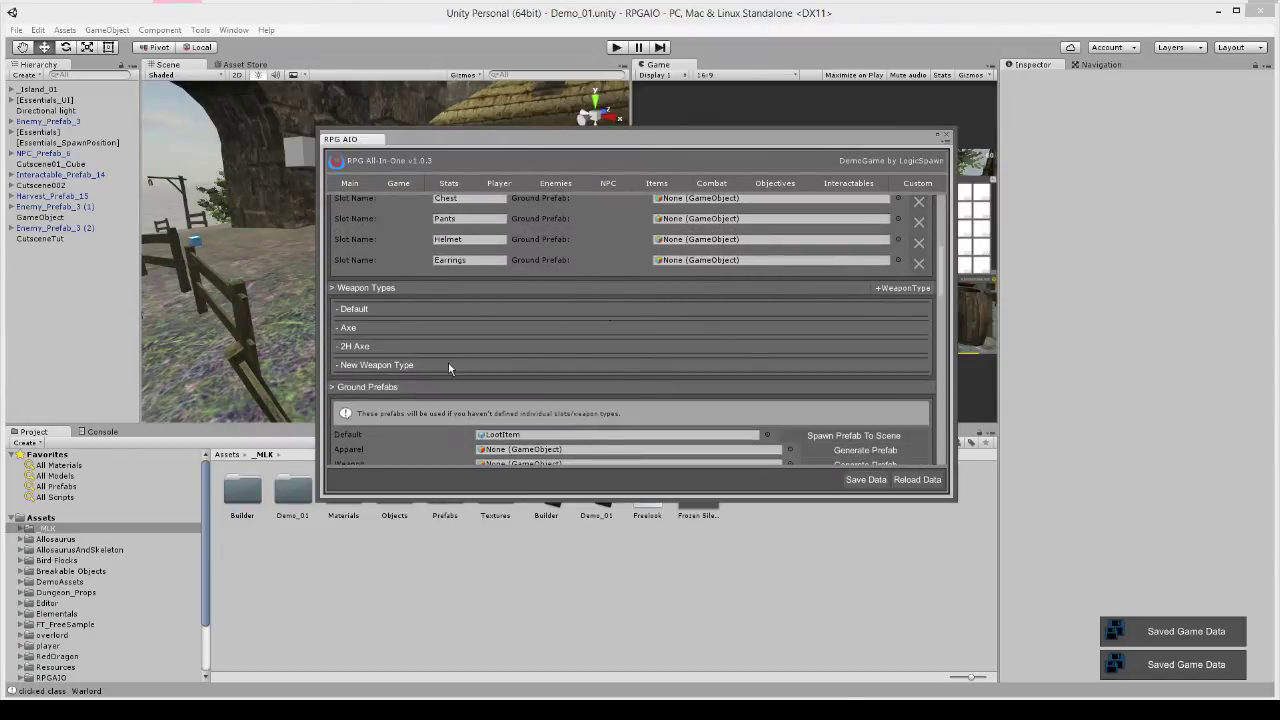
Name the new weapon type Runic
click(448, 363)
scroll(620, 384, down, 2)
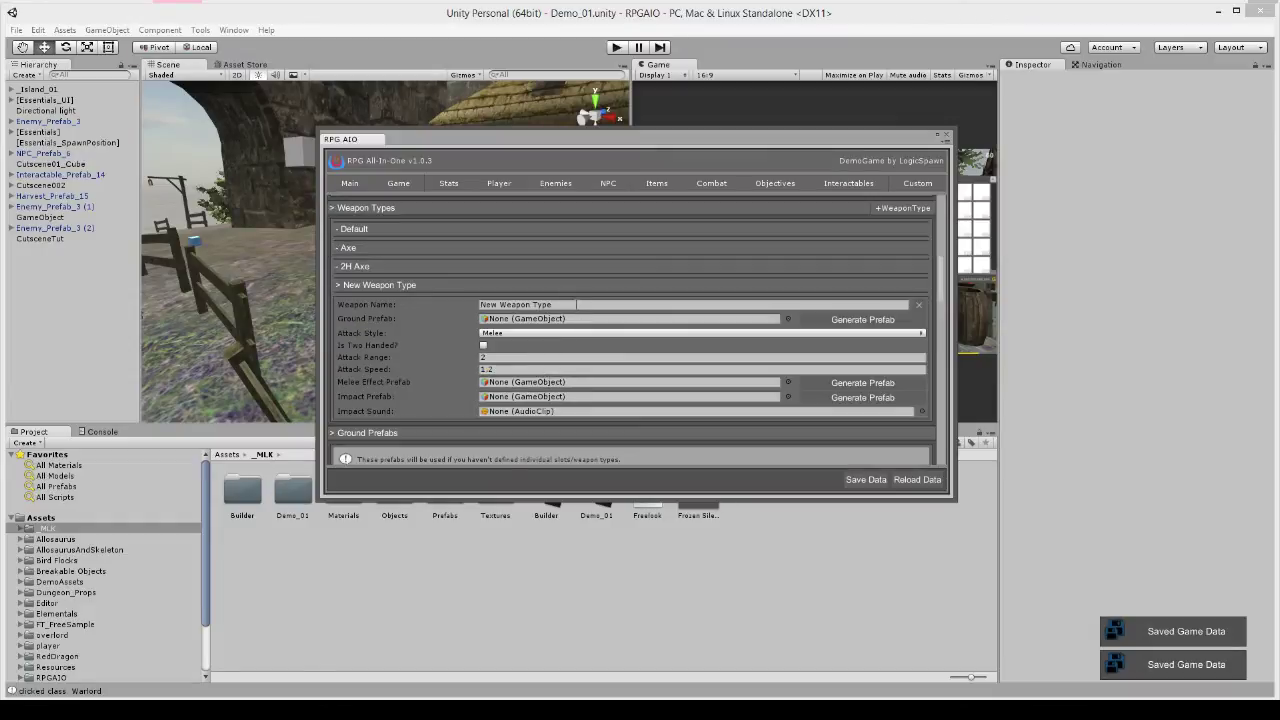
click(576, 304)
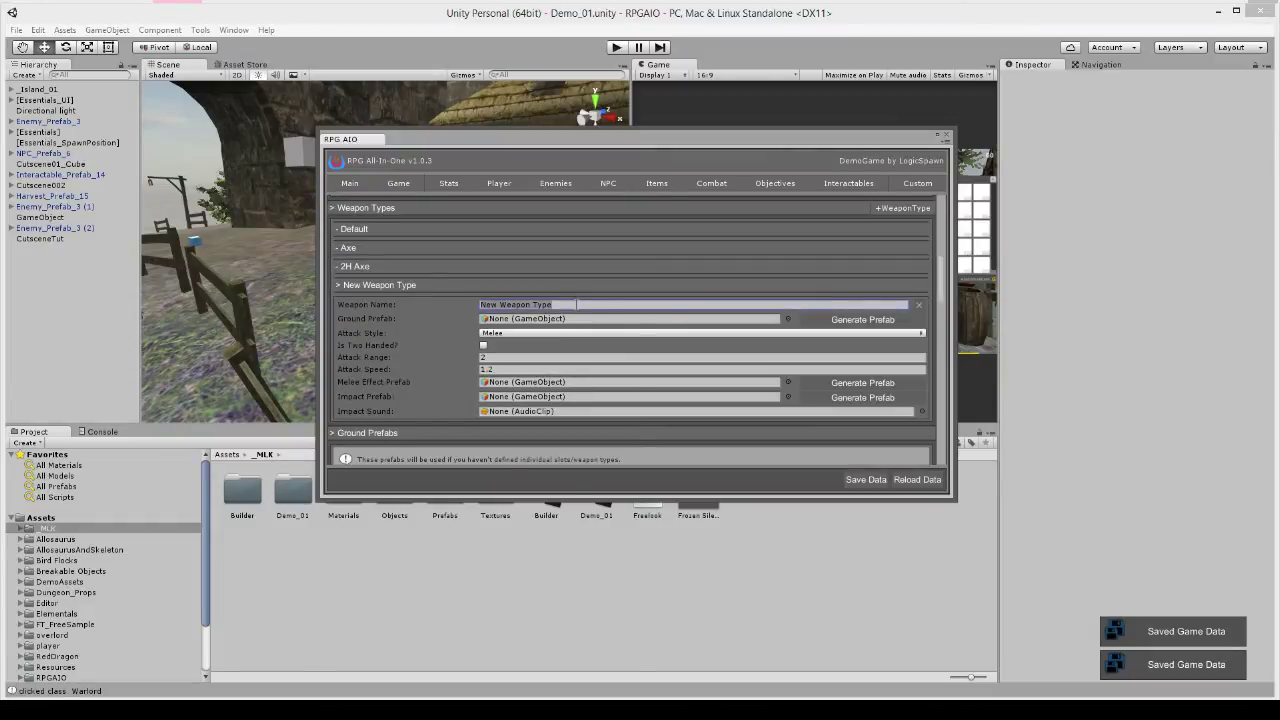
text(Runic)
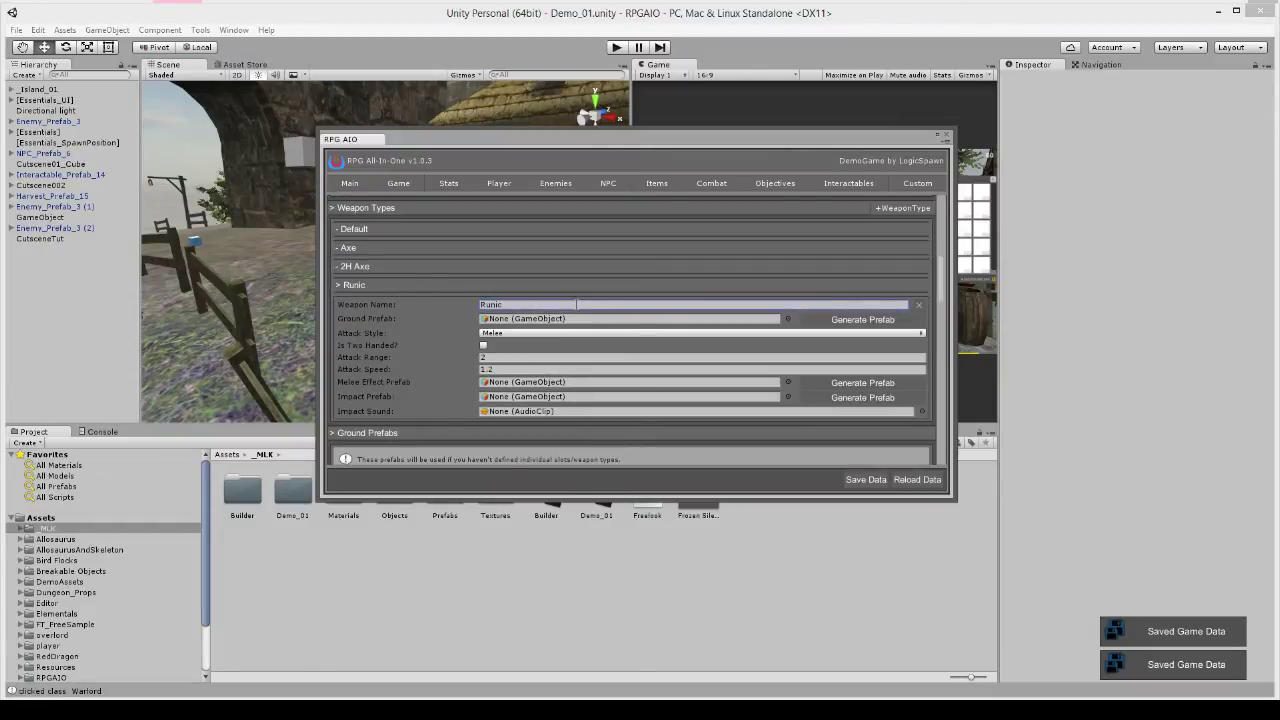
text( We)
key(BackSpace)
key(BackSpace)
key(BackSpace)
key(BackSpace)
key(BackSpace)
key(BackSpace)
key(BackSpace)
click(463, 286)
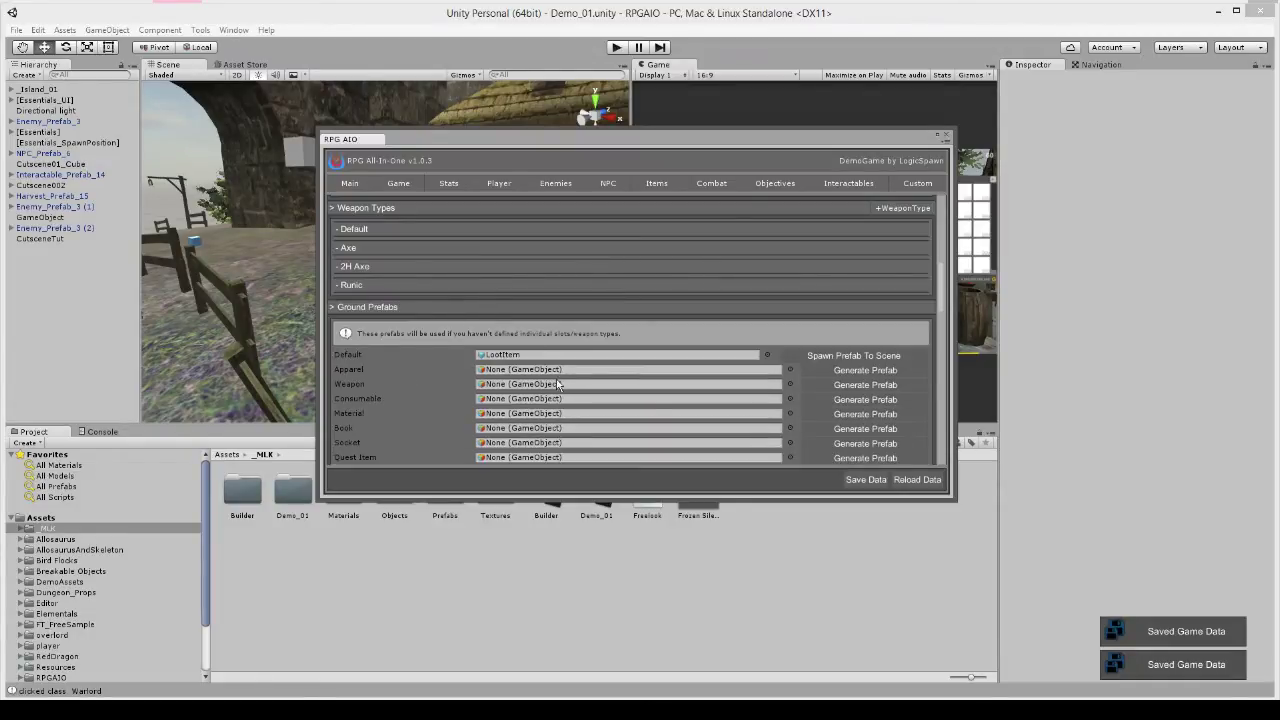
Create a new weapon in the item database, named Runic Axe, with the weapon type Runic
scroll(558, 384, up, 3)
scroll(554, 214, up, 1)
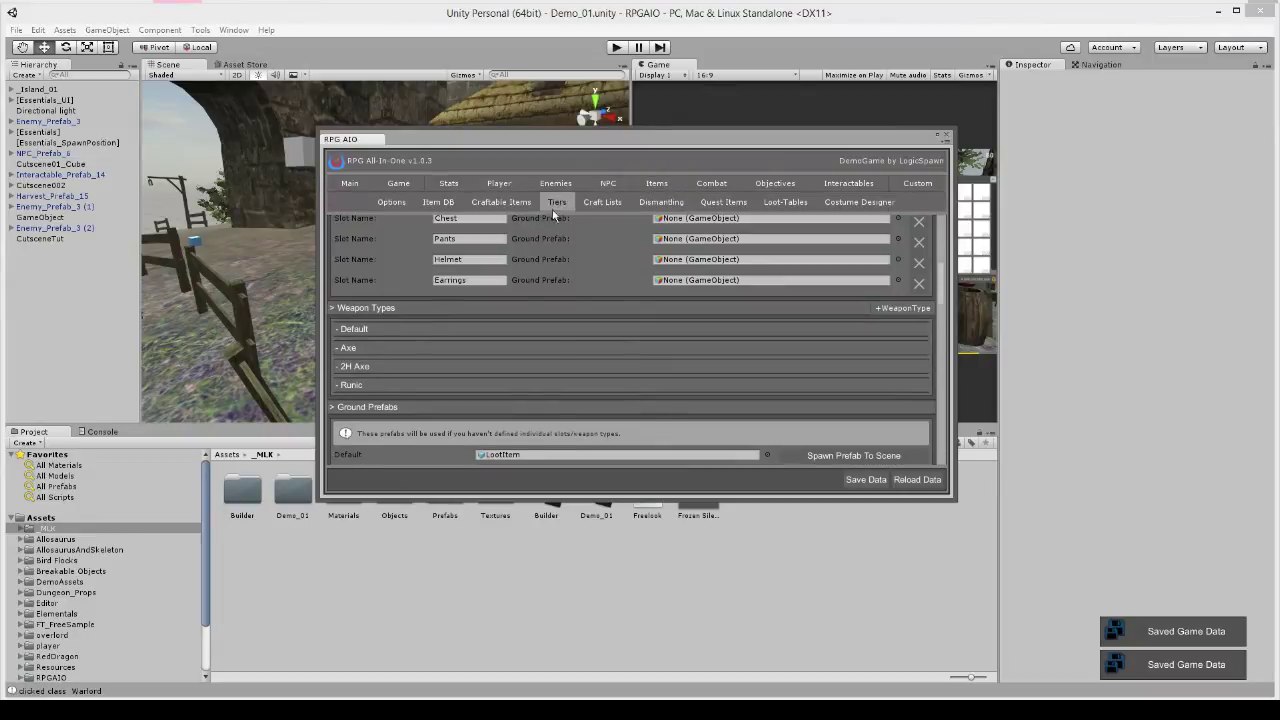
click(435, 205)
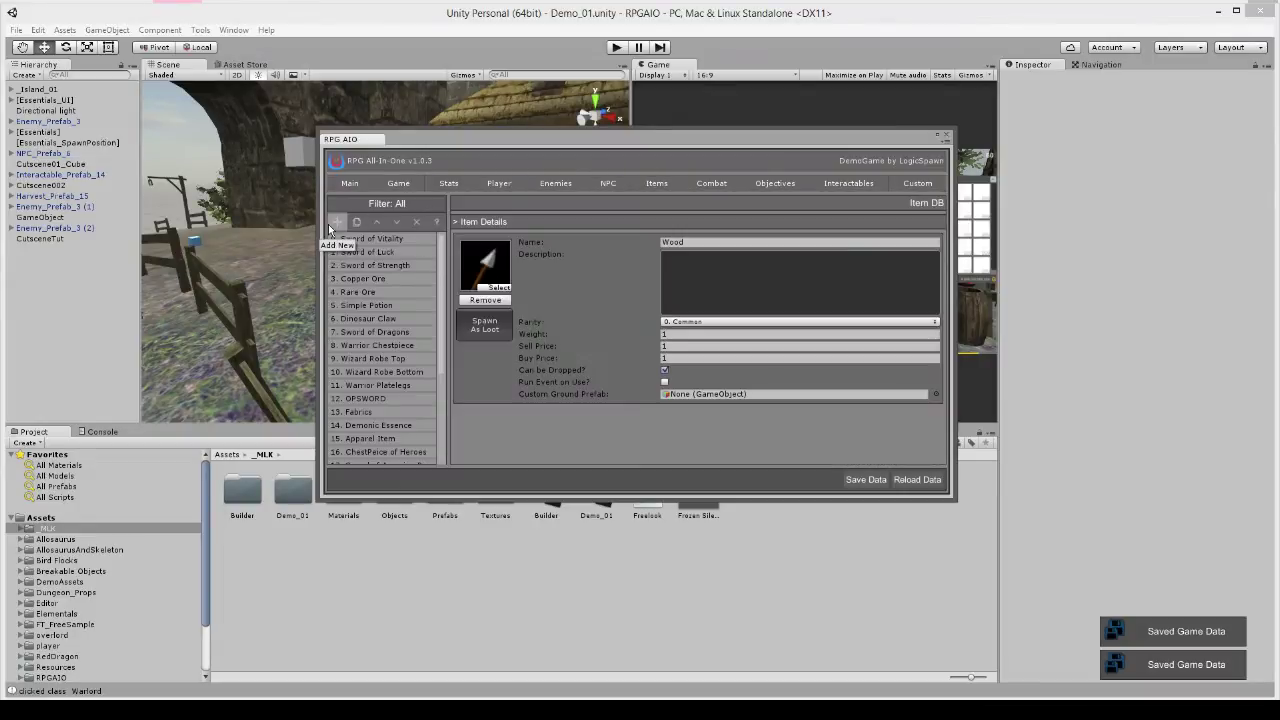
click(329, 221)
click(368, 246)
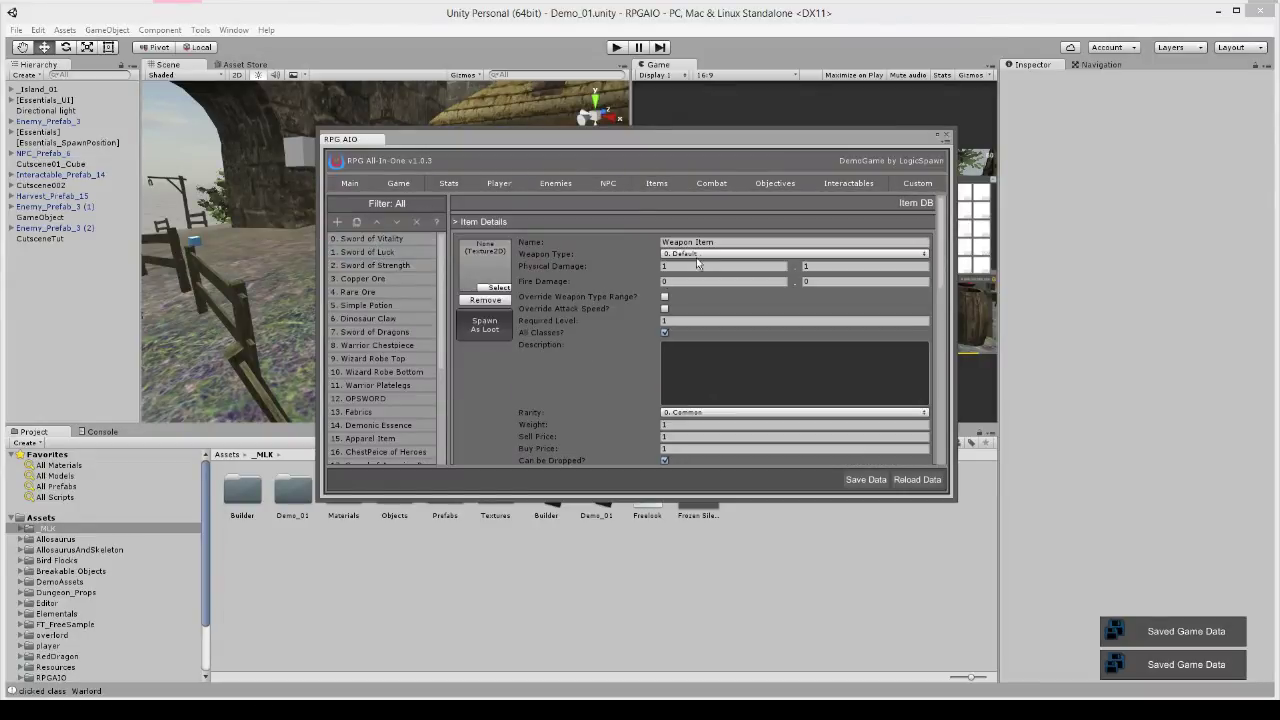
text(Runic Axe)
click(665, 254)
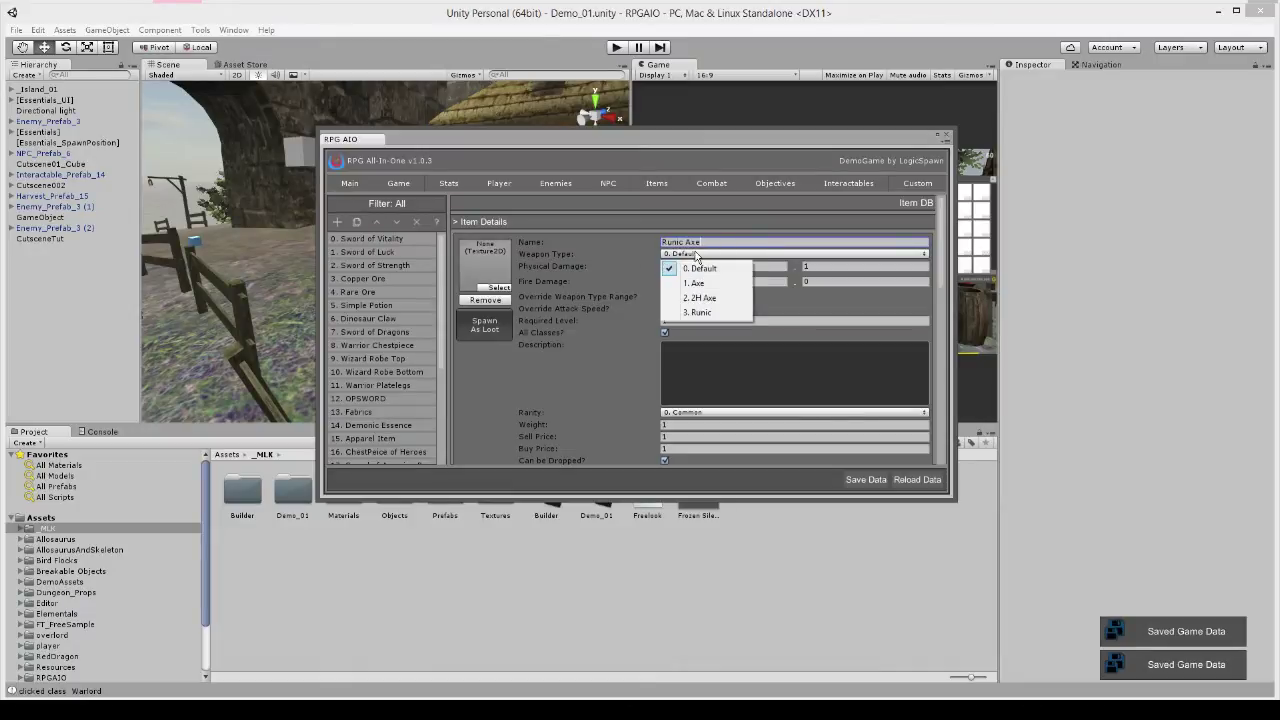
click(721, 316)
Set the Runic Axe's physical damage to 5–10 and its fire damage to 15–20
click(719, 266)
text(5)
key(Tab)
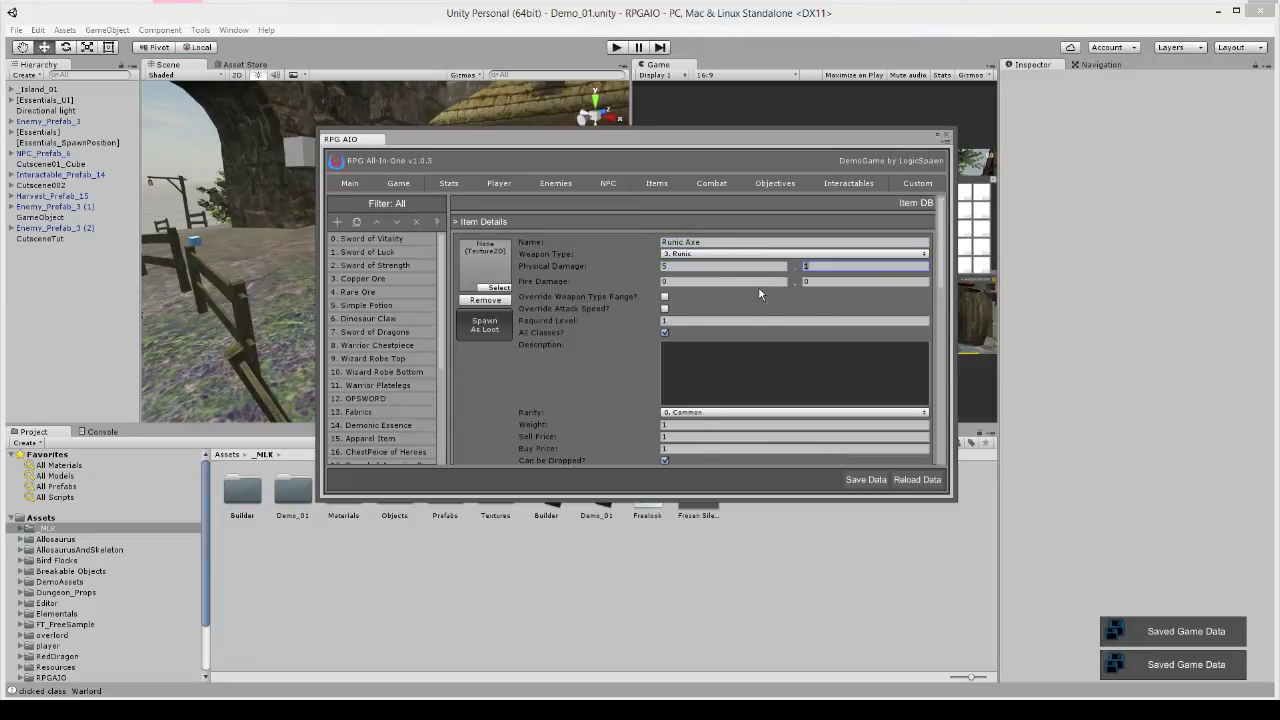
text(10)
click(751, 281)
key(Tab)
text(20)
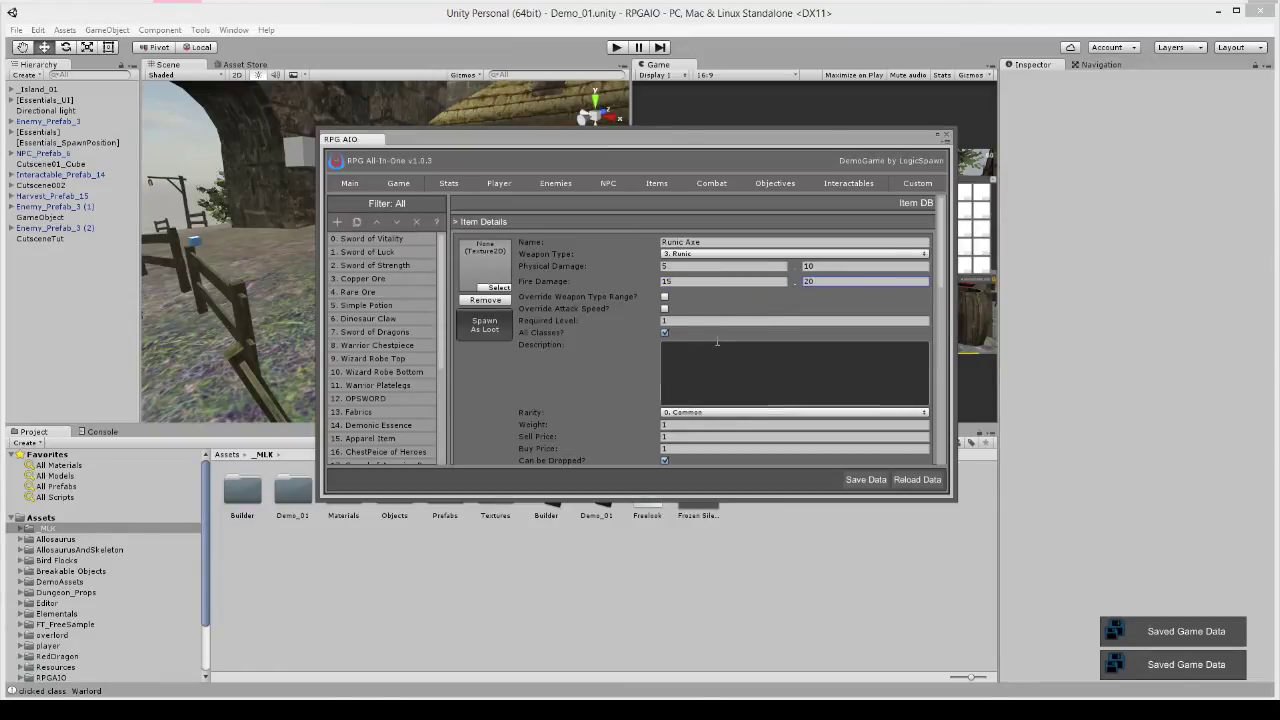
Describe the Runic Axe as "This is a powerful axe" and set its rarity to Rare
scroll(700, 310, down, 1)
click(691, 331)
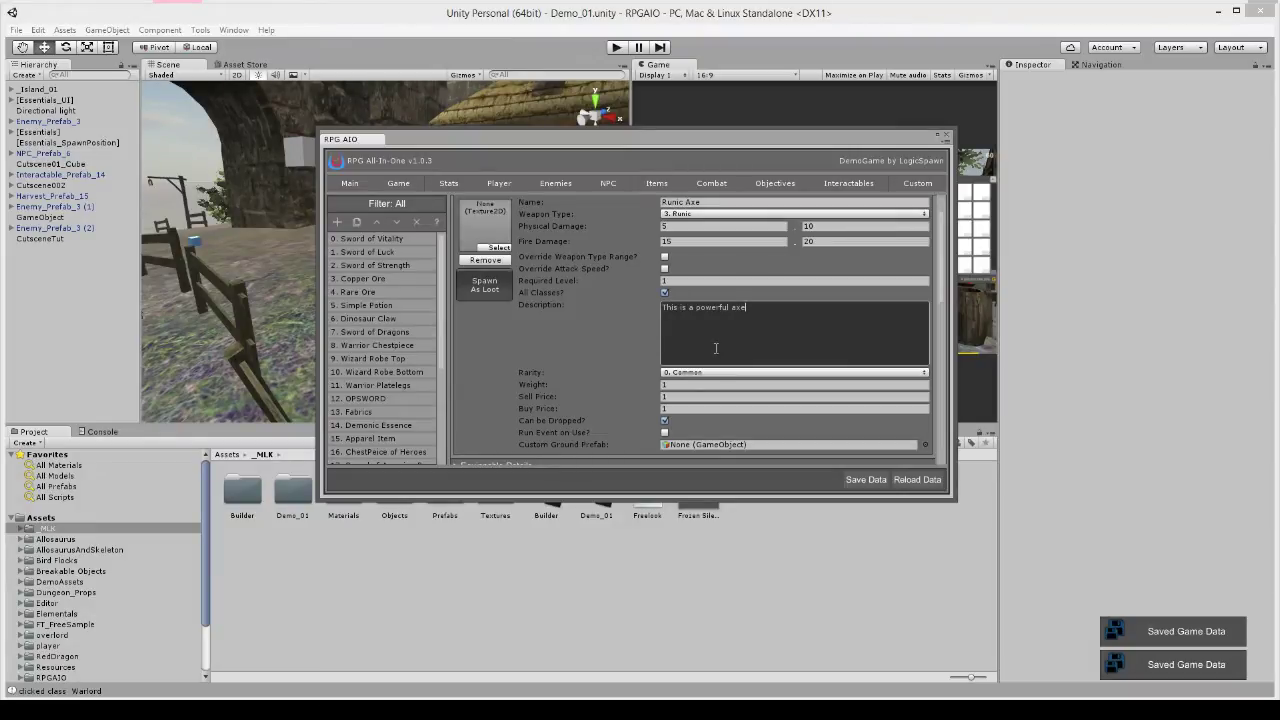
click(692, 372)
click(695, 410)
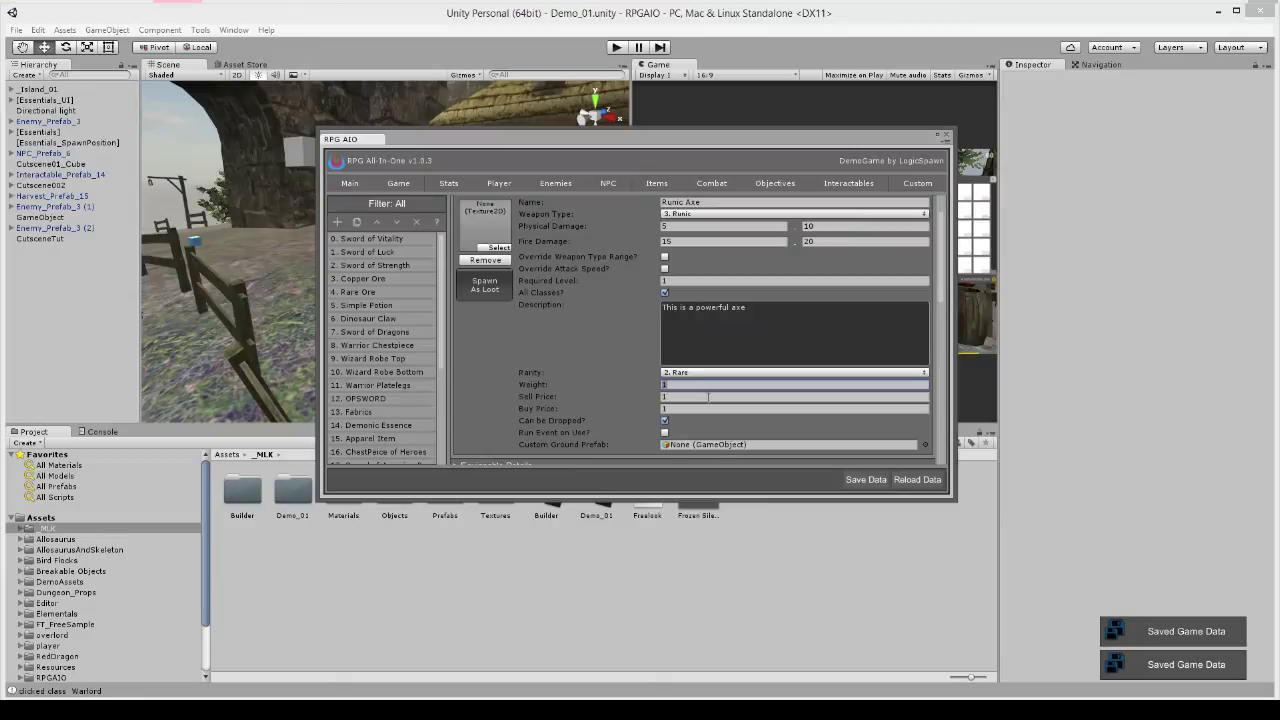
Set the Runic Axe's sell price to 50 and its buy price to 100
click(708, 397)
text(50)
key(Tab)
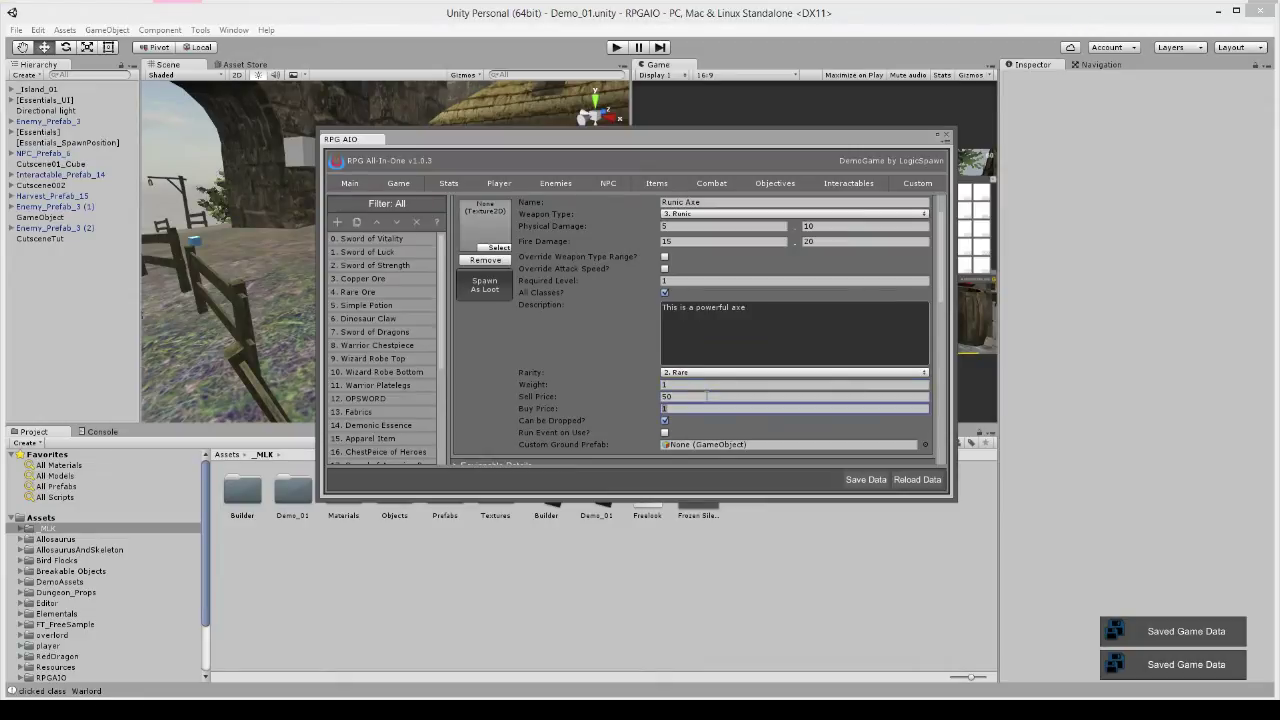
Add two attribute buffs to the Runic Axe: Strength with an amount of 15 and Dexterity with 5
scroll(707, 396, down, 5)
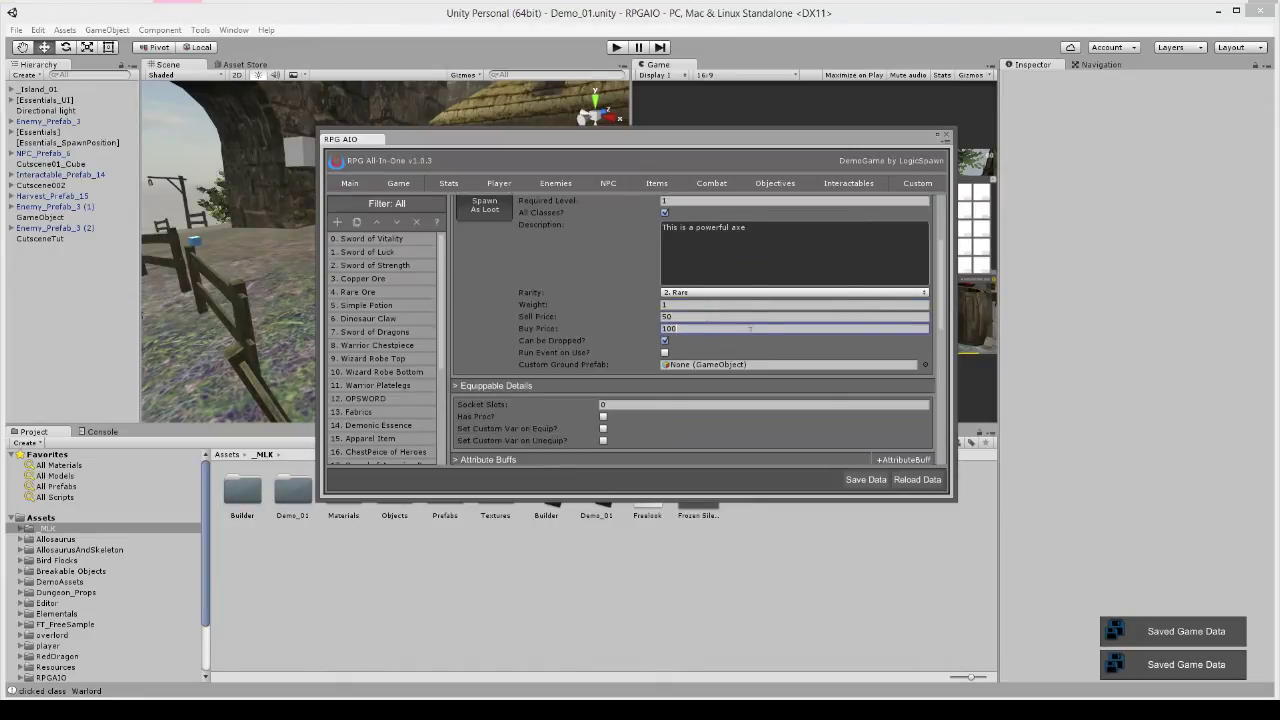
click(910, 300)
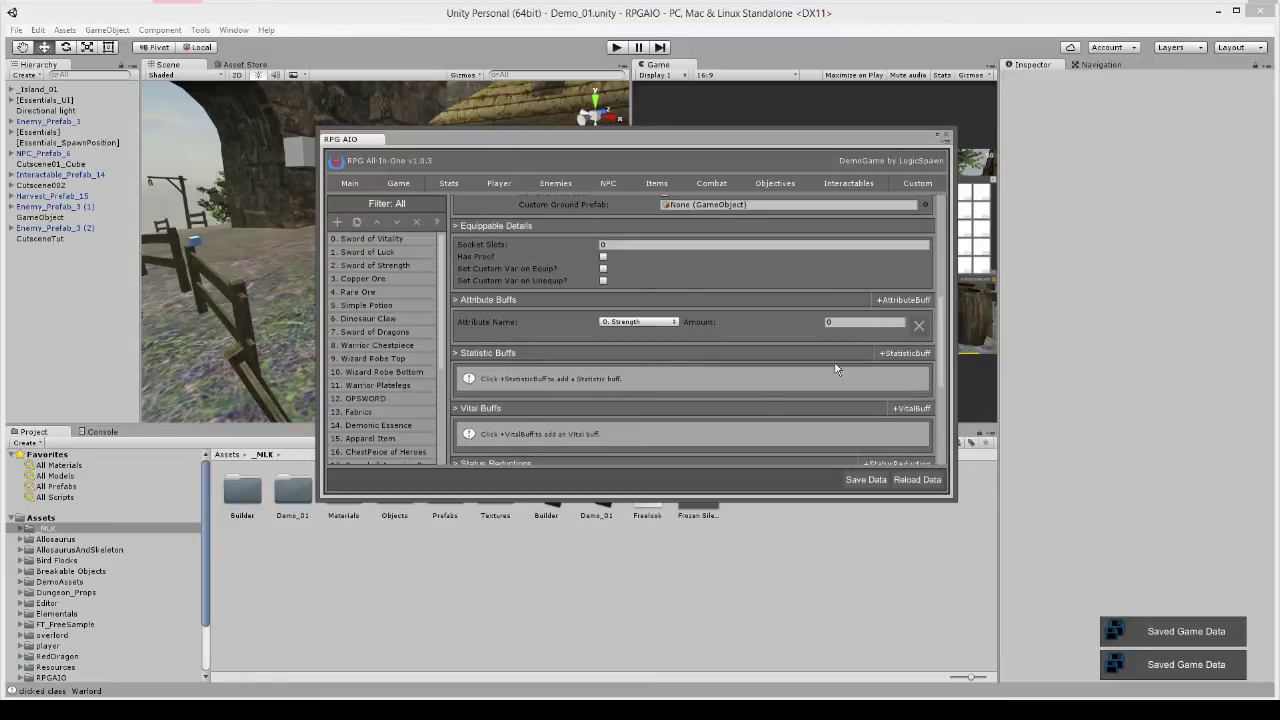
click(627, 322)
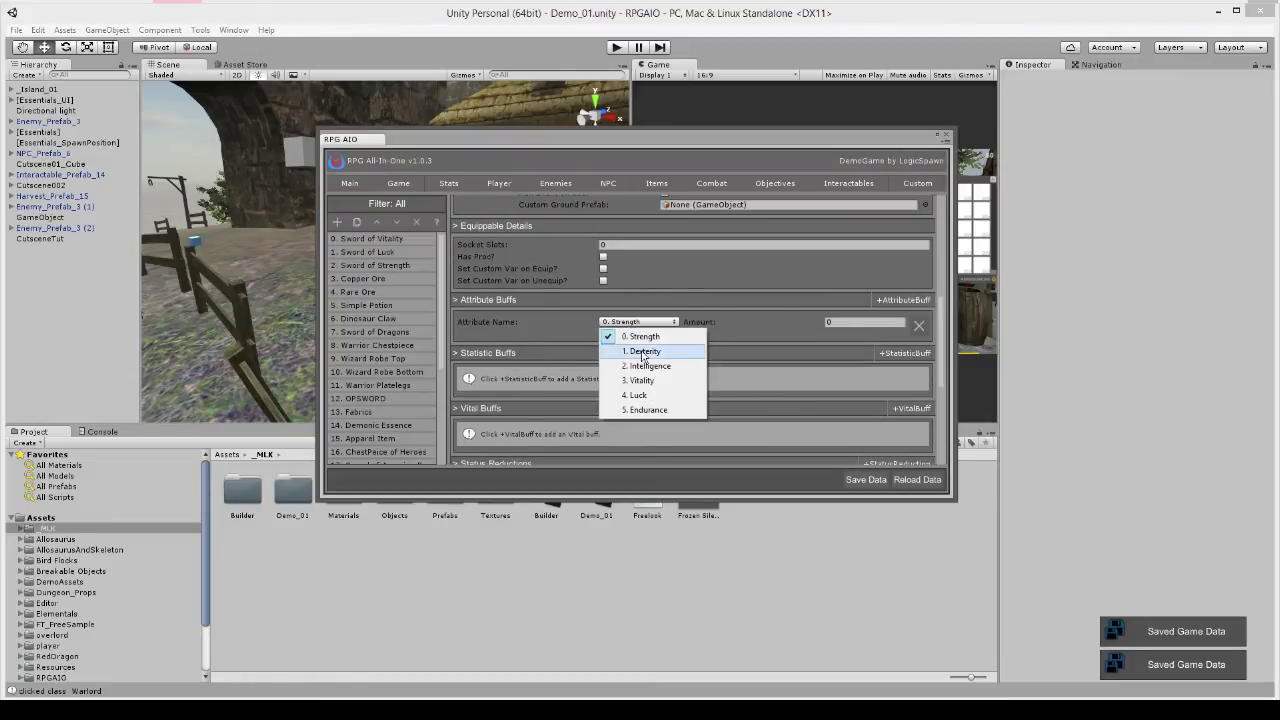
click(645, 336)
click(903, 300)
click(638, 346)
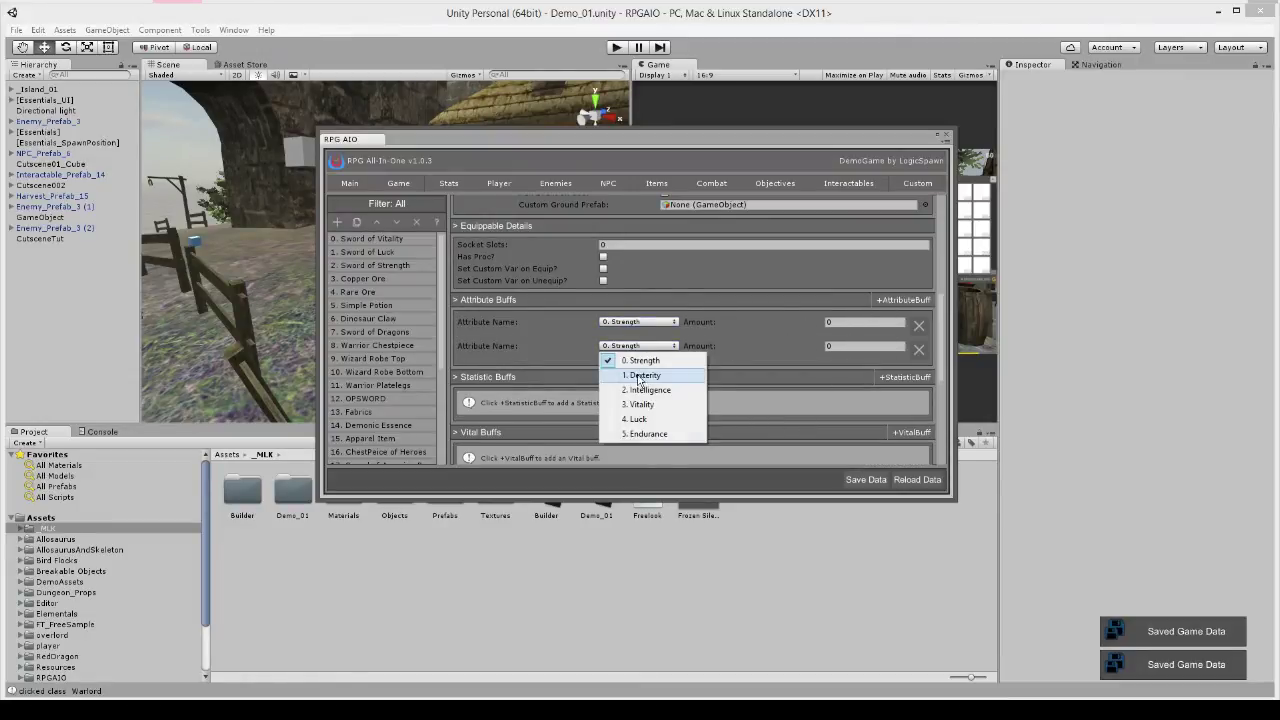
click(641, 377)
click(864, 322)
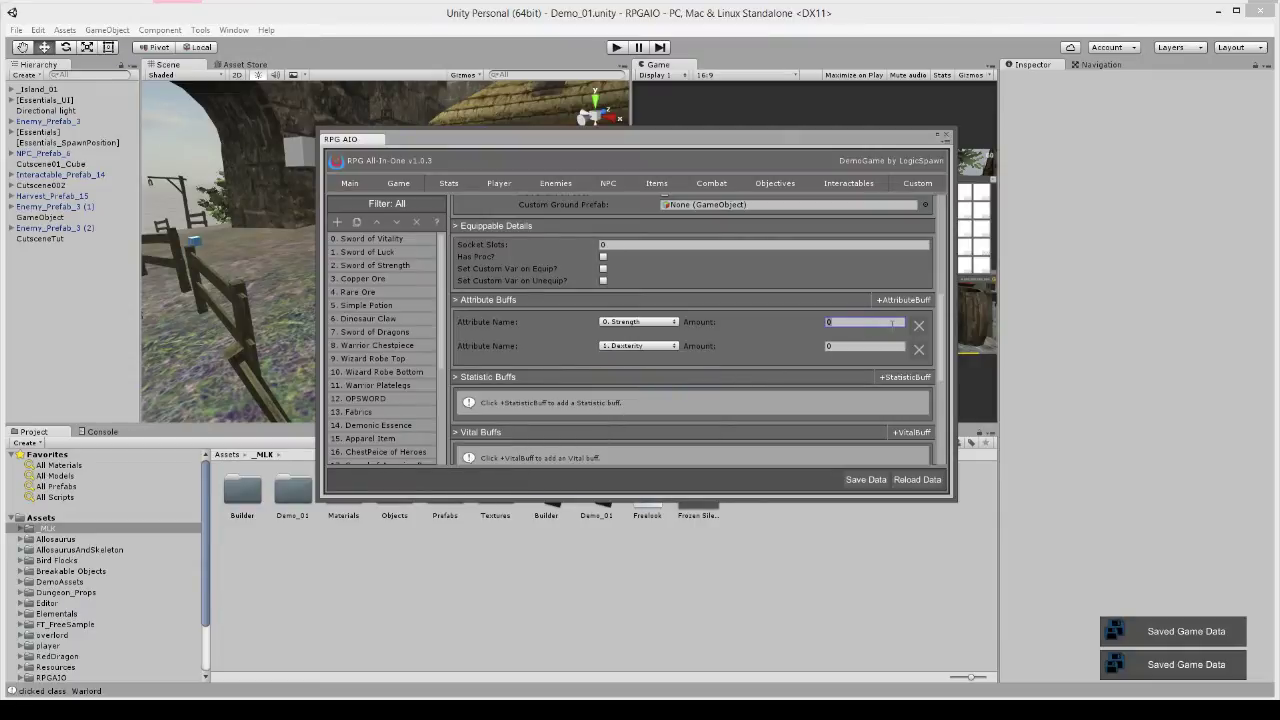
text(15)
key(Tab)
text(5)
Assign the blue arrowhead texture 81 as the Runic Axe's icon and save the game data
scroll(760, 362, down, 5)
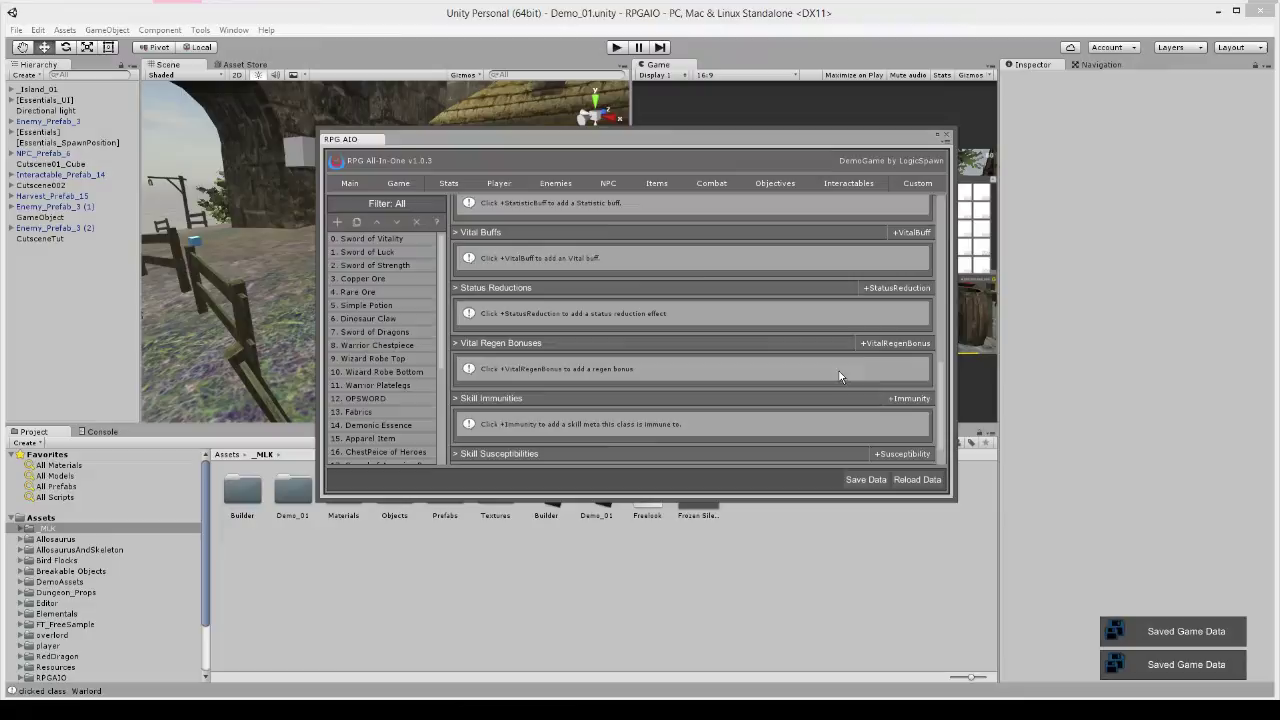
scroll(940, 407, down, 1)
drag(939, 407, 948, 216)
click(500, 287)
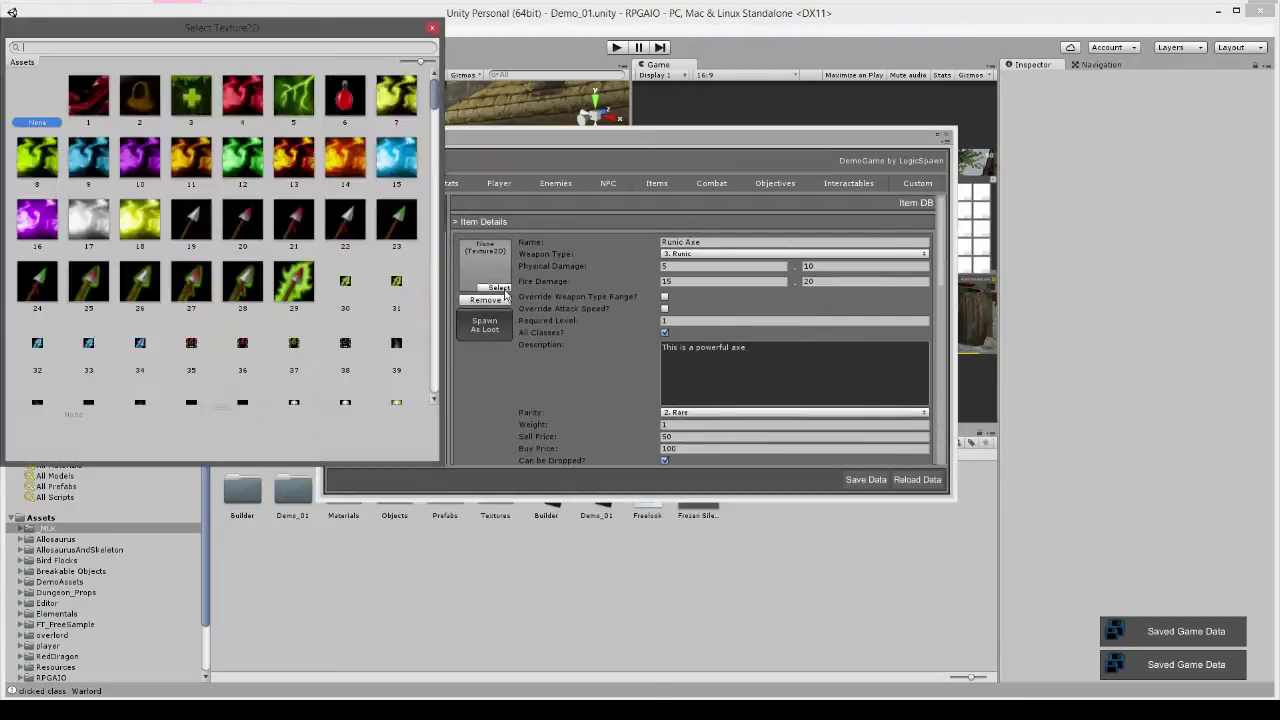
scroll(222, 280, down, 2)
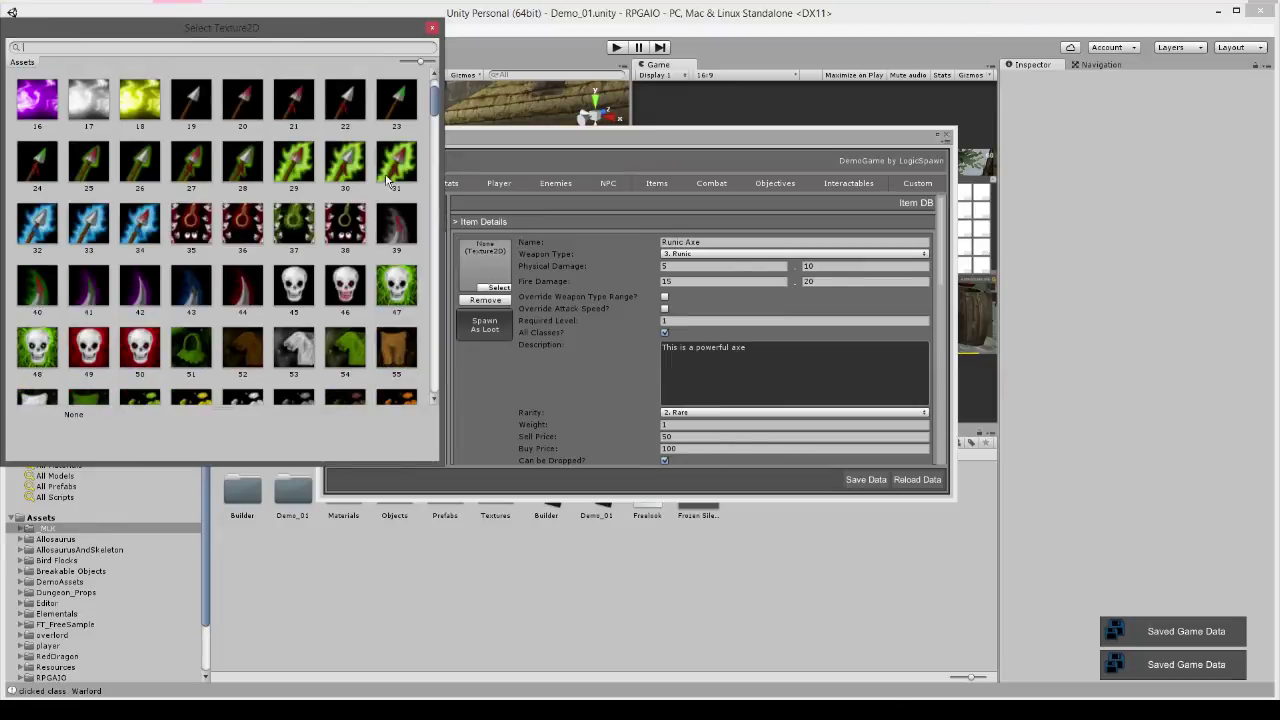
mouse_move(433, 103)
mouse_down()
mouse_move(421, 190)
mouse_move(428, 128)
mouse_up()
click(288, 348)
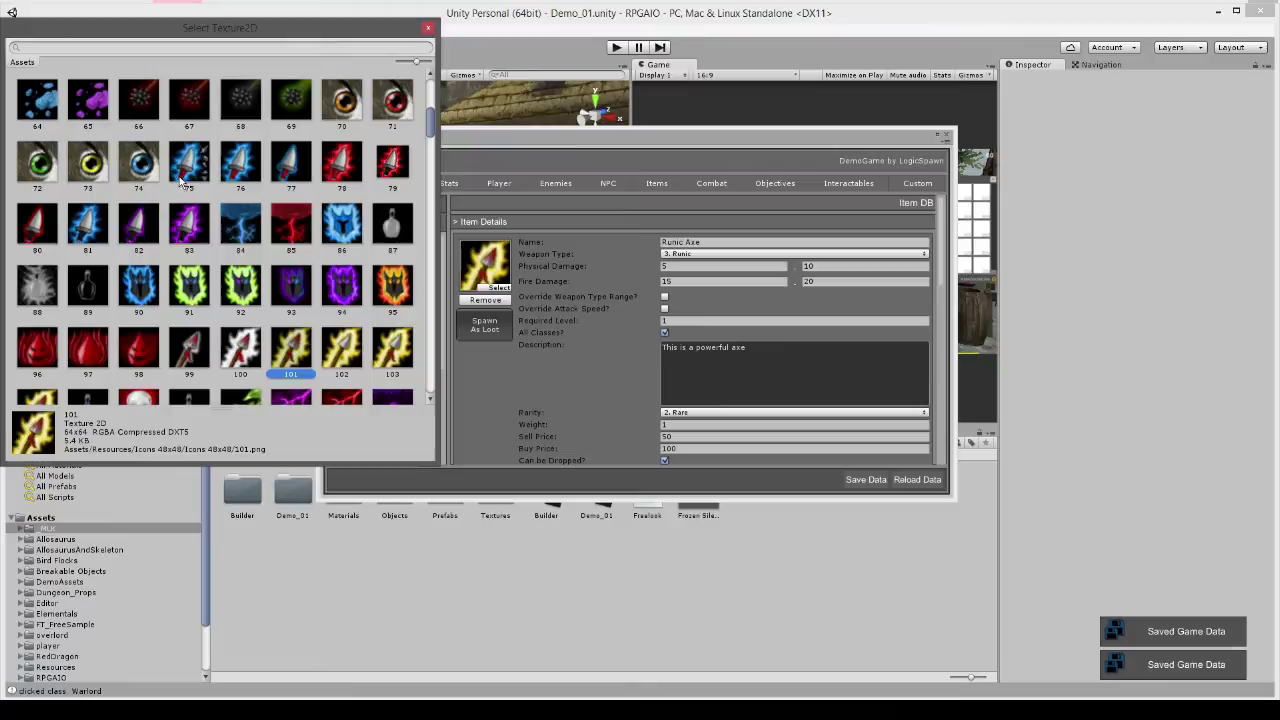
double_click(102, 226)
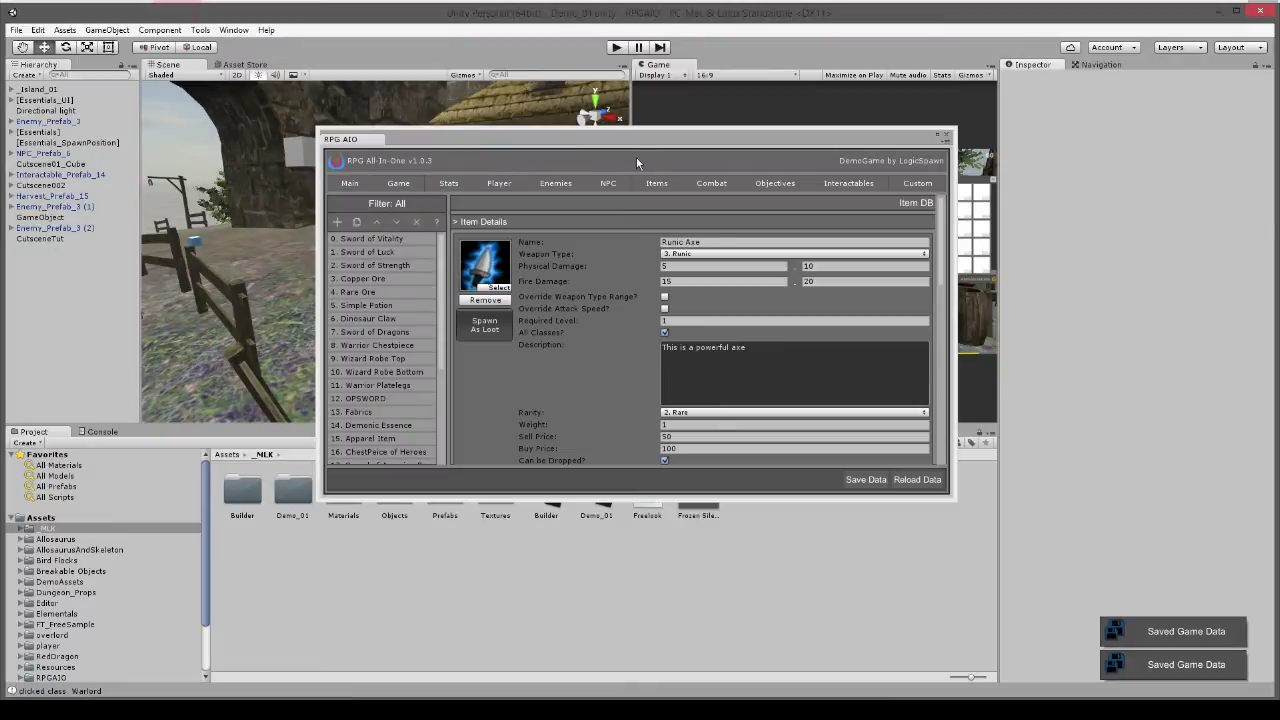
click(866, 479)
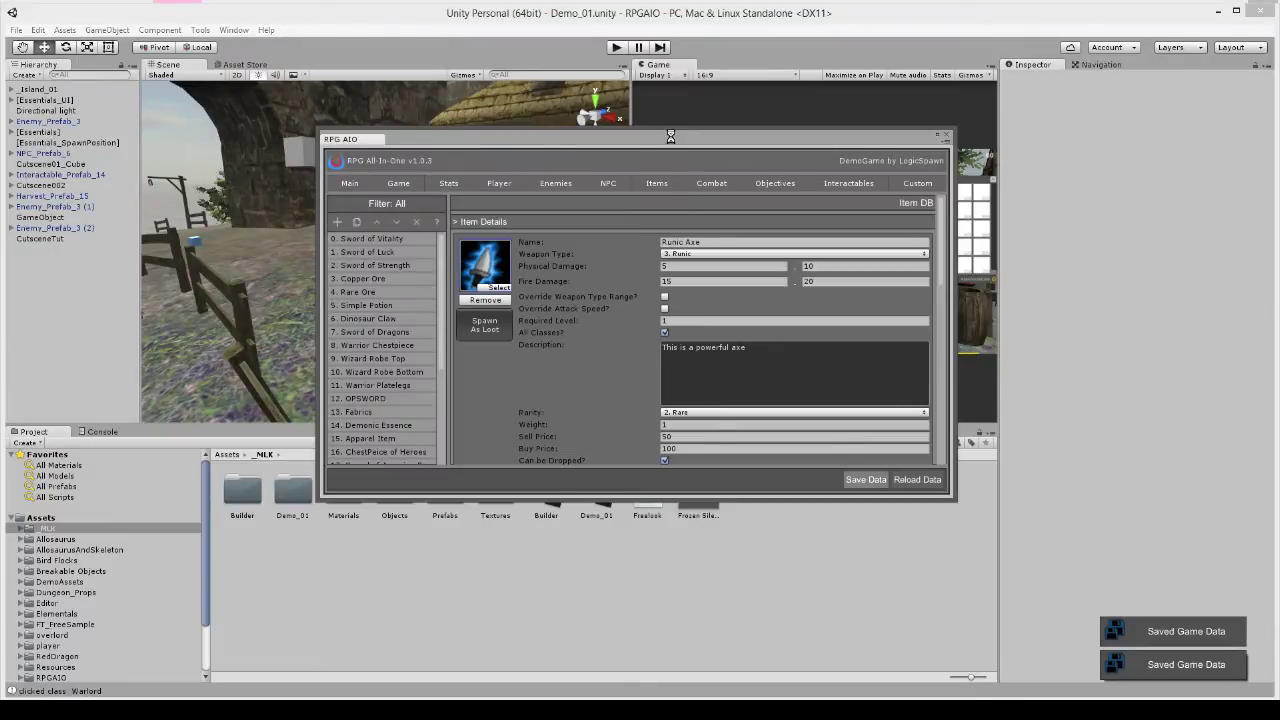
Spawn the Runic Axe as loot in the scene and move the loot object to the current scene view
drag(670, 136, 779, 342)
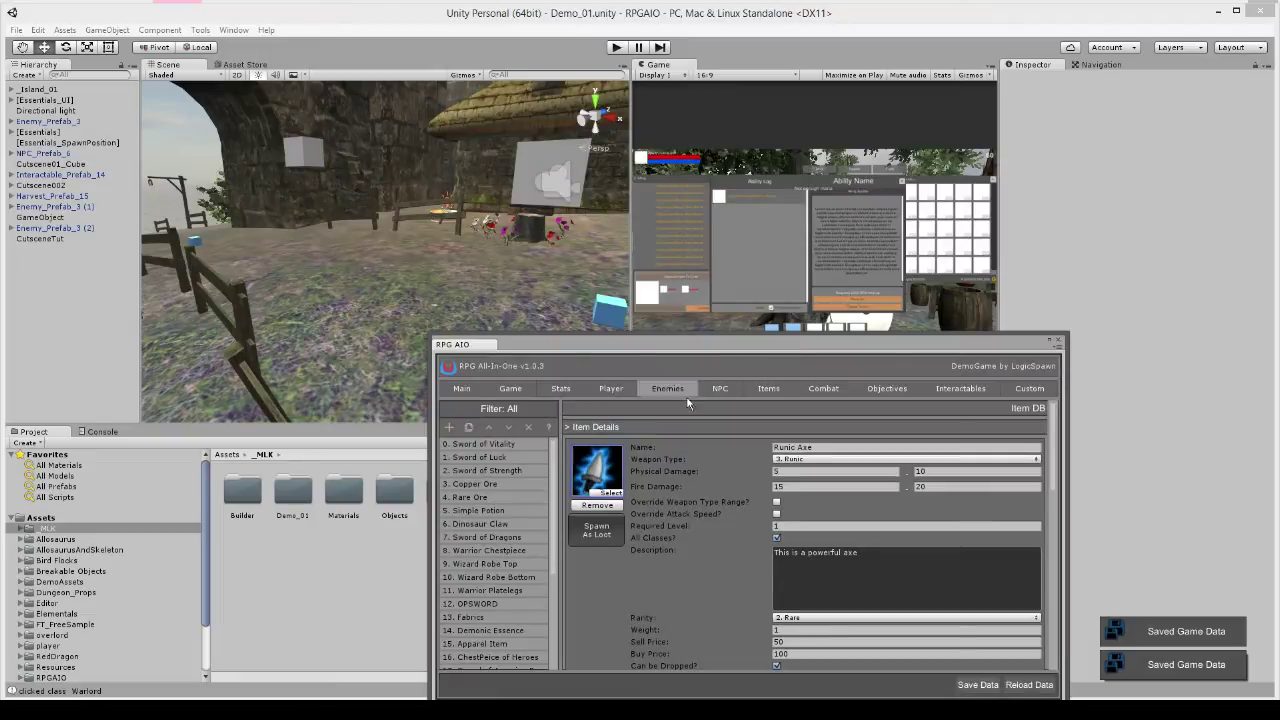
right_drag(300, 240, 483, 210)
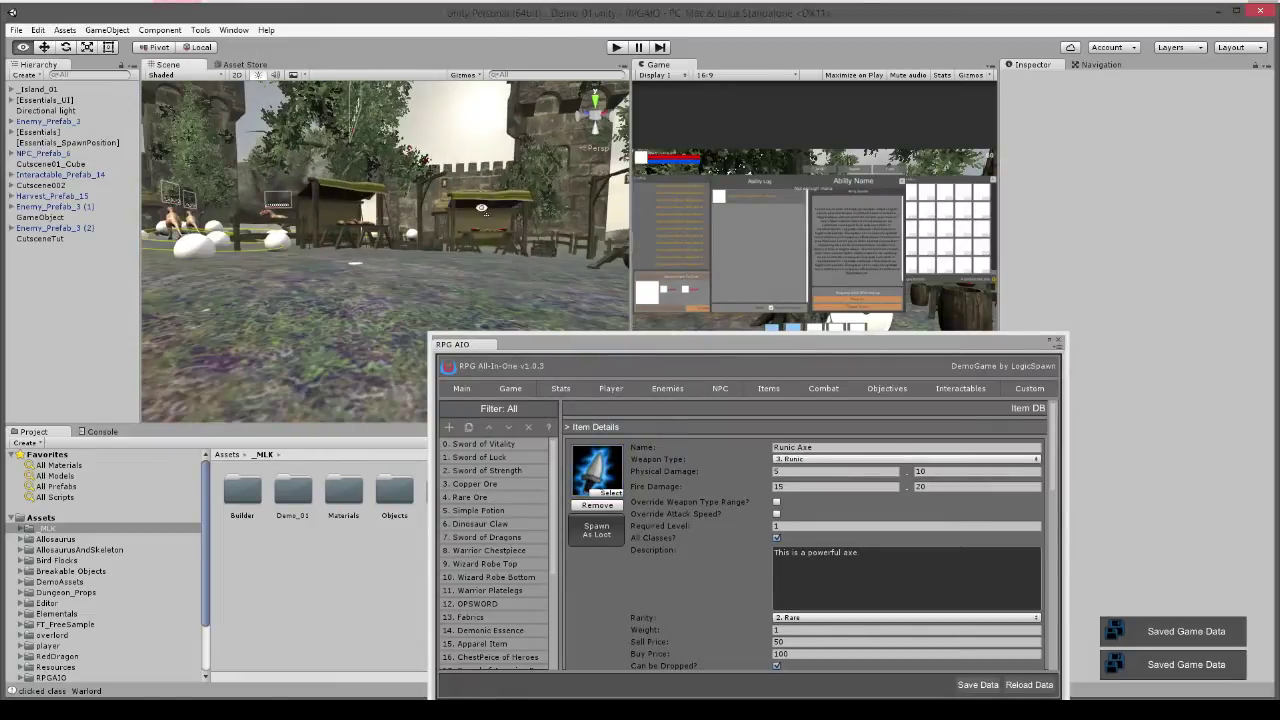
click(595, 543)
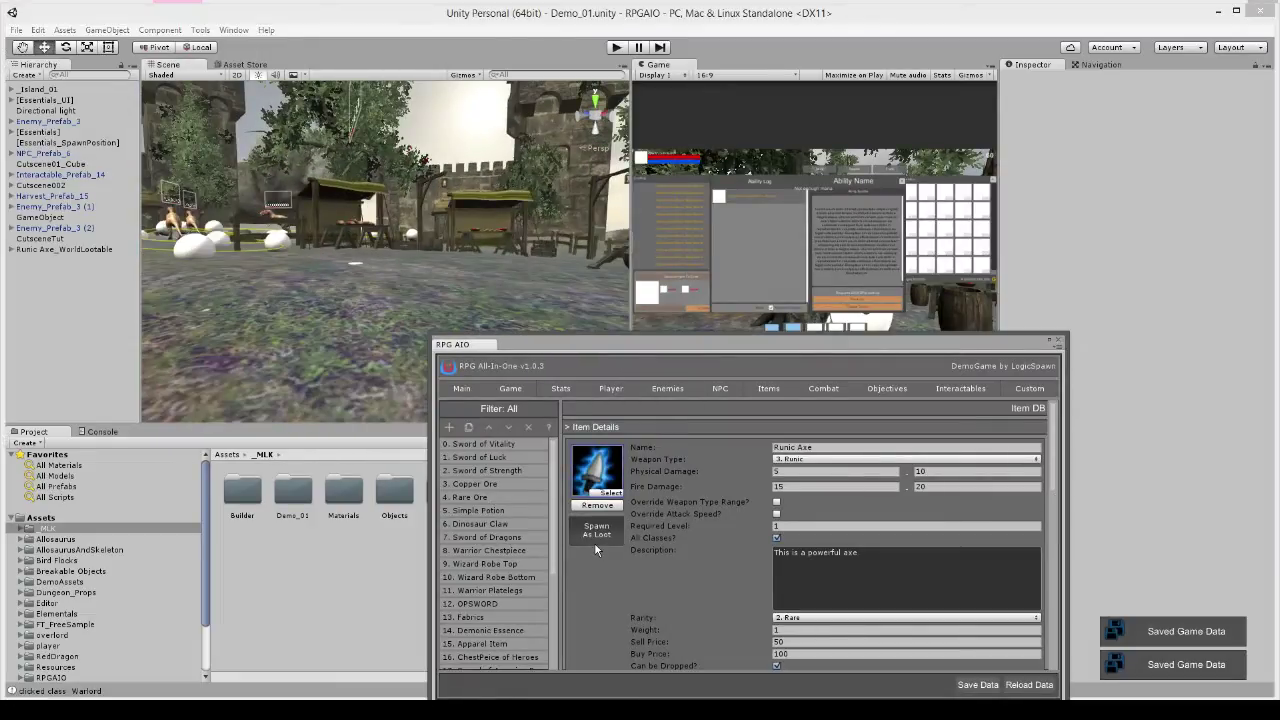
click(116, 250)
click(108, 30)
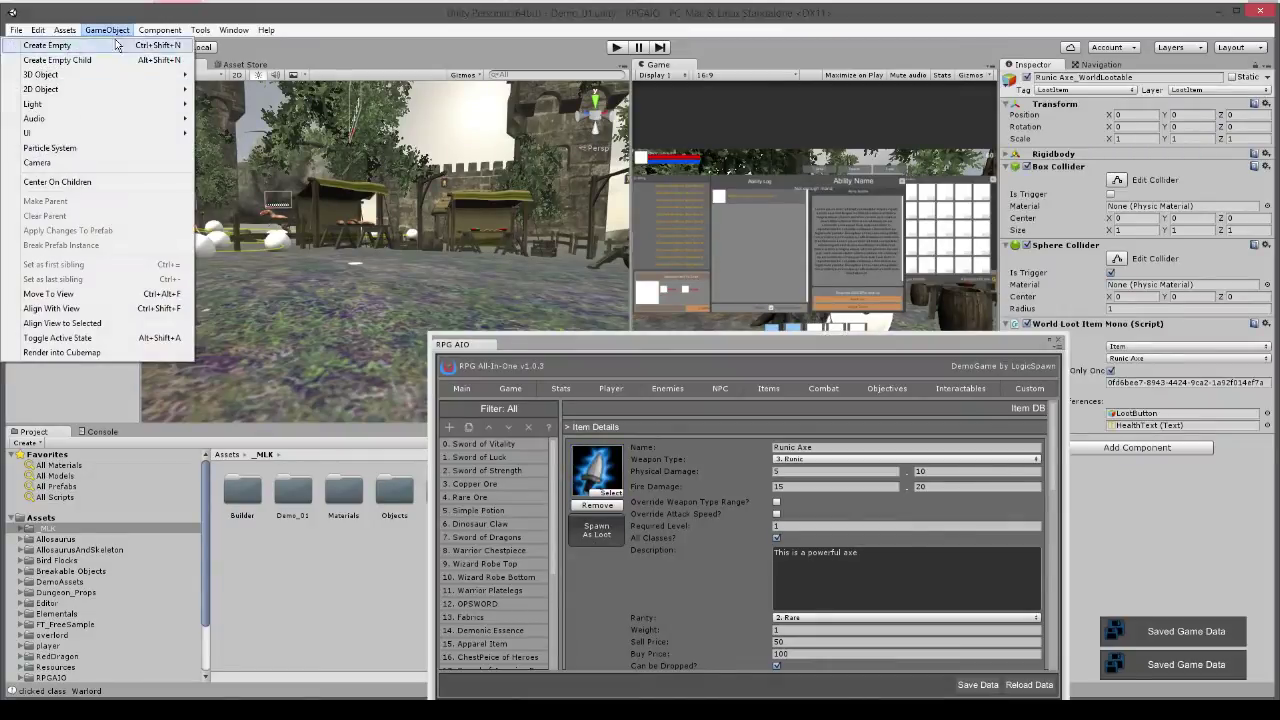
click(111, 296)
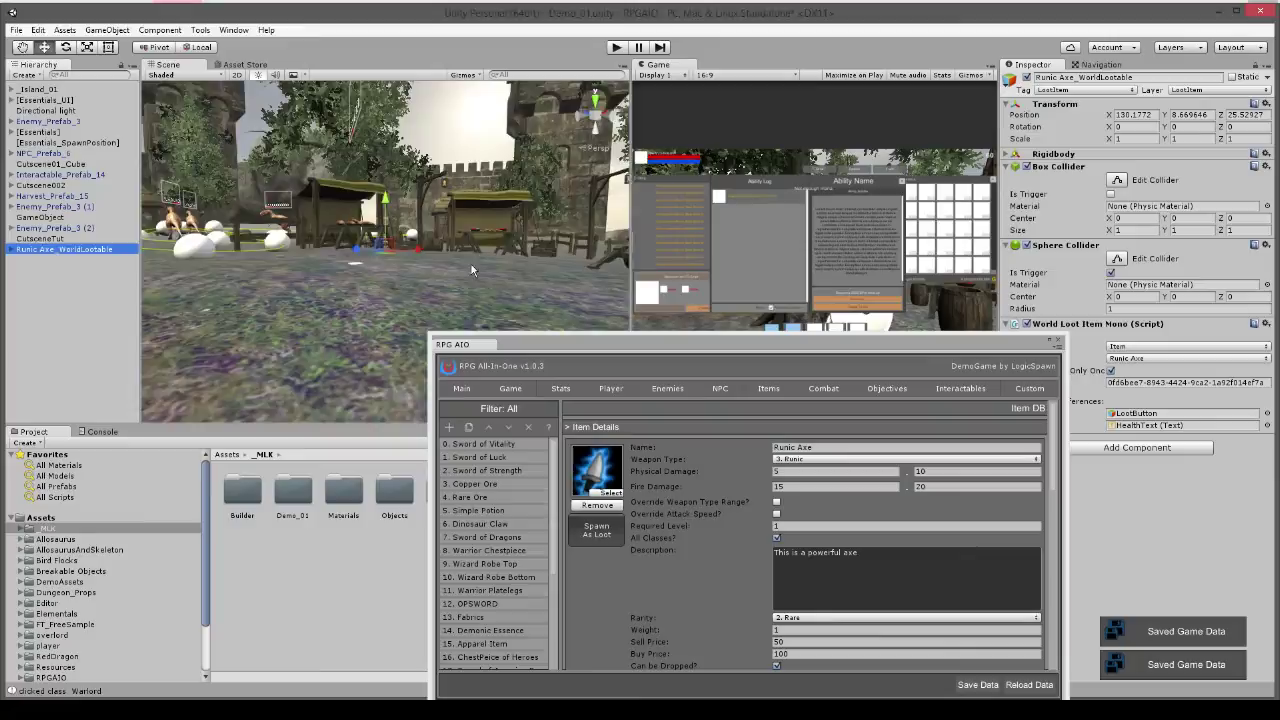
Reposition the Runic Axe loot object on the open ground in the village, at about X 117.31, Y 10.05, Z 13.01
right_drag(471, 264, 434, 236)
drag(492, 214, 176, 269)
key(f)
right_drag(352, 271, 318, 212)
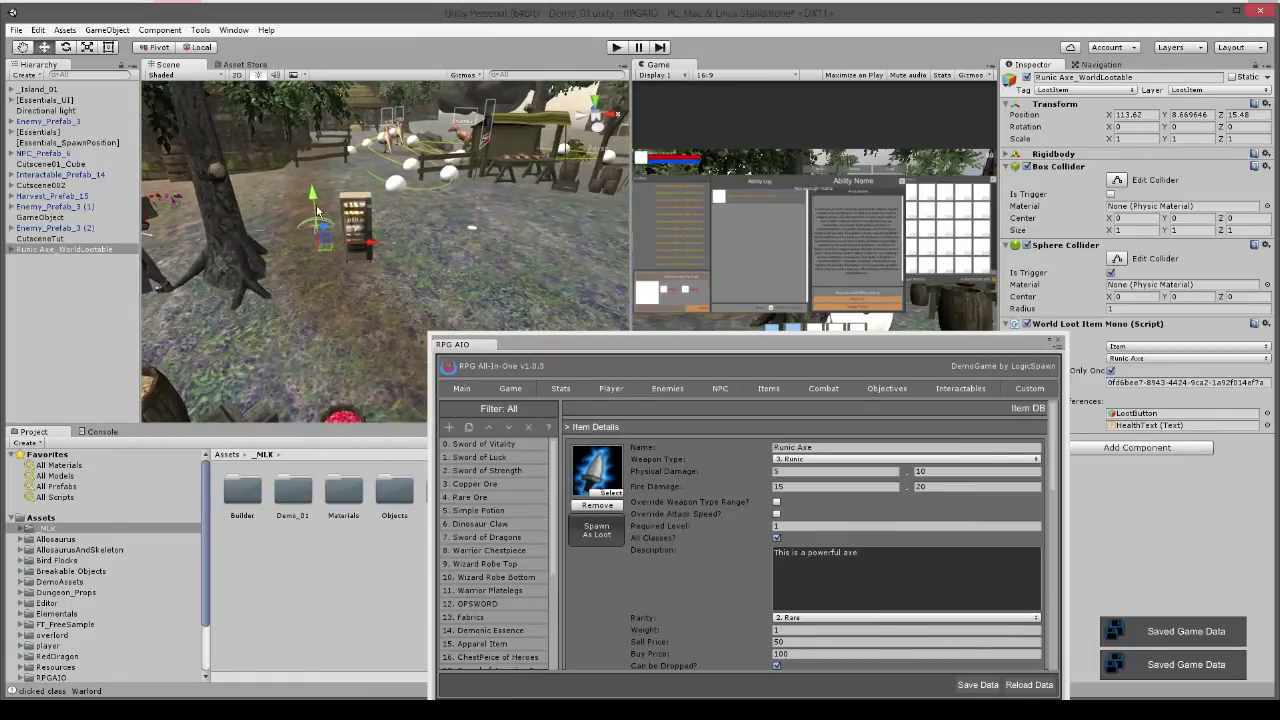
drag(316, 210, 488, 232)
double_click(94, 249)
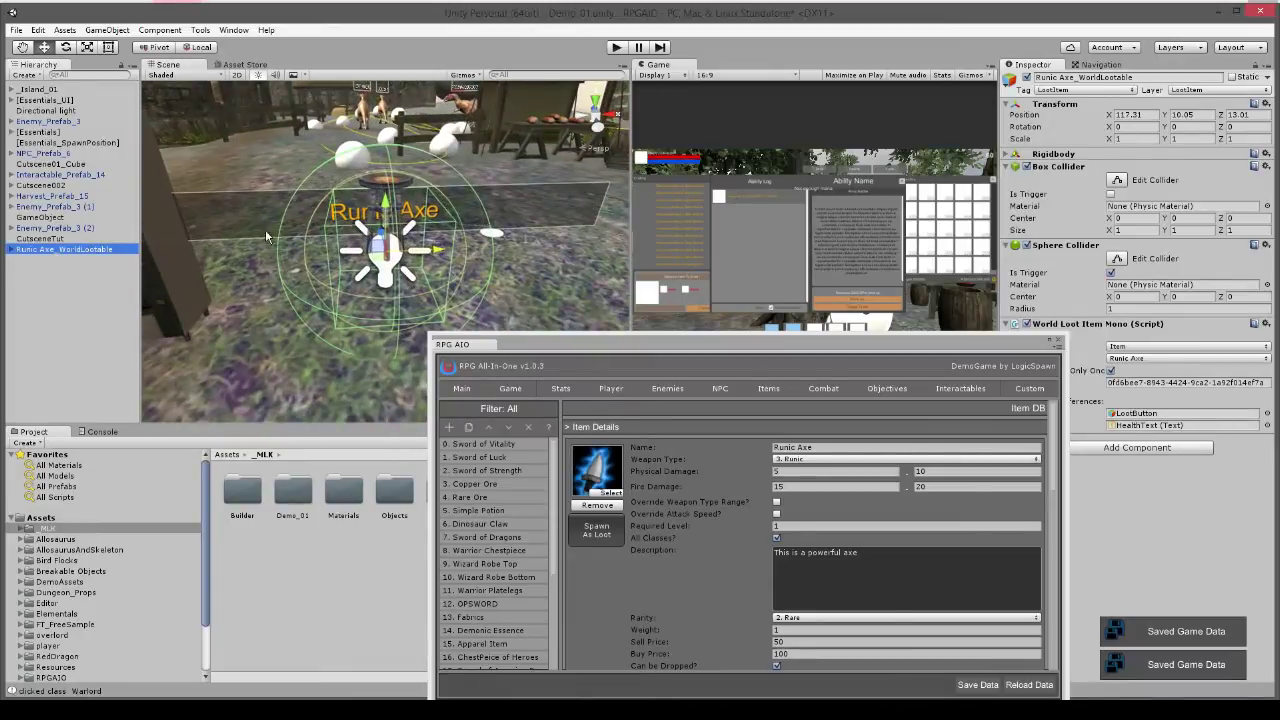
Delete the standing_torch_06_lit model from the Runic Axe_WorldLootable object
right_drag(265, 231, 342, 188)
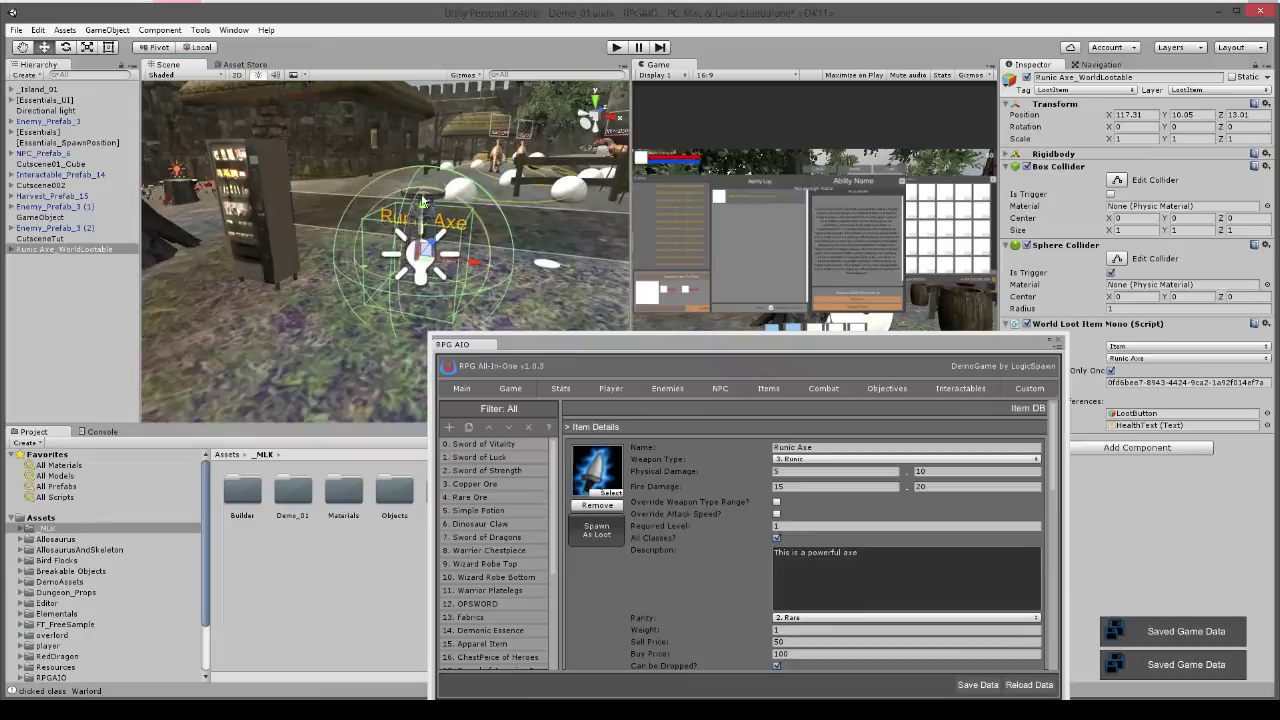
click(10, 249)
click(45, 260)
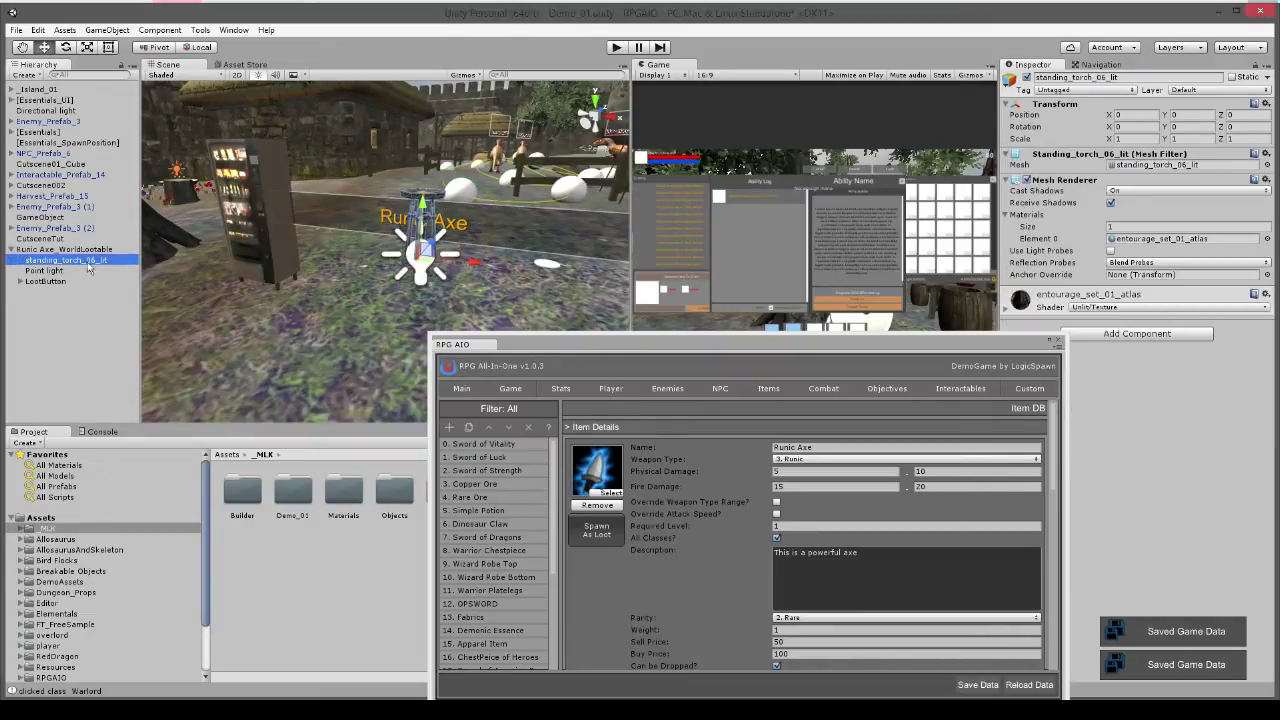
key(Delete)
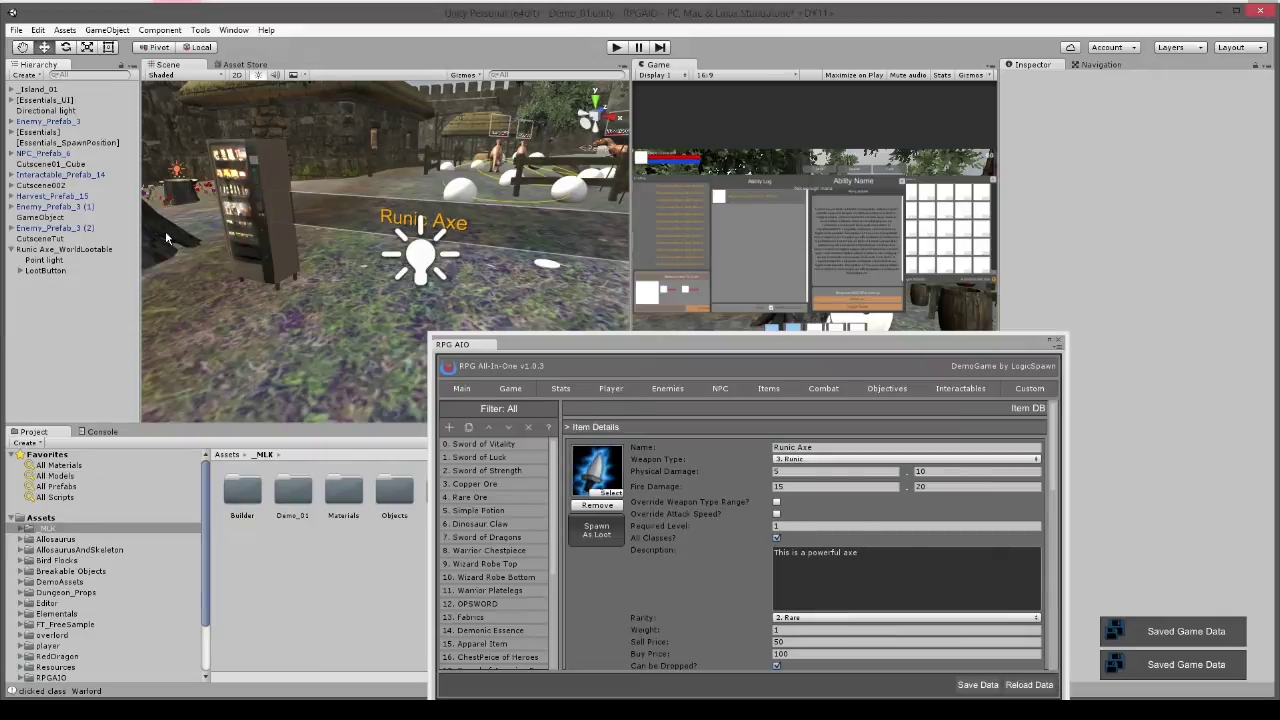
Add the Runic Axe model from the Runic Axe/Model assets as a child of the Runic Axe_WorldLootable object
click(90, 656)
scroll(85, 645, down, 2)
click(76, 625)
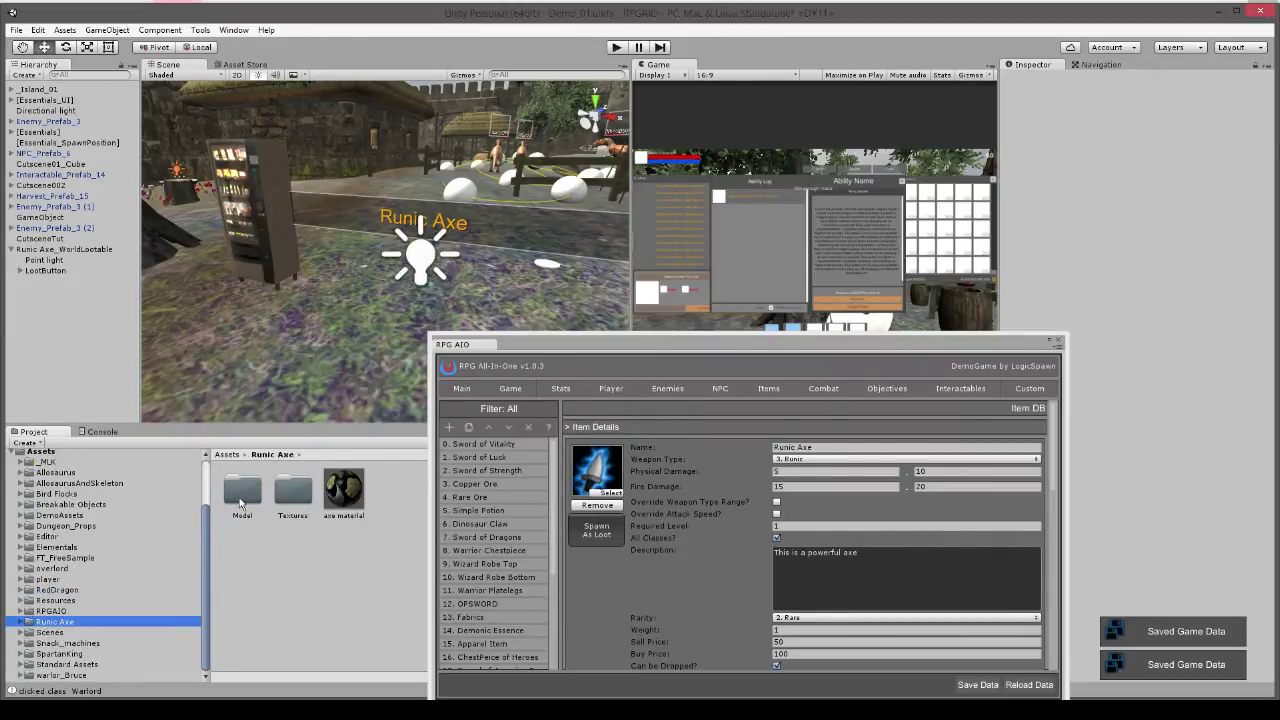
double_click(293, 490)
drag(337, 490, 70, 250)
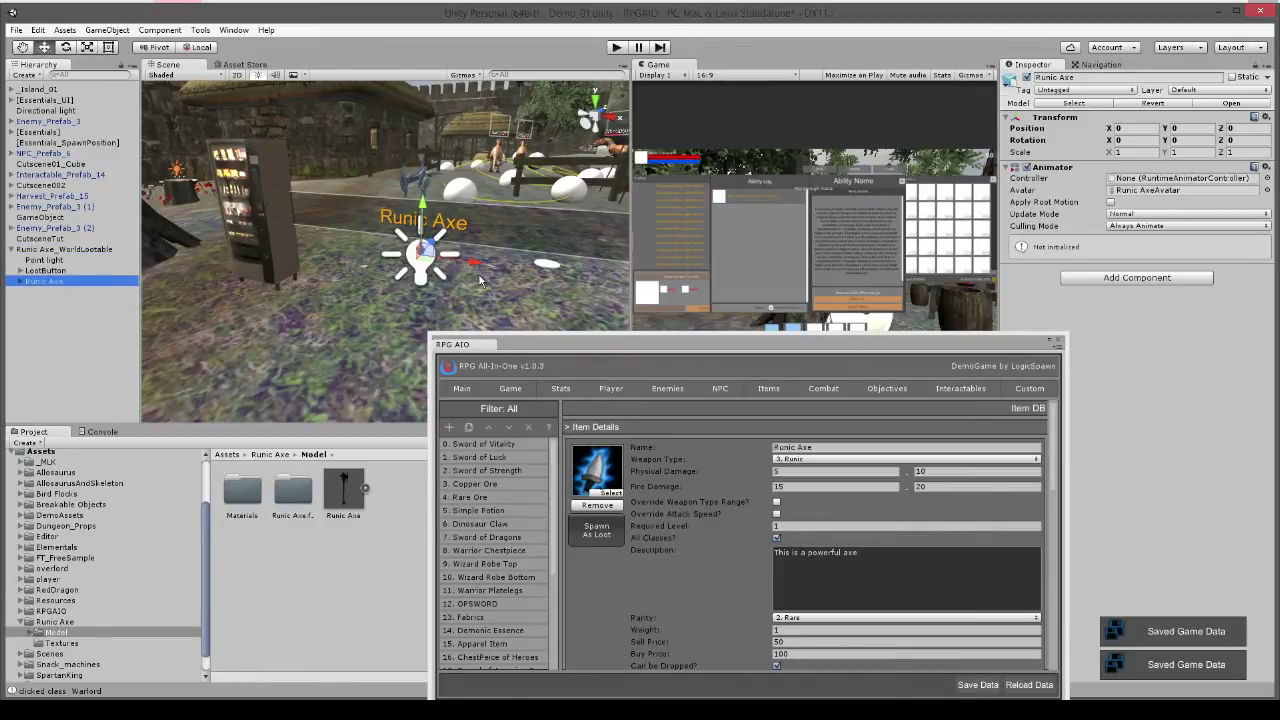
right_drag(479, 276, 467, 250)
alt+drag(466, 249, 498, 249)
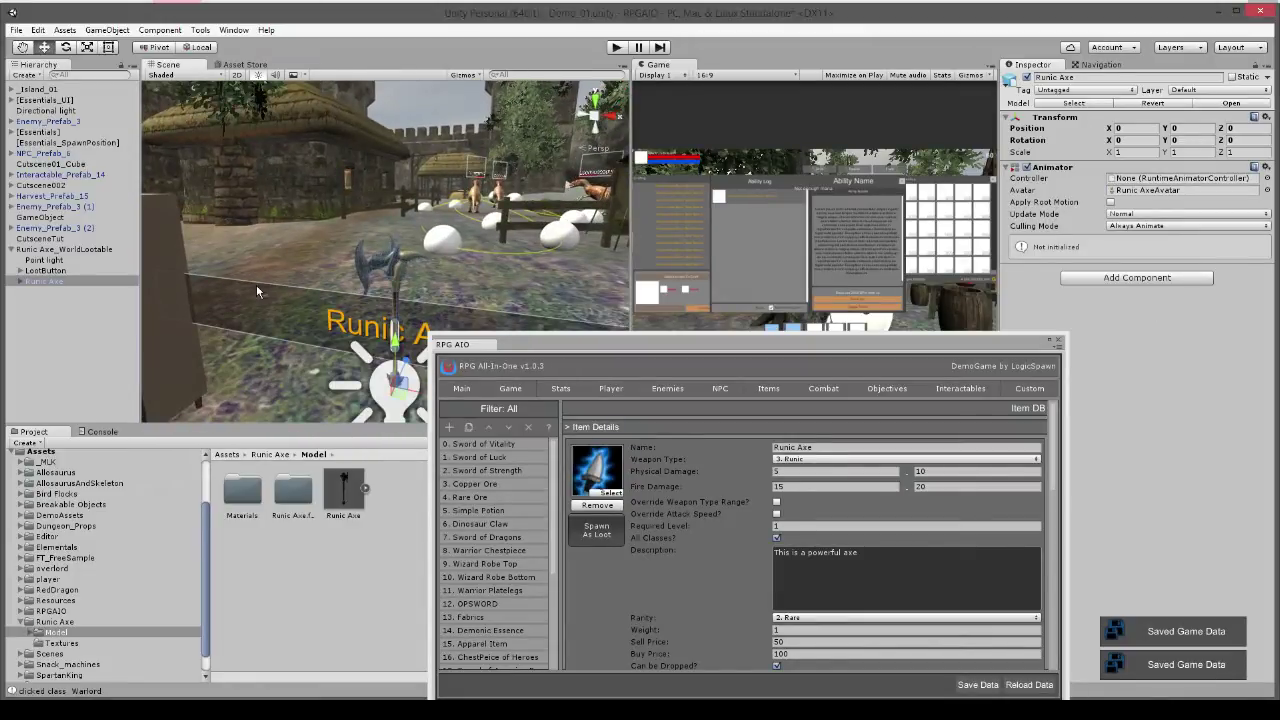
alt+drag(256, 284, 348, 318)
click(64, 249)
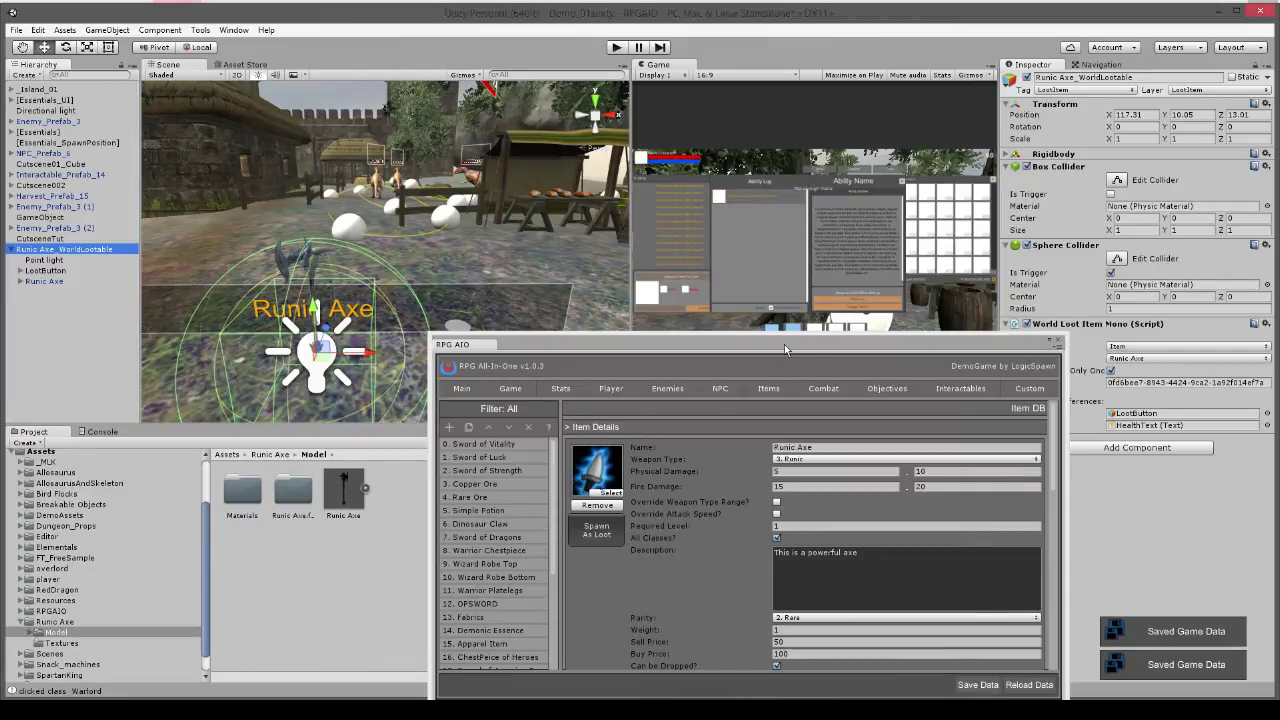
Review the item options, including the auto-equip settings for ground items, and save the game data
drag(785, 349, 763, 295)
click(750, 335)
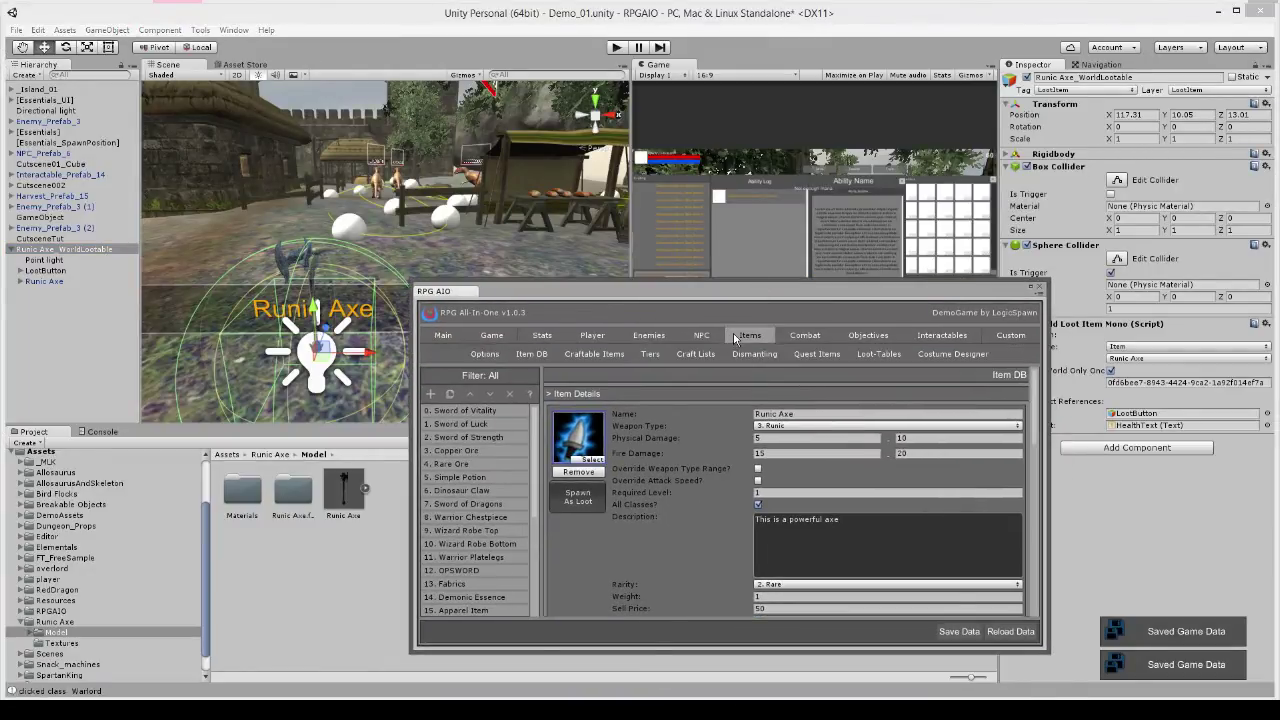
click(485, 350)
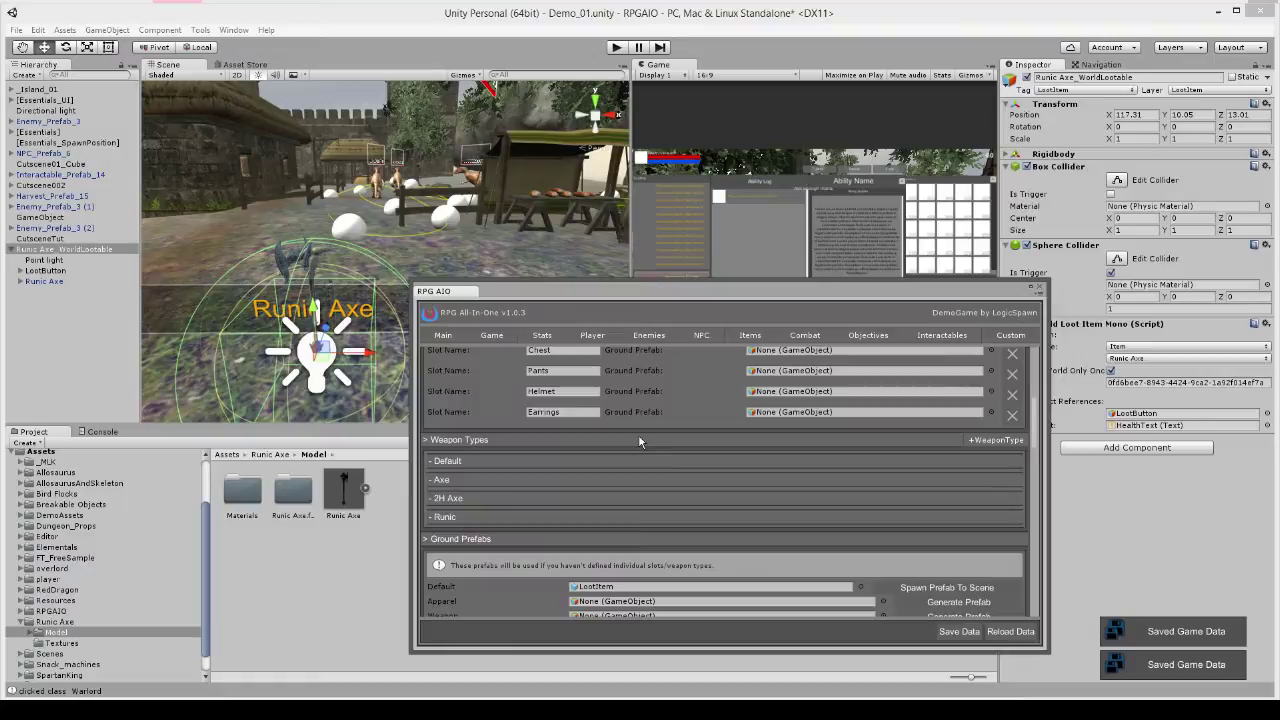
scroll(600, 465, up, 5)
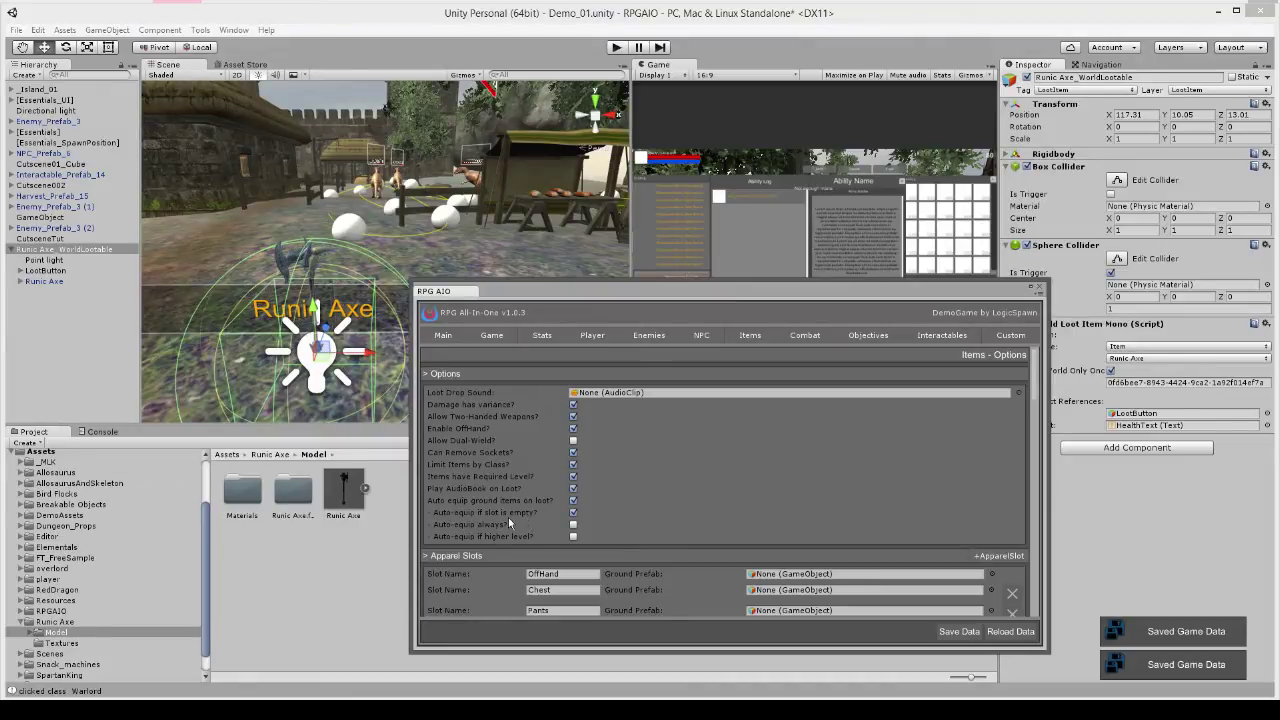
click(956, 631)
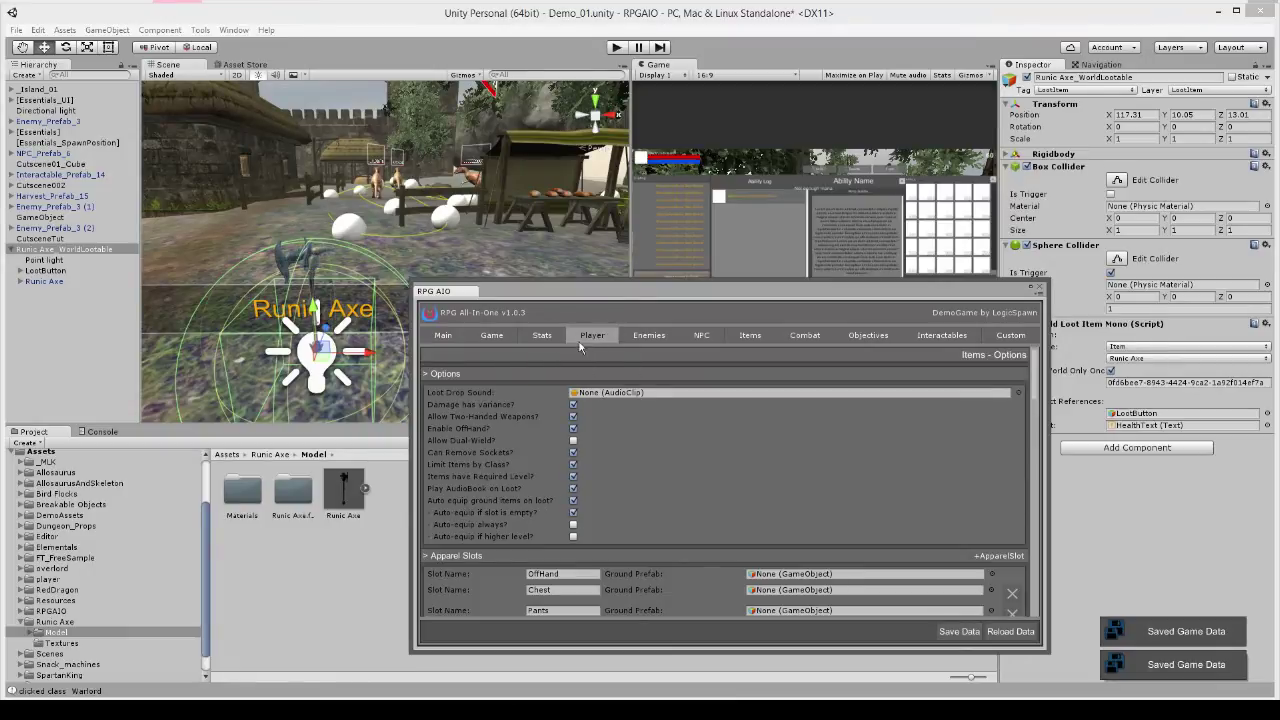
In the Warlord's costume settings, add Runic Axe as a required item for spear_01, only in the weapon slot
click(748, 338)
click(955, 355)
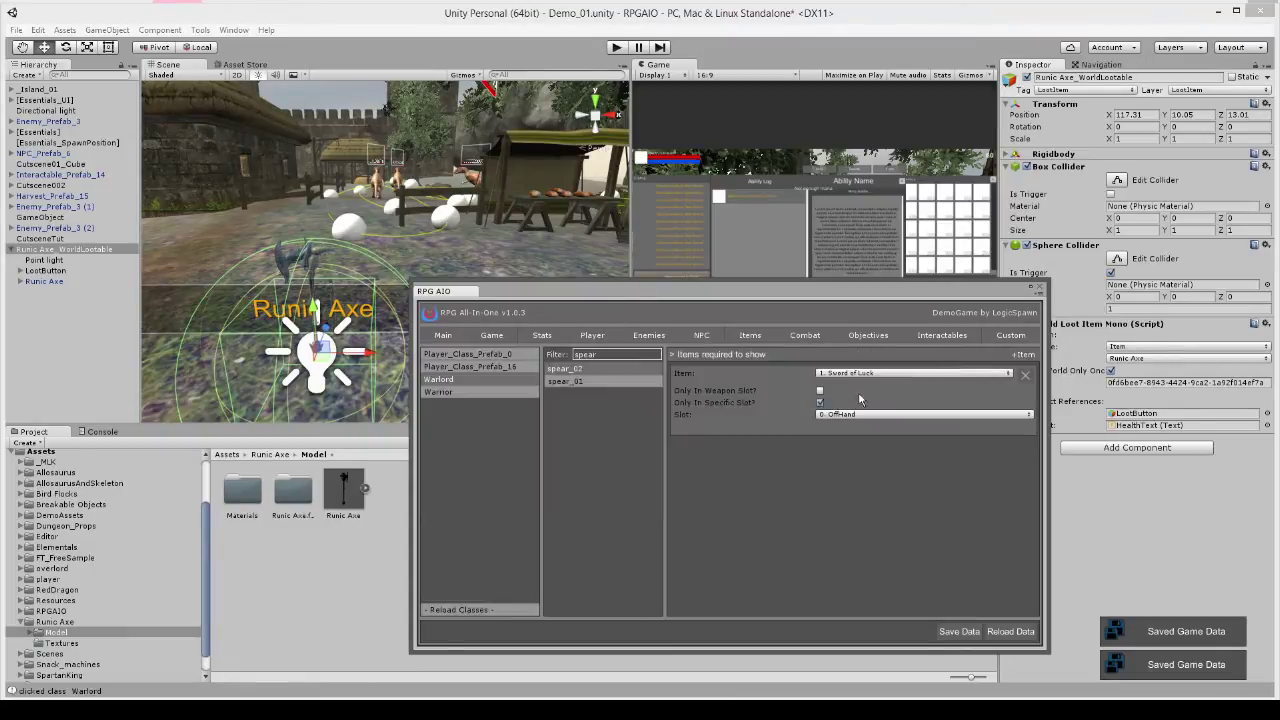
click(590, 381)
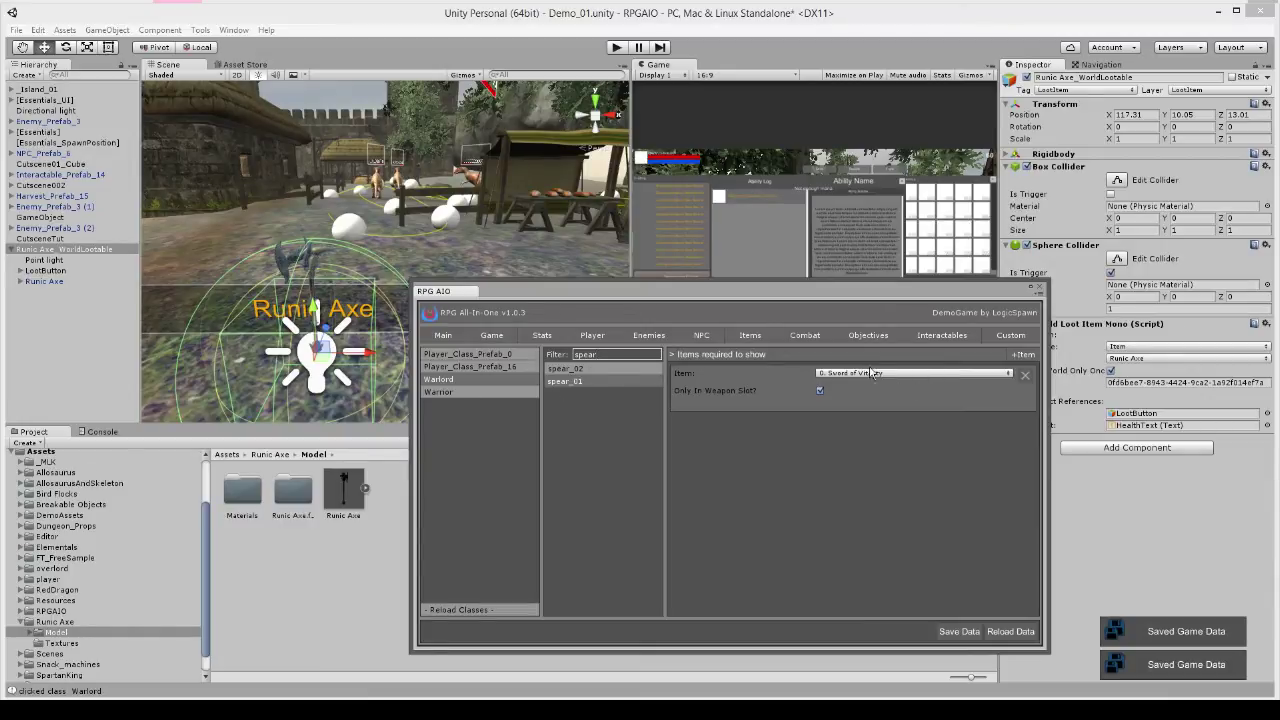
click(1022, 354)
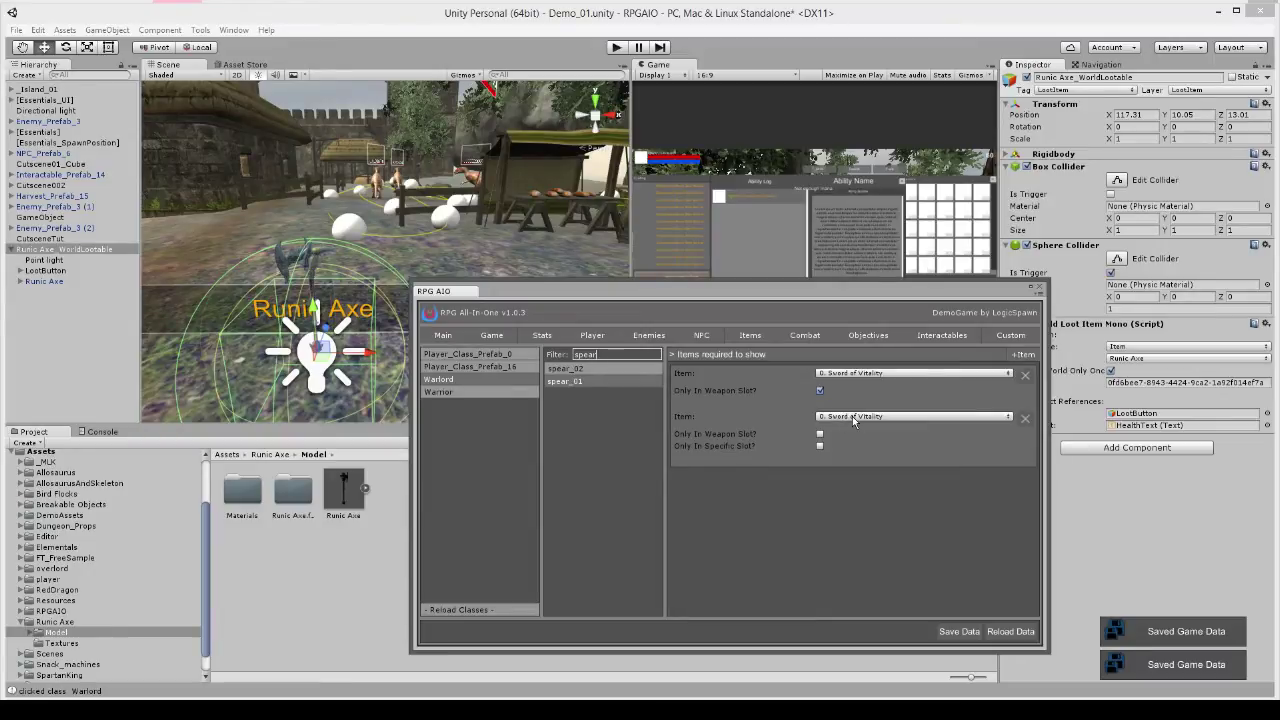
click(853, 420)
click(777, 492)
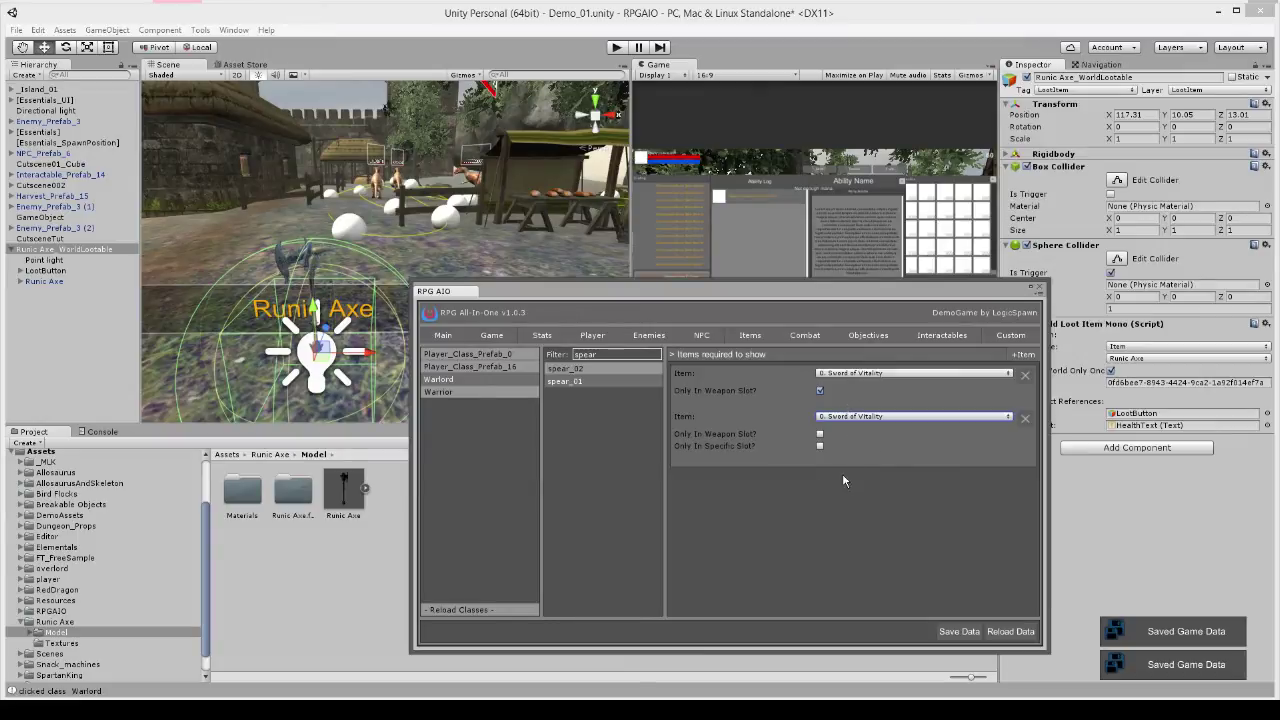
click(867, 418)
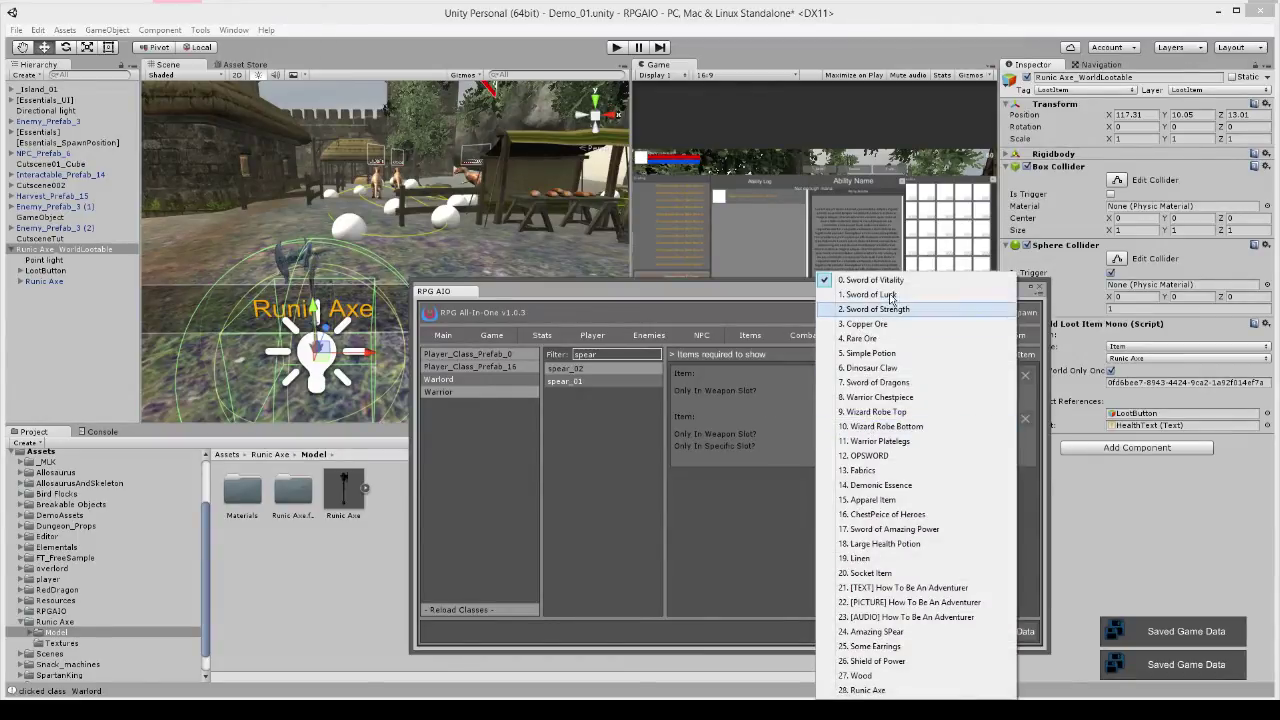
click(868, 690)
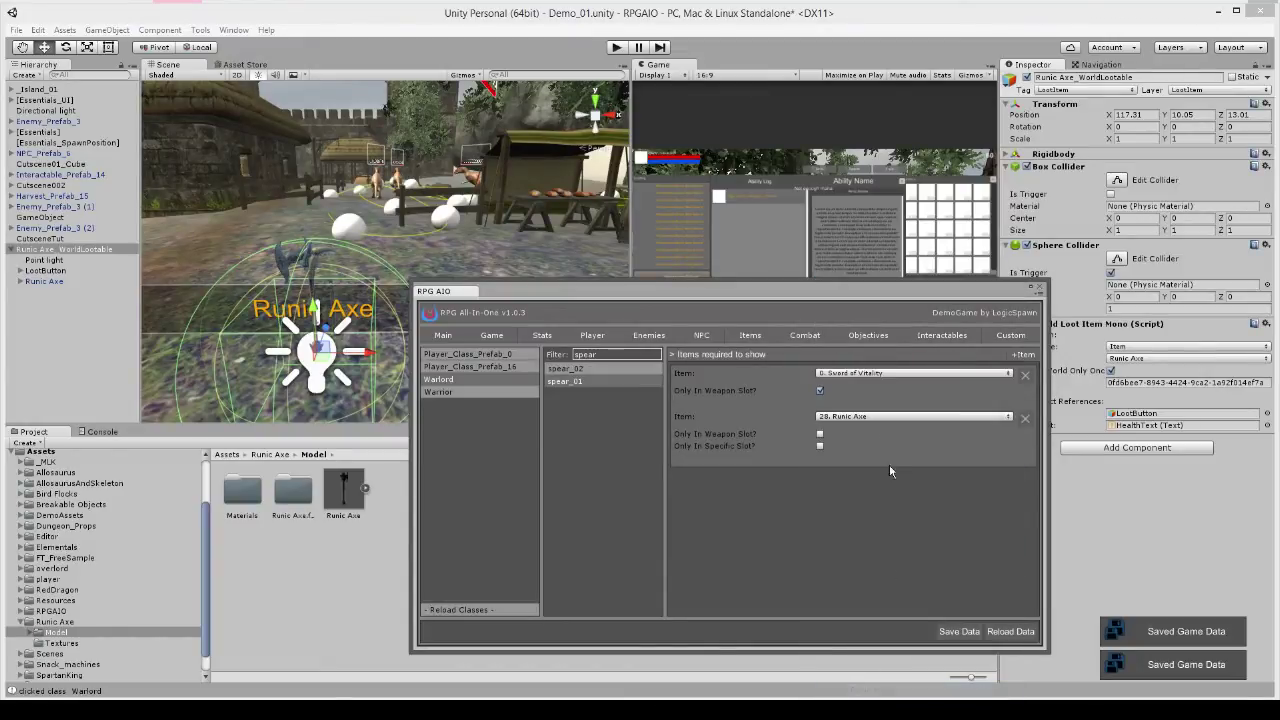
click(820, 434)
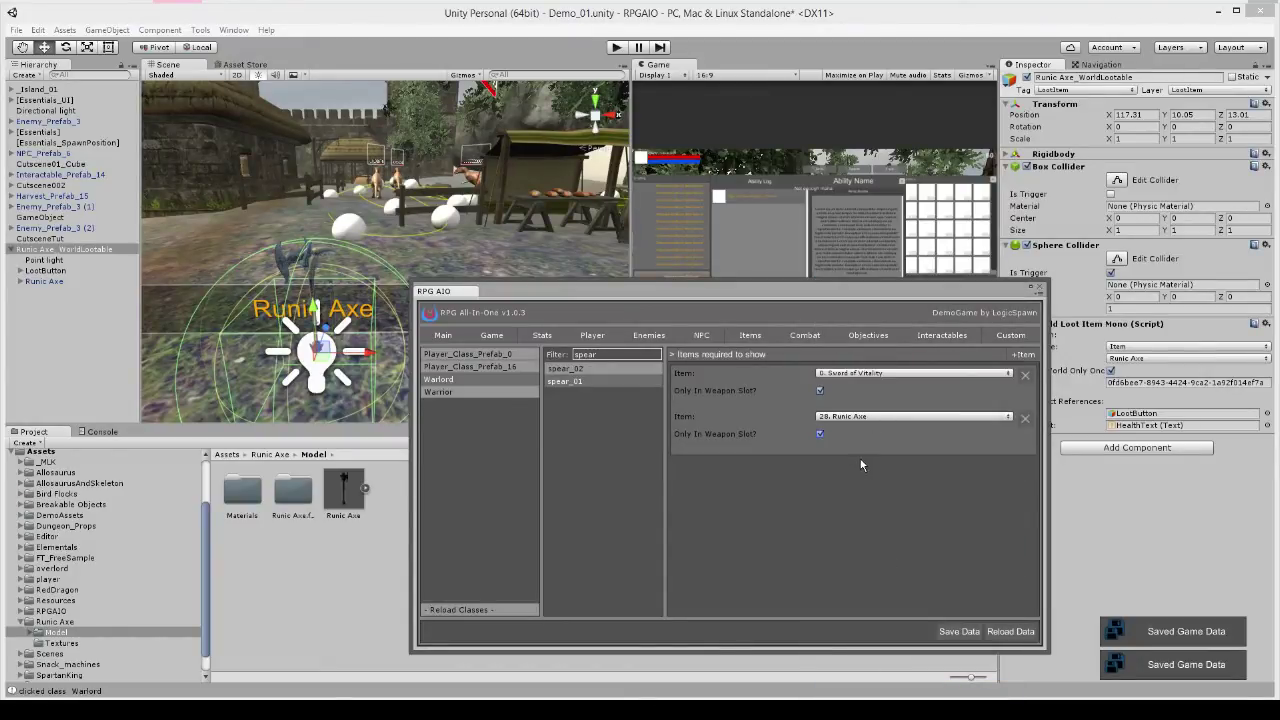
Add Runic Axe as a required item for spear_02, limited to the specific slot OffHand
click(555, 372)
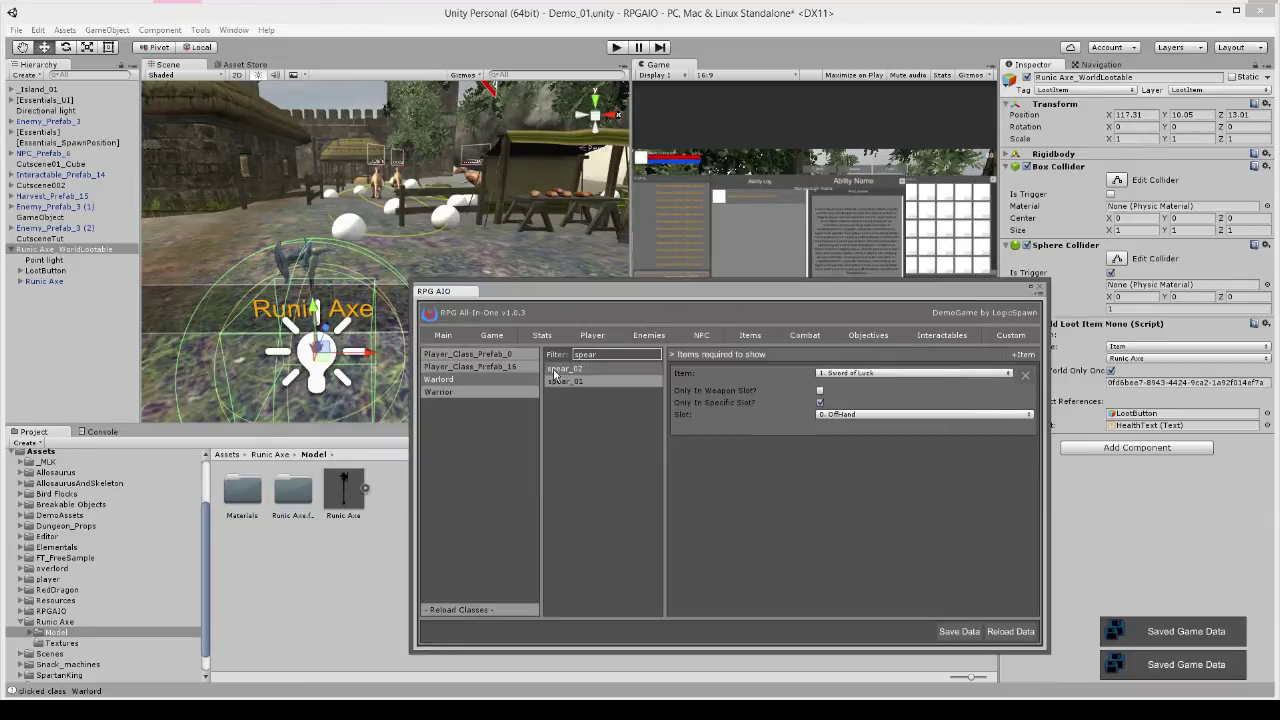
click(1020, 355)
click(856, 440)
click(856, 437)
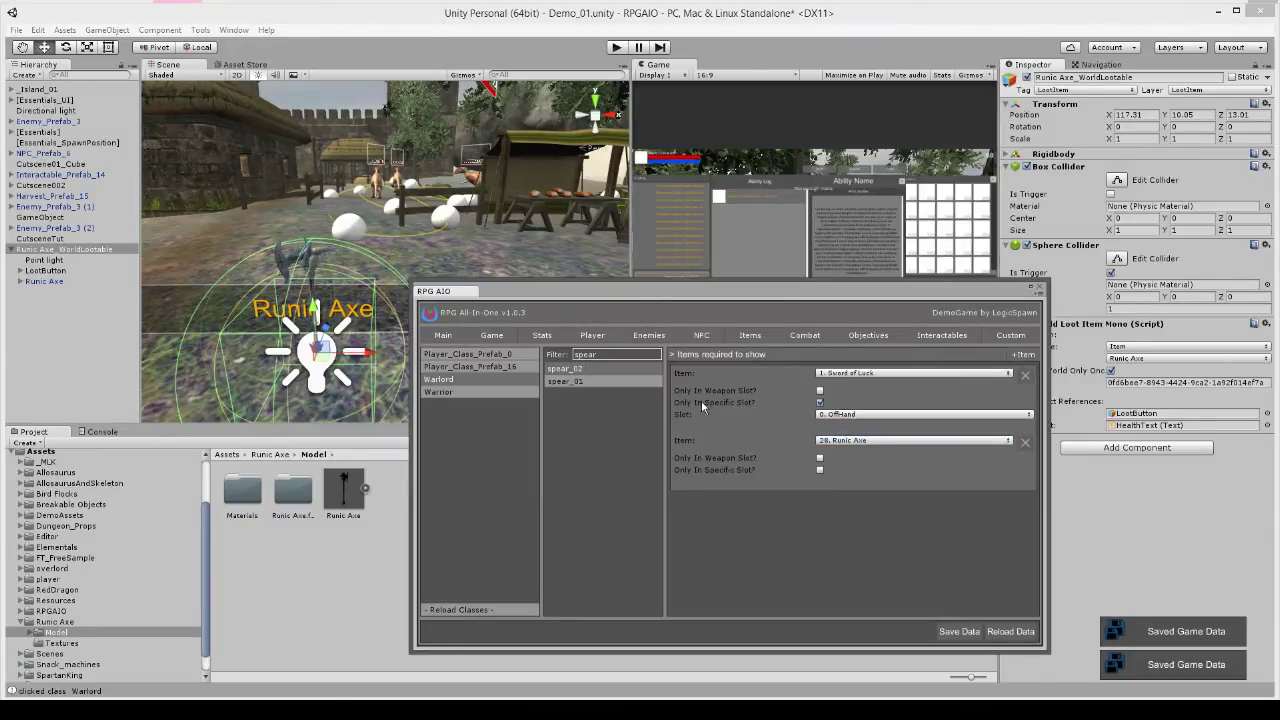
click(820, 470)
click(834, 486)
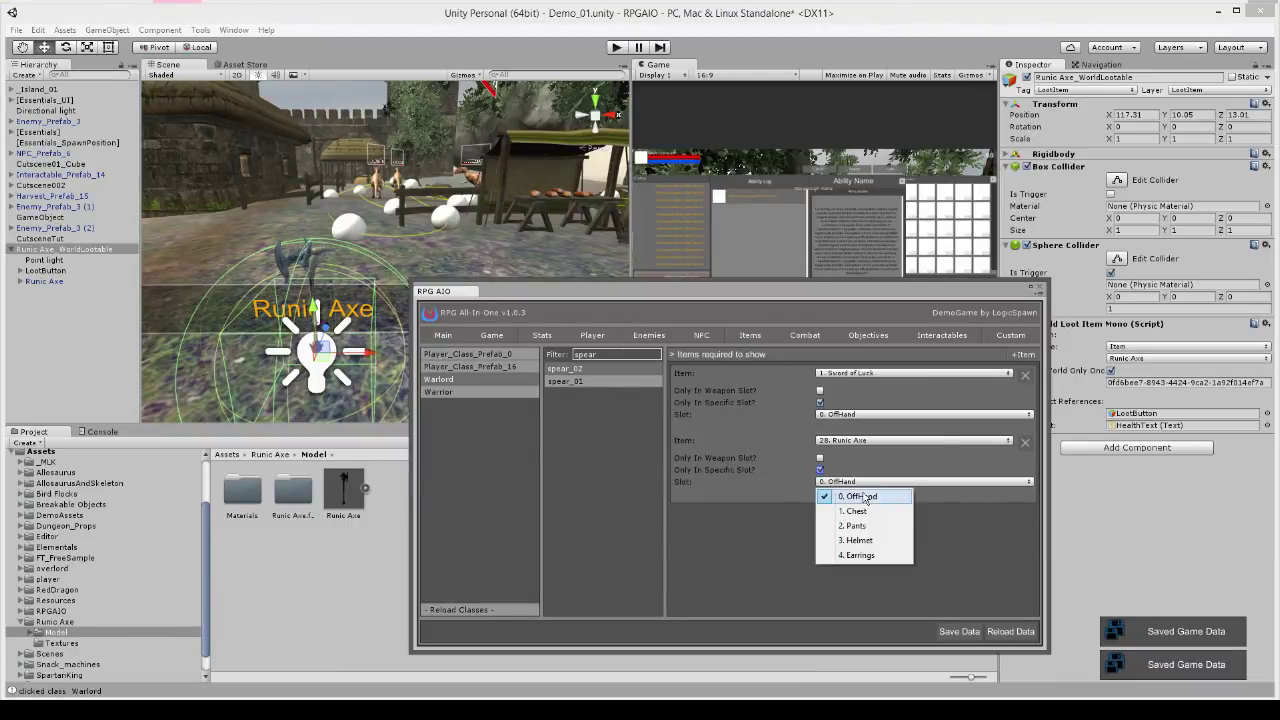
click(832, 494)
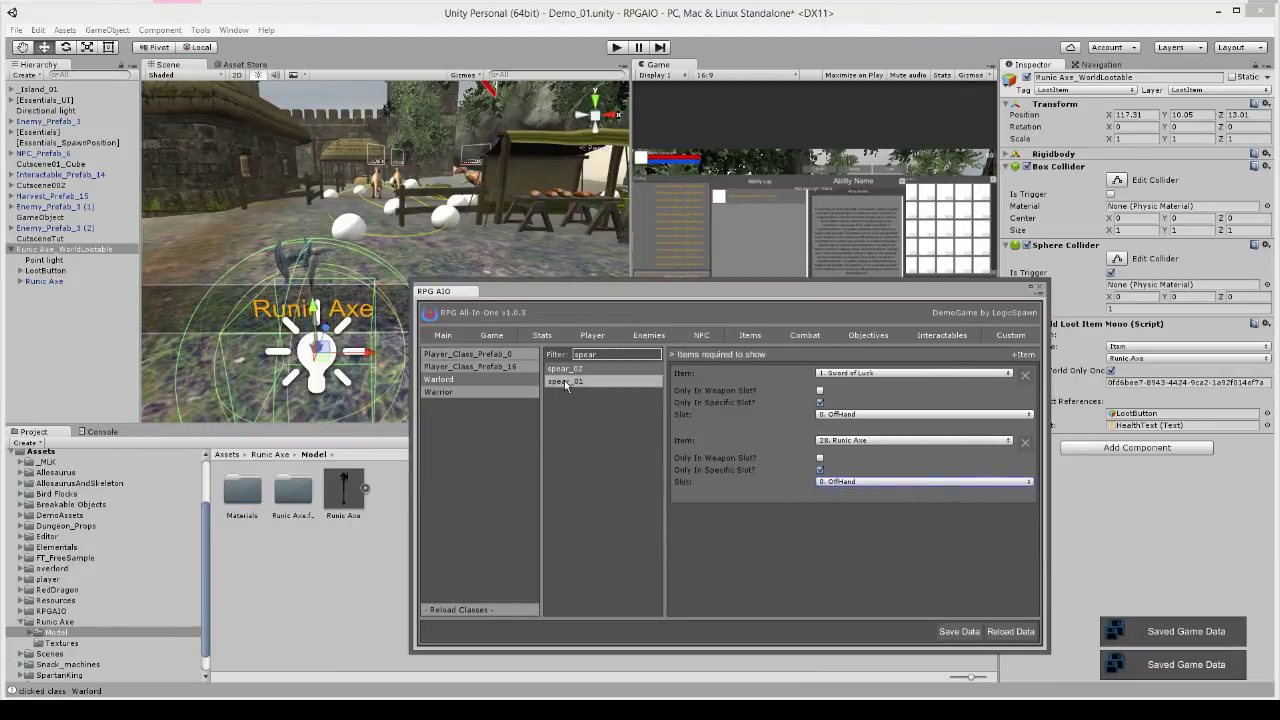
Compare the required-item settings of spear_01 and spear_02
click(570, 370)
click(574, 381)
click(572, 370)
click(567, 381)
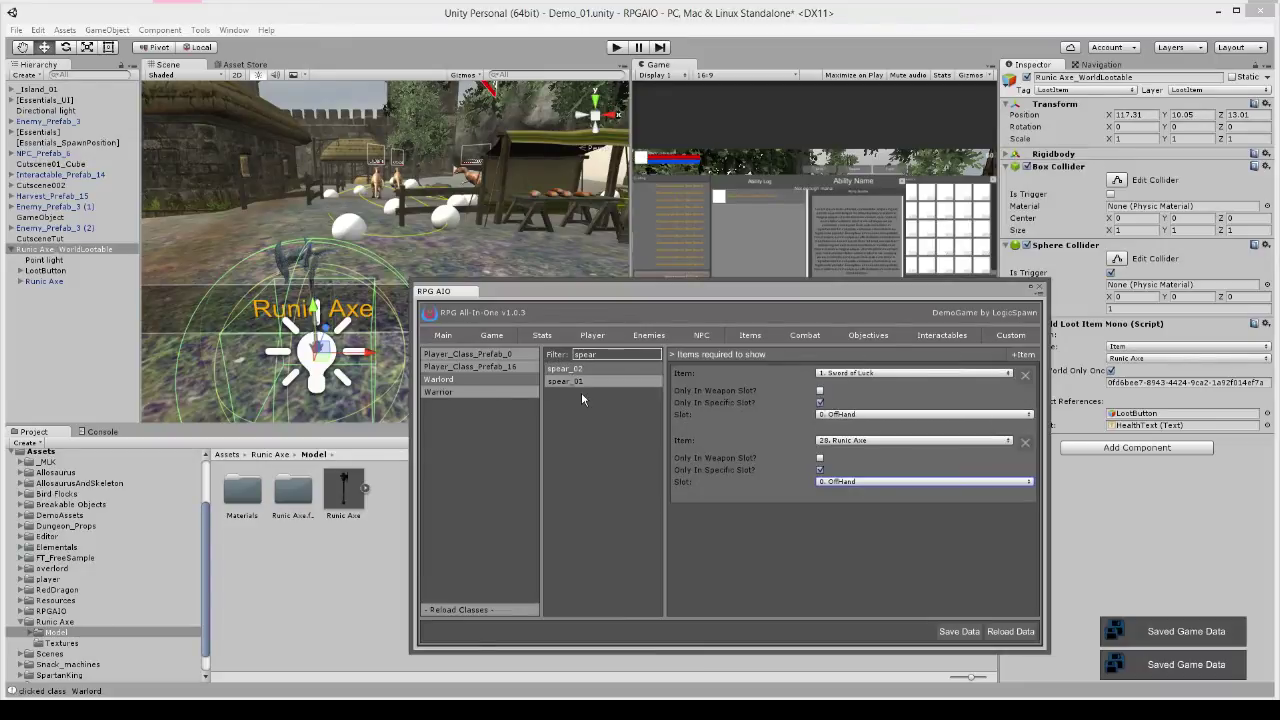
click(580, 369)
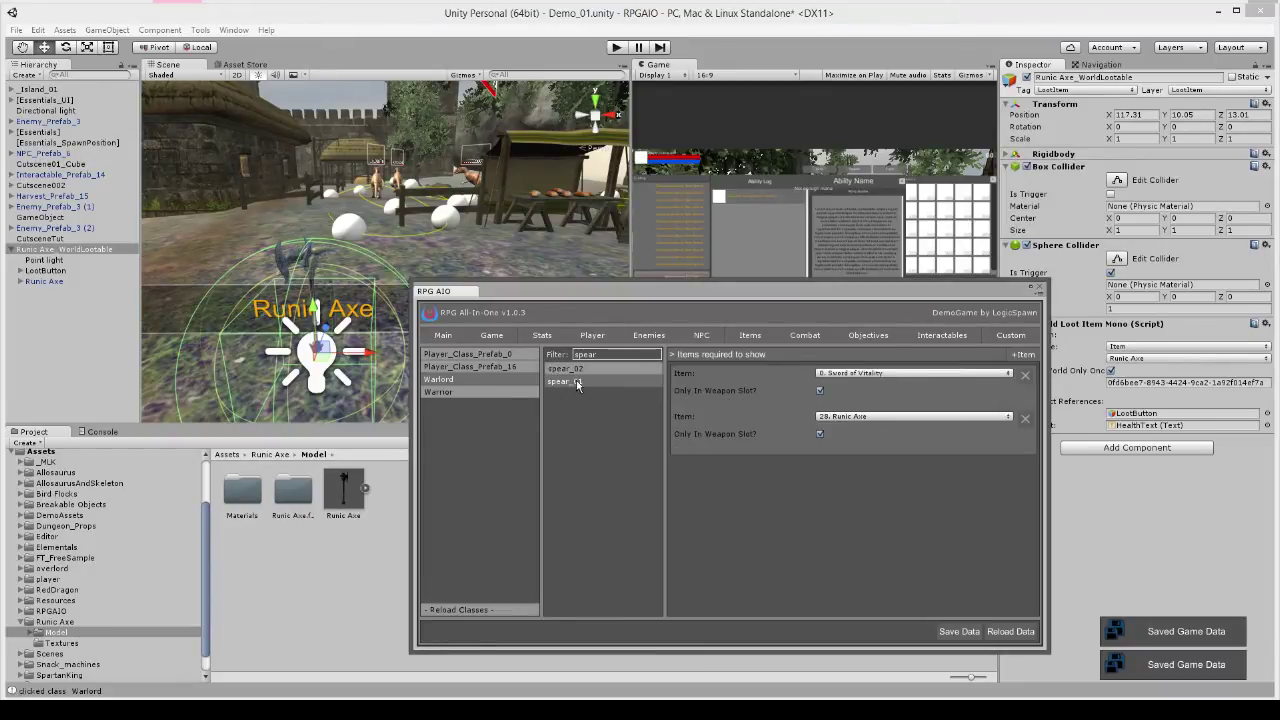
click(572, 381)
click(584, 370)
click(570, 381)
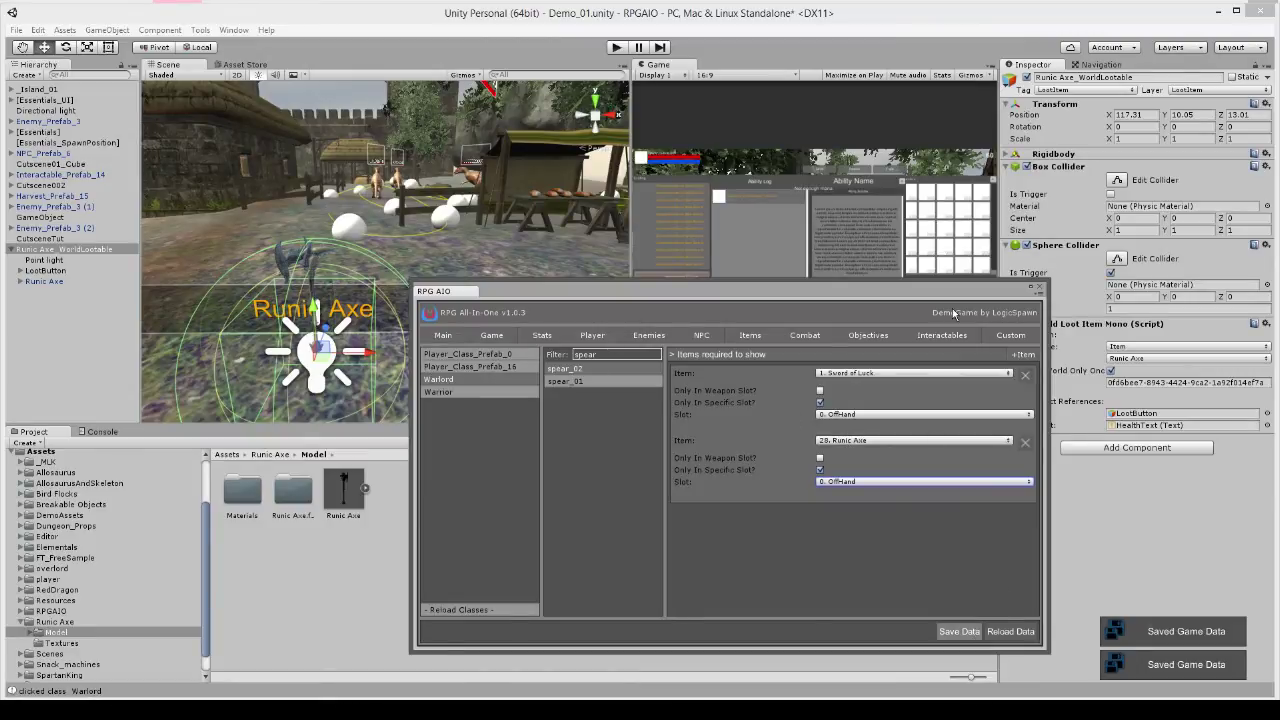
Add a new Projectile skill to the combat skills list
drag(971, 289, 875, 279)
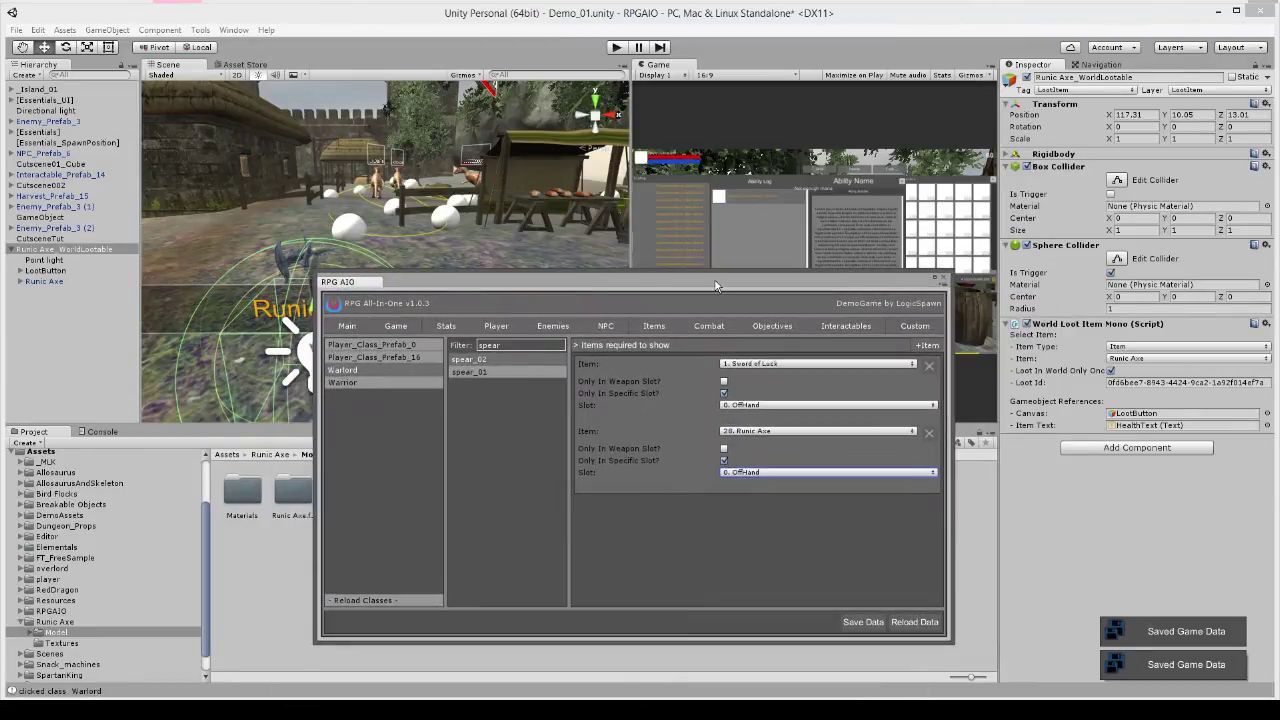
drag(614, 282, 617, 433)
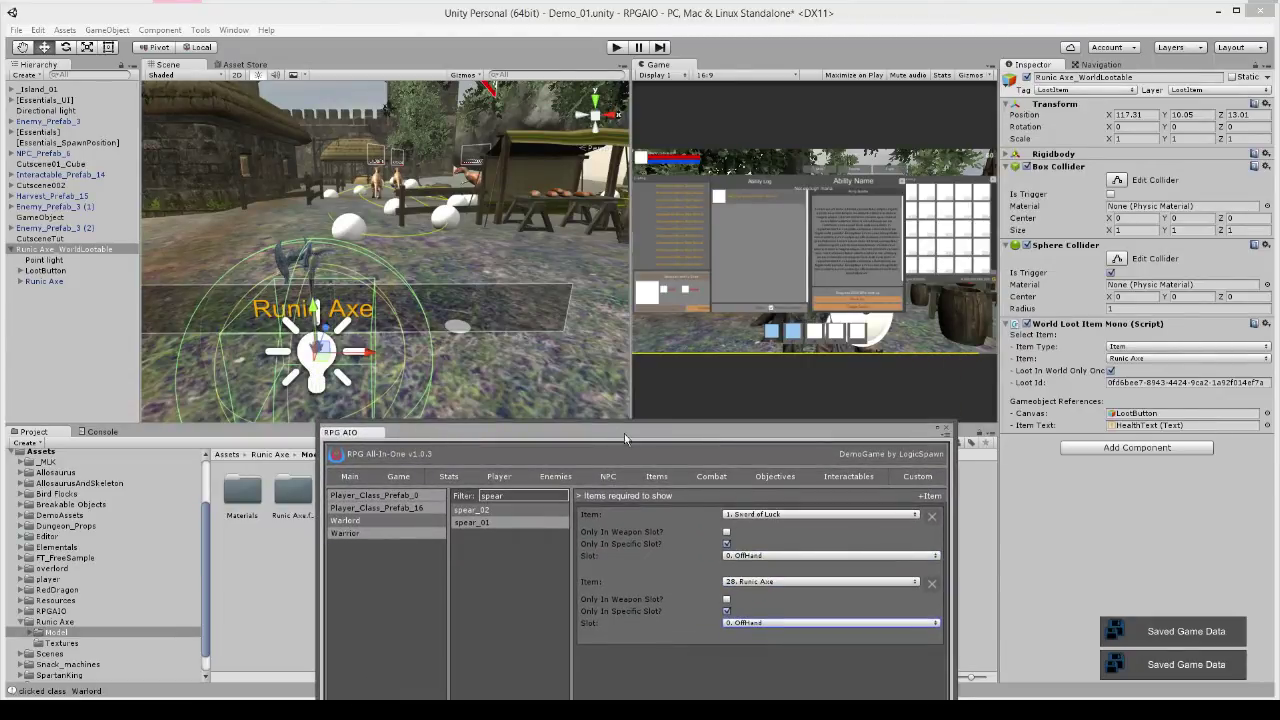
drag(675, 421, 718, 243)
click(745, 290)
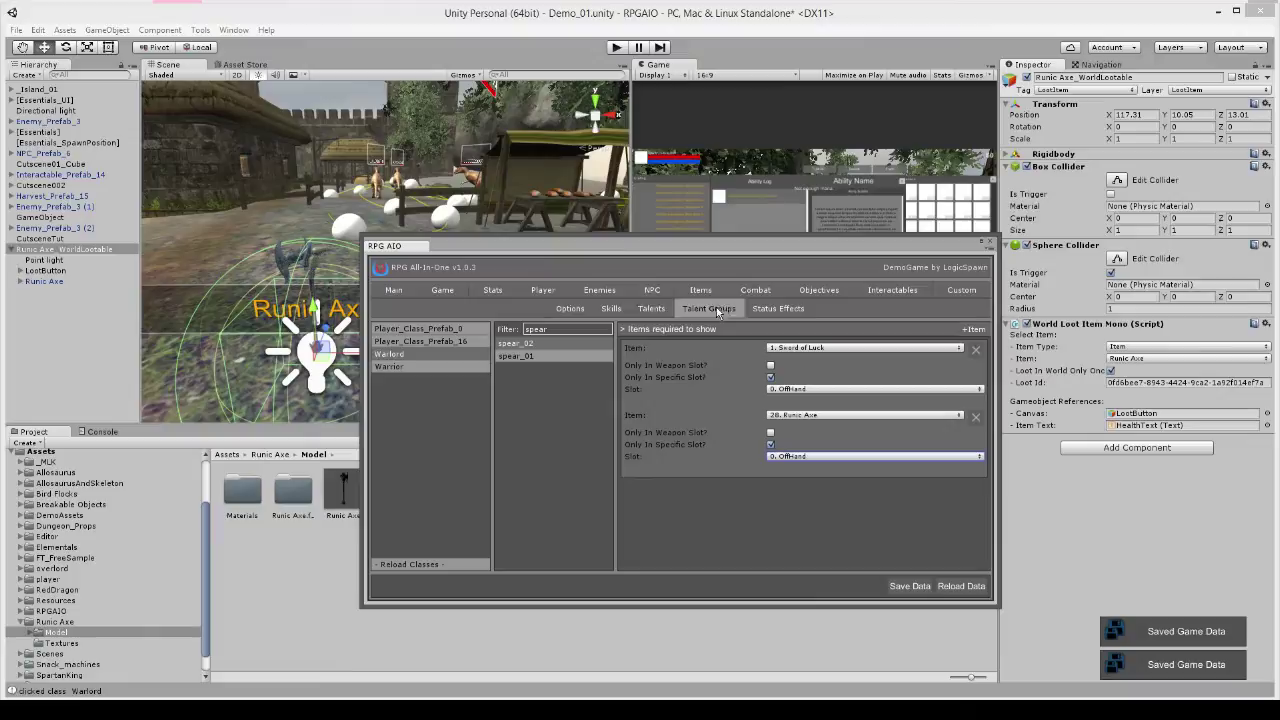
click(612, 309)
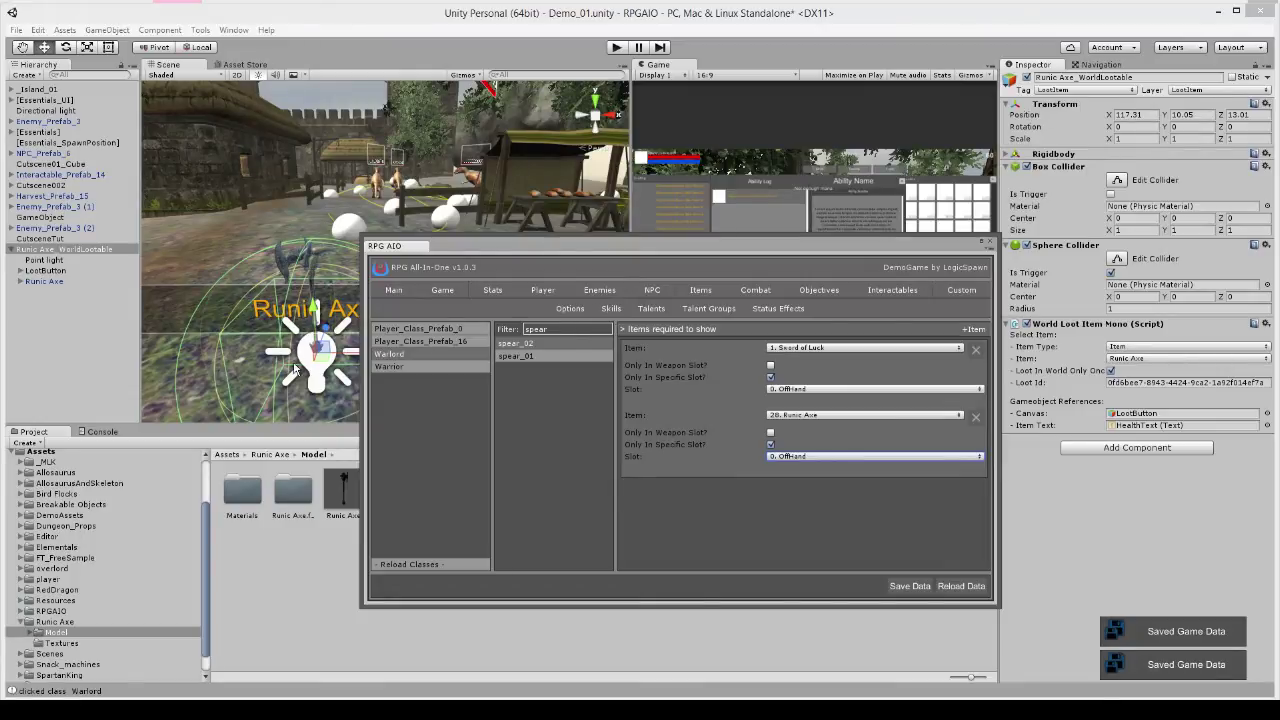
click(611, 309)
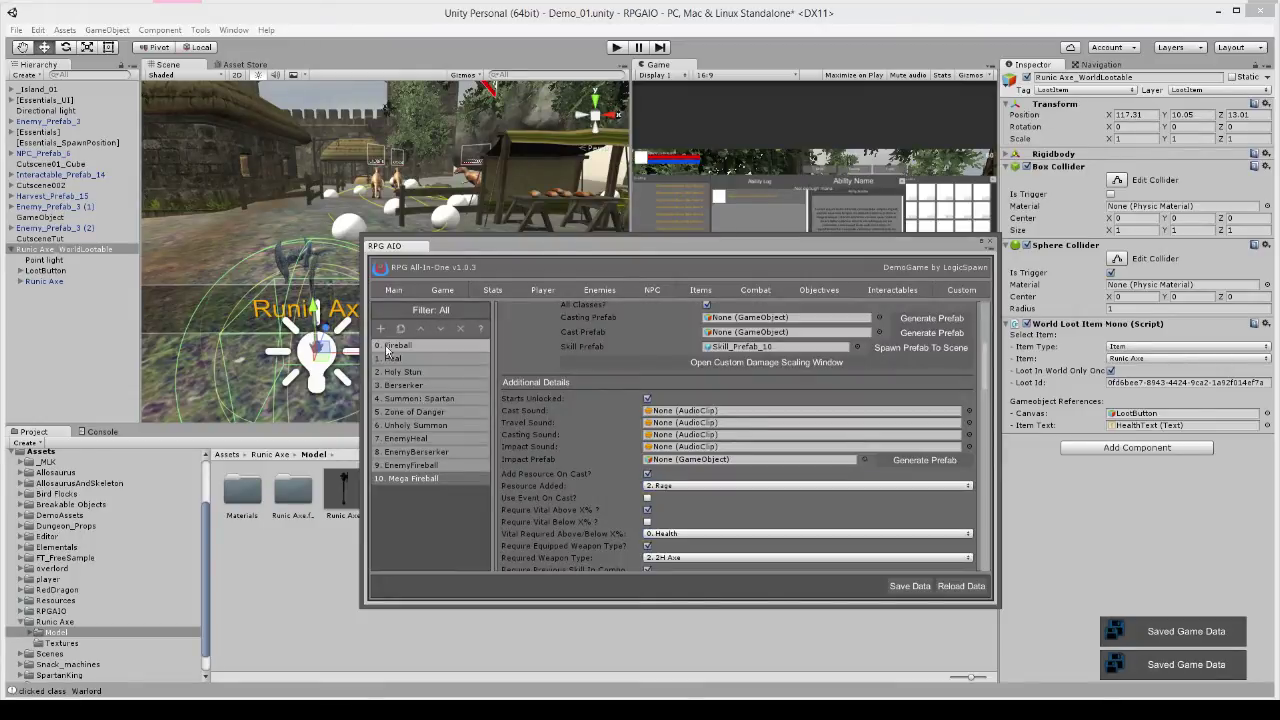
click(385, 330)
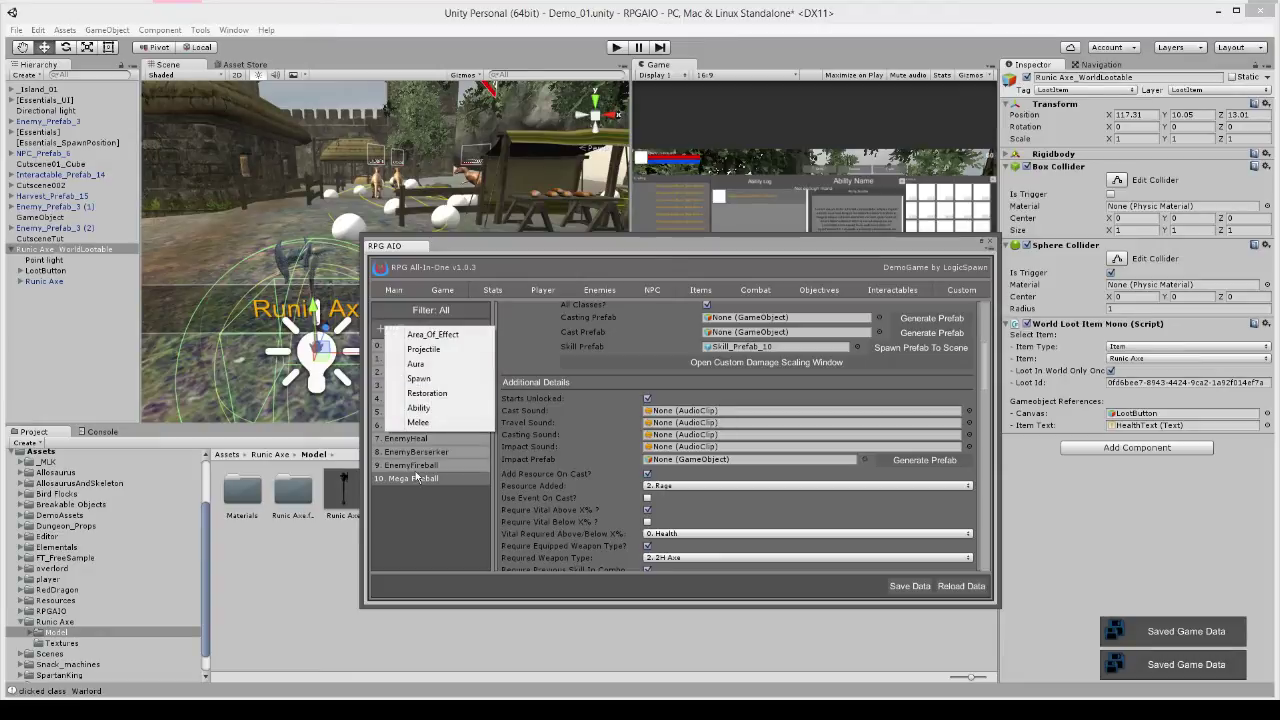
click(439, 352)
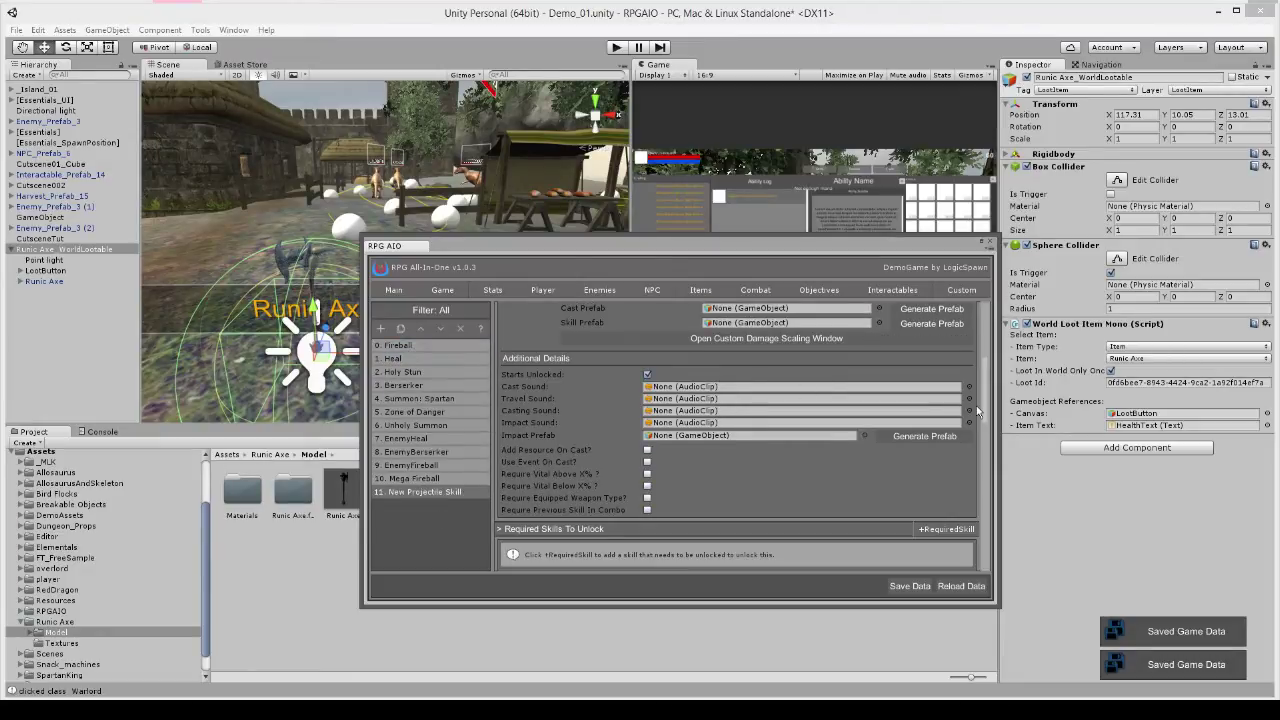
Name the new projectile skill Throw Axe and assign texture 81 as its icon
drag(981, 407, 985, 342)
click(779, 348)
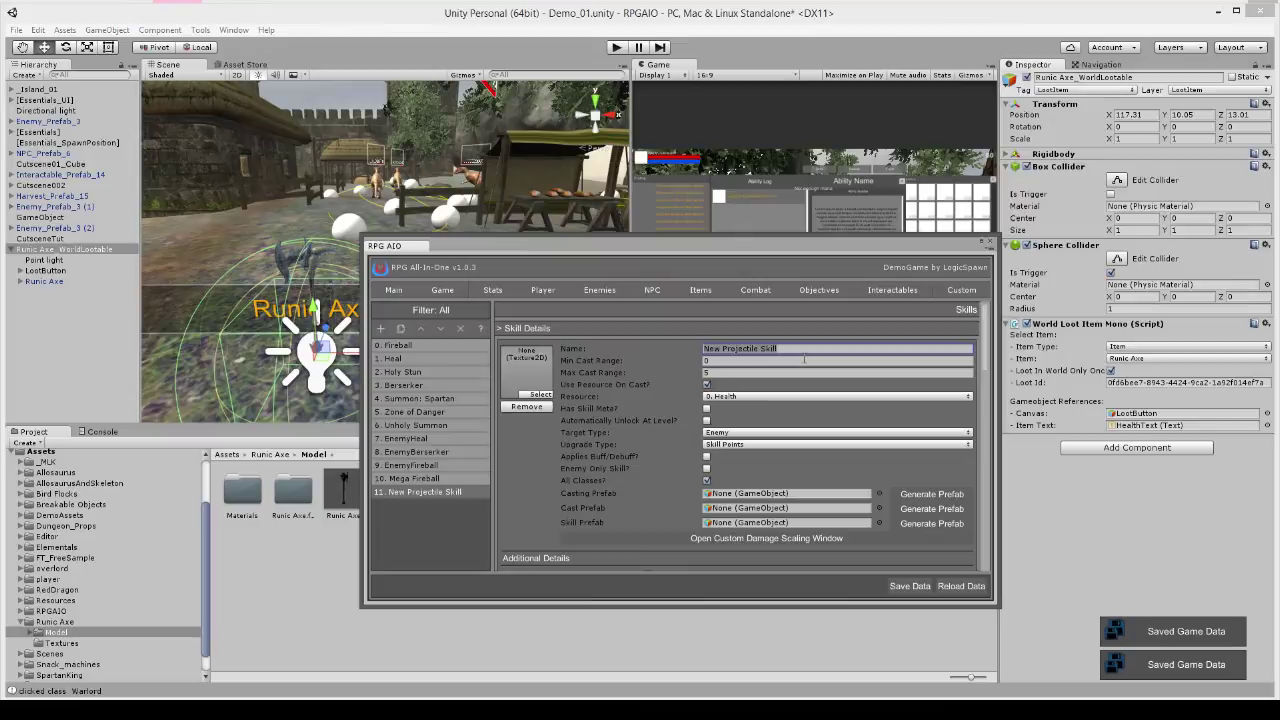
text(Throw Axe)
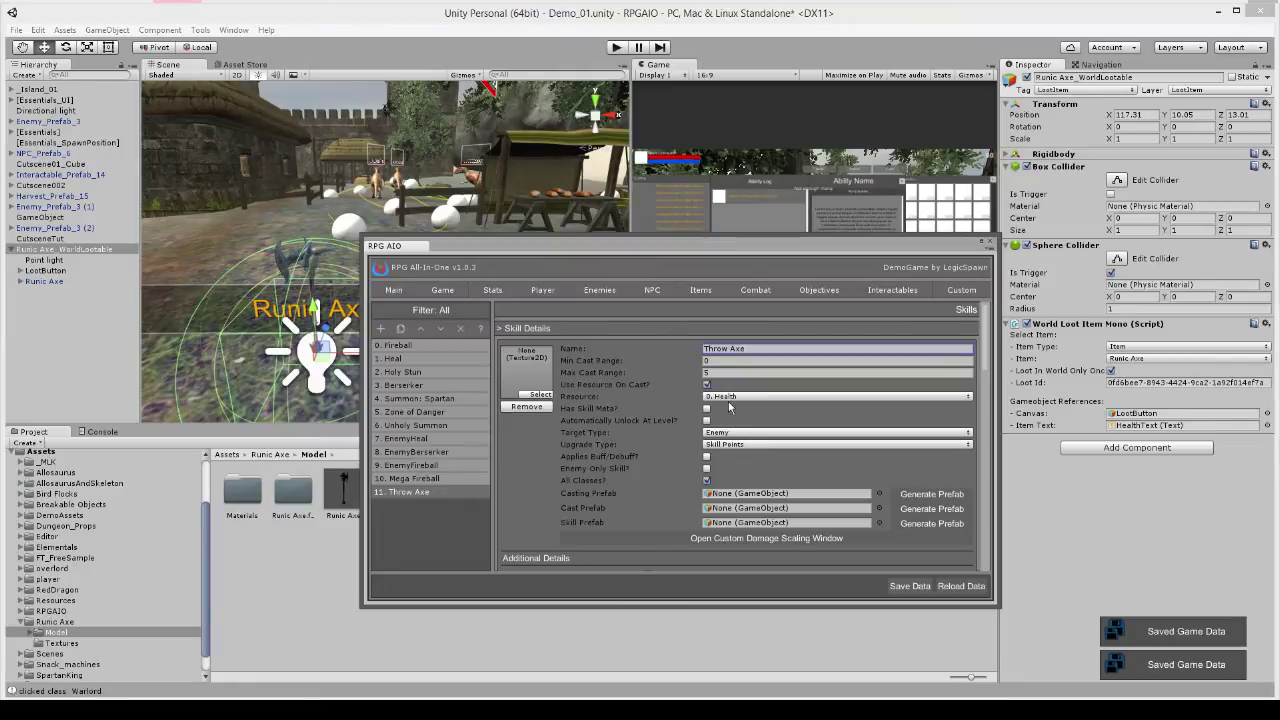
click(540, 394)
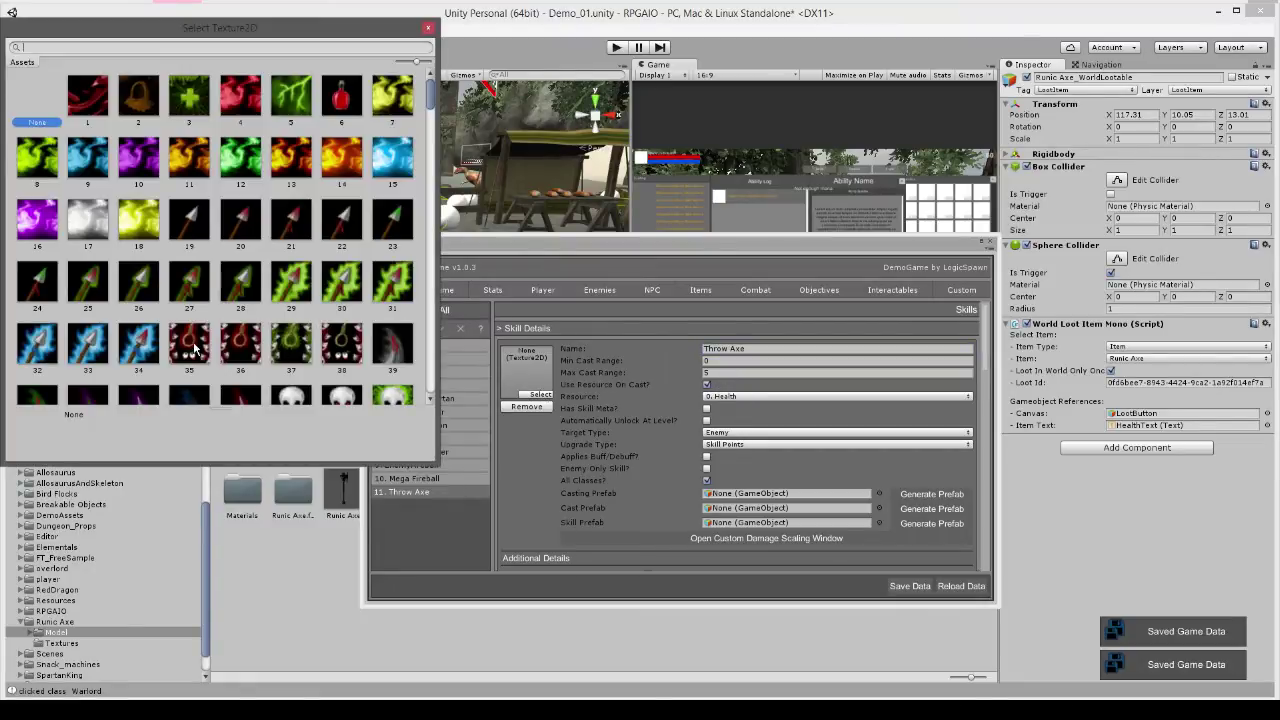
scroll(298, 176, down, 5)
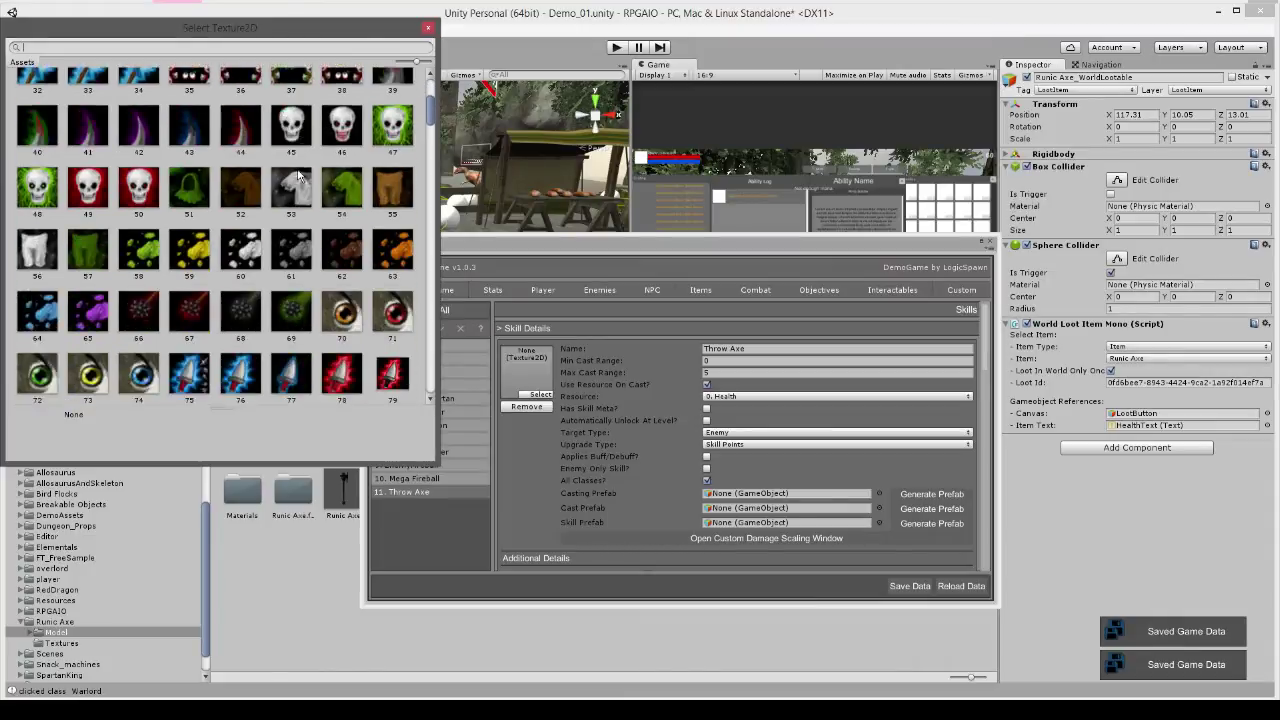
scroll(298, 176, down, 3)
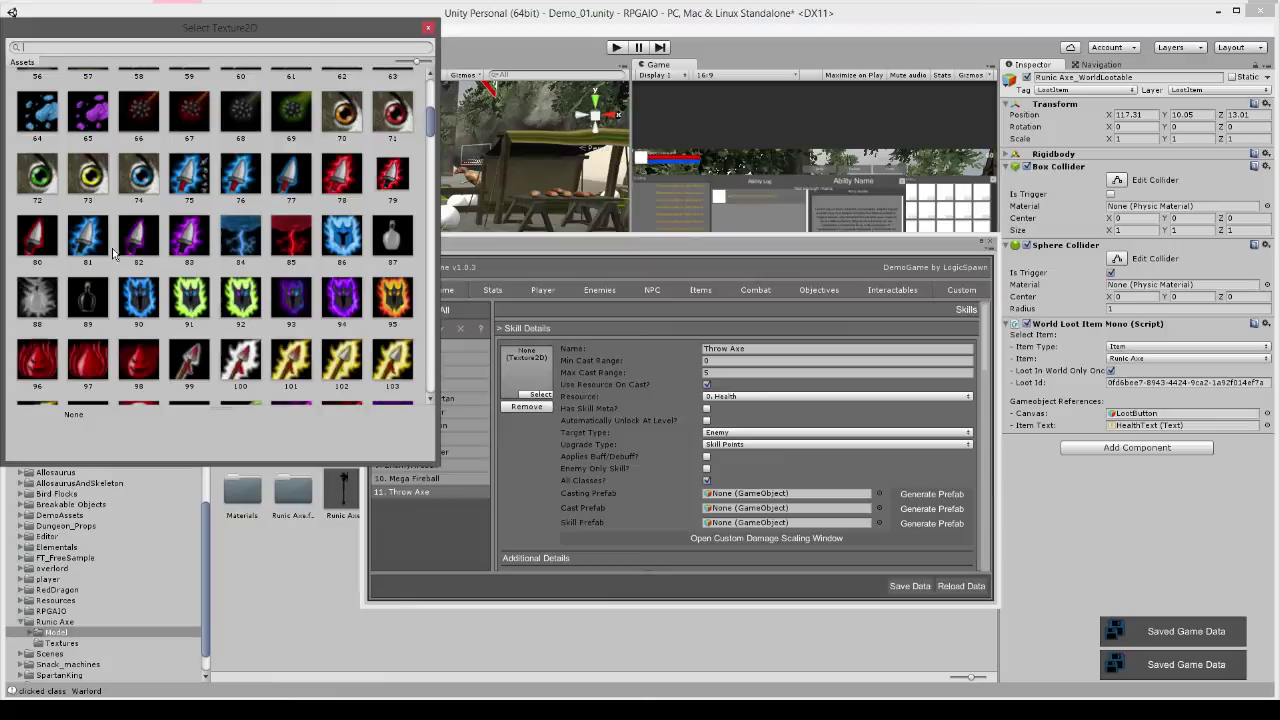
click(97, 244)
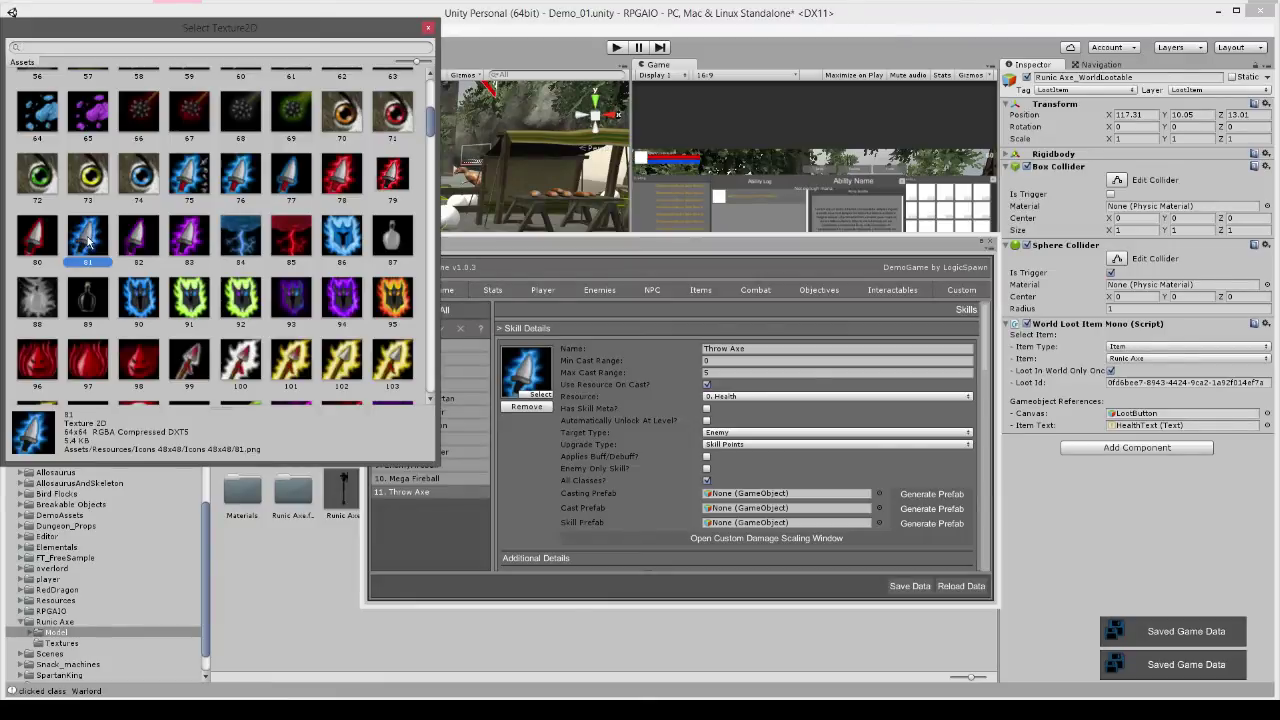
double_click(88, 238)
Set the Throw Axe skill's resource to Mana and make it unlock automatically at a level
click(731, 398)
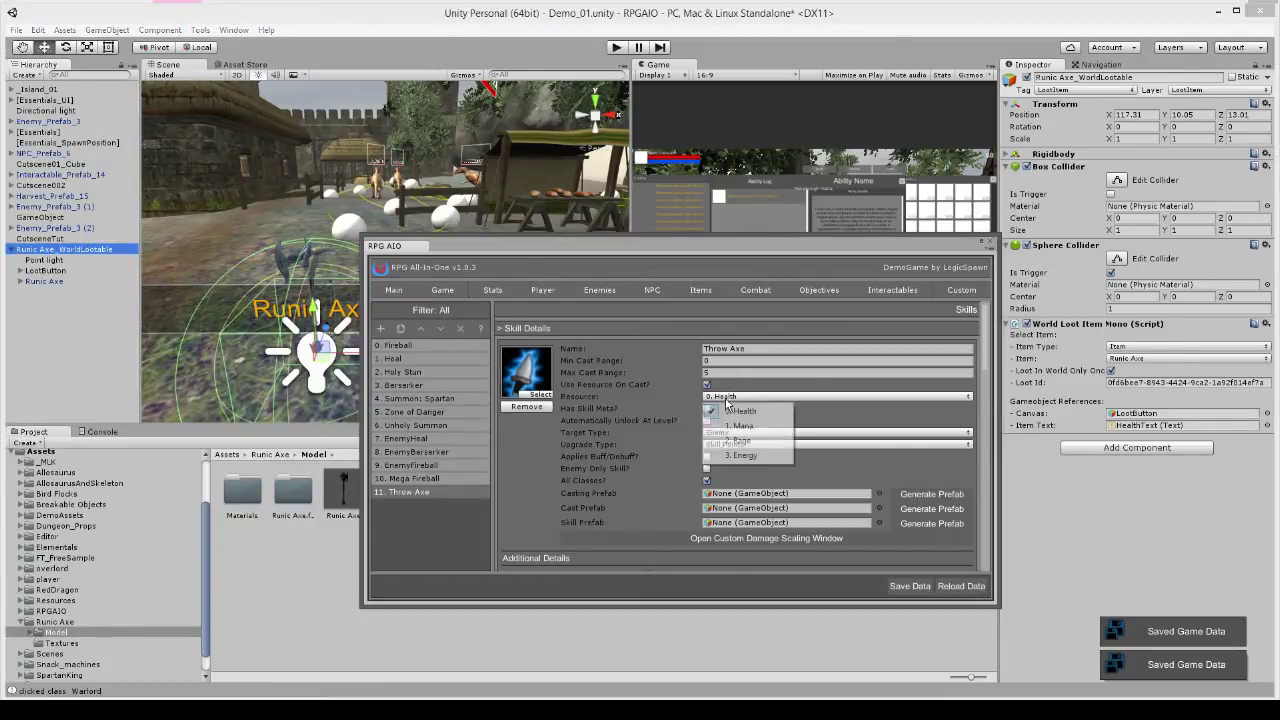
click(724, 425)
scroll(633, 410, down, 2)
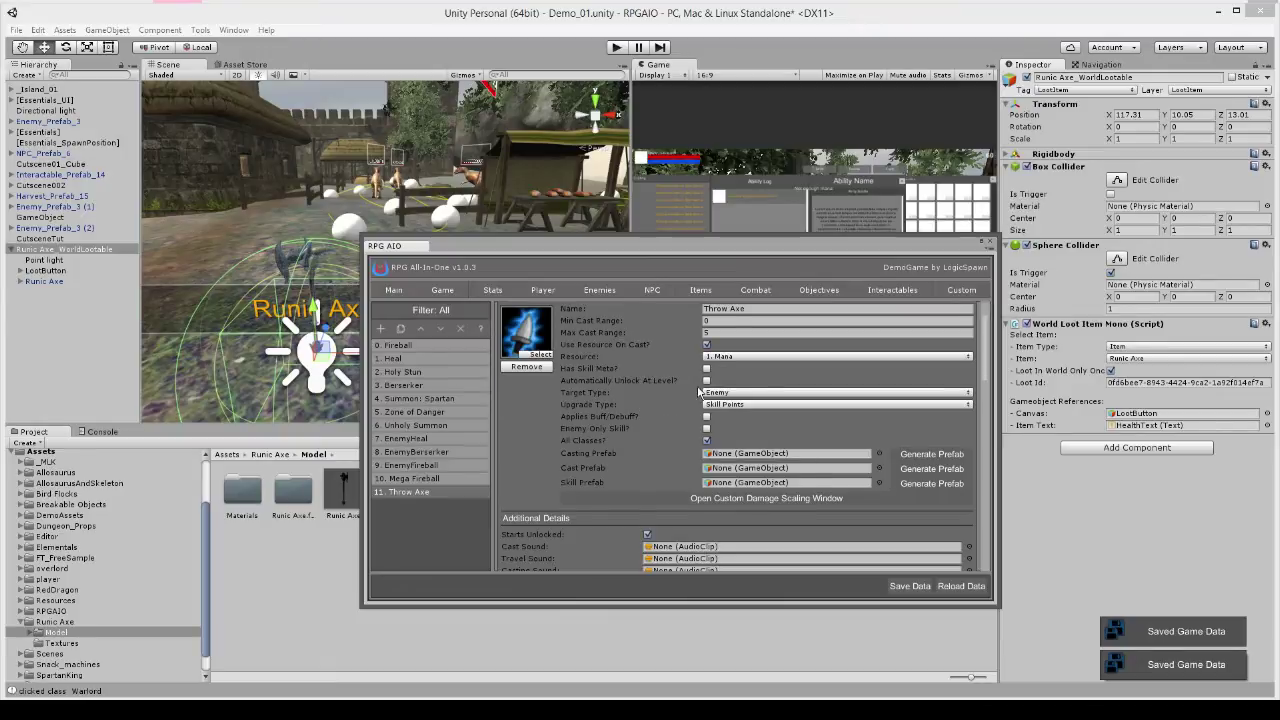
click(707, 381)
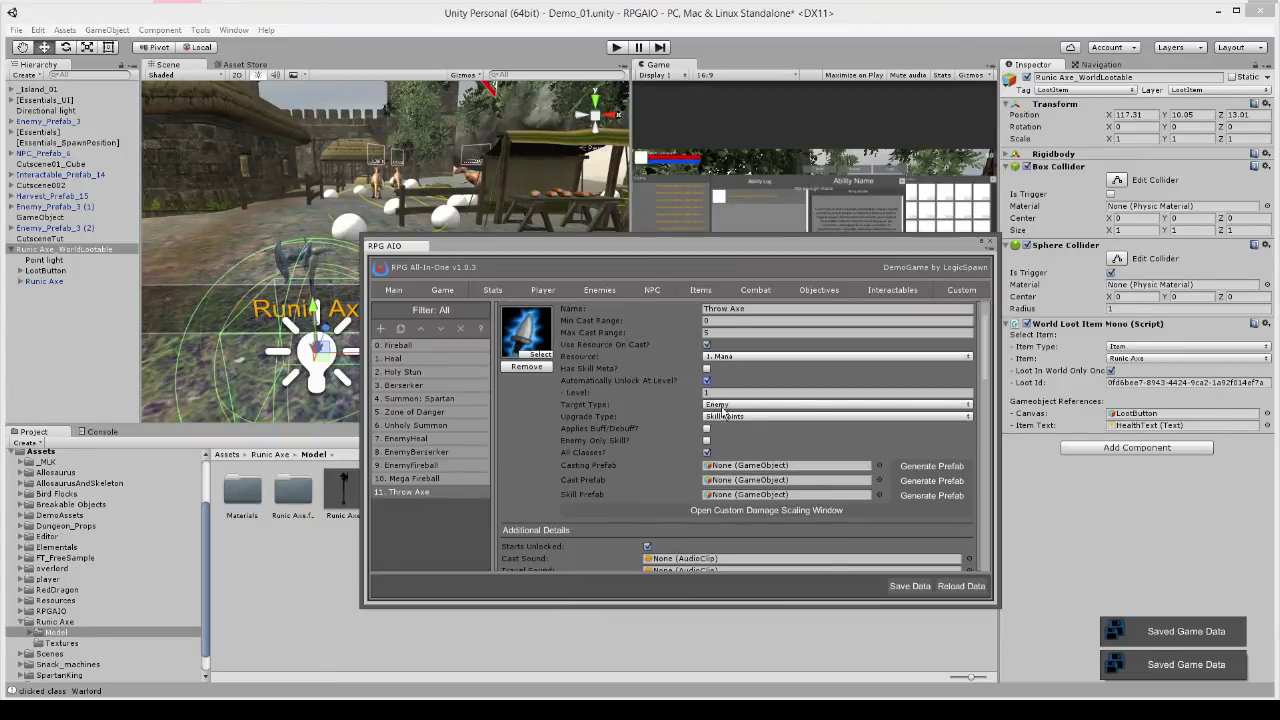
Generate a skill prefab for the Throw Axe skill
scroll(725, 410, down, 2)
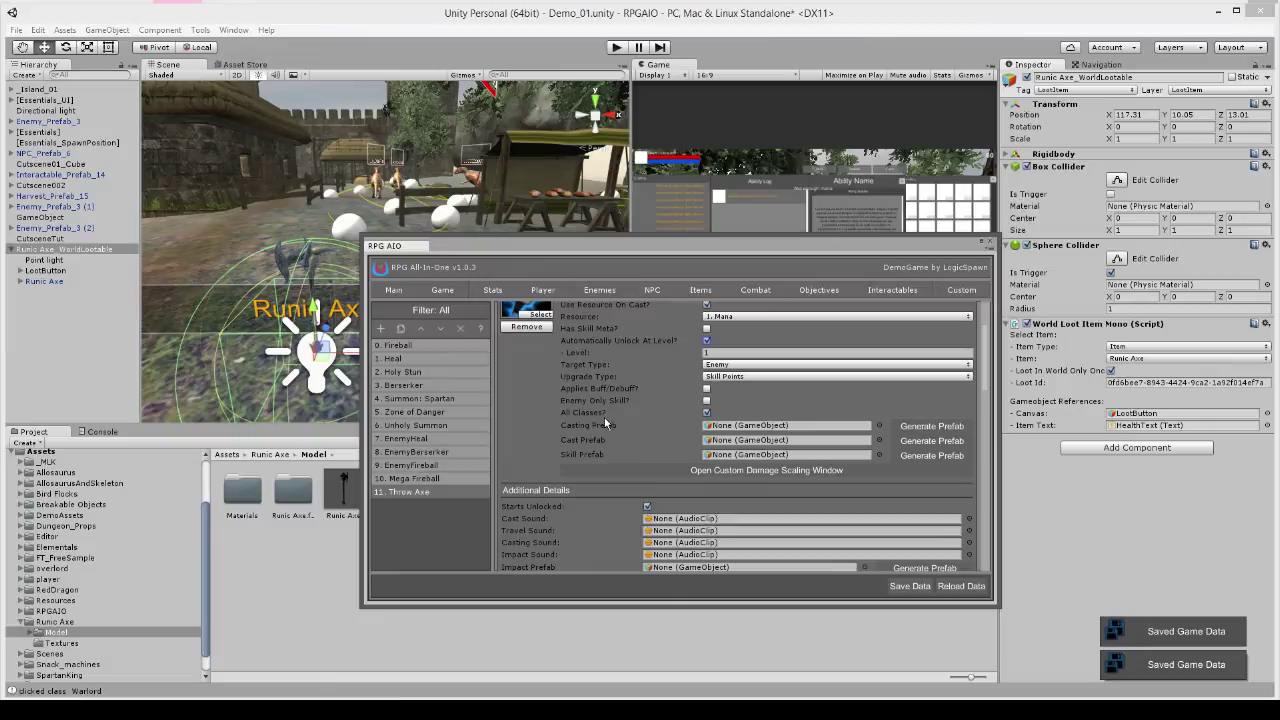
scroll(760, 452, down, 2)
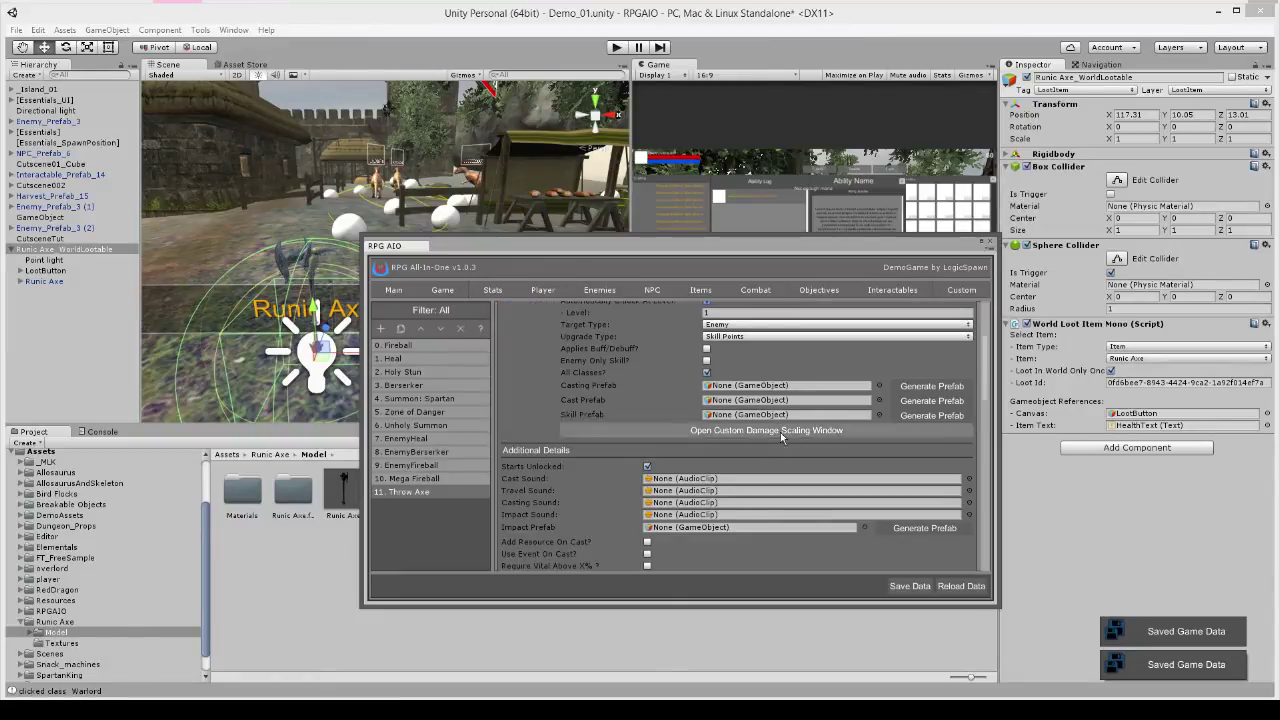
click(905, 414)
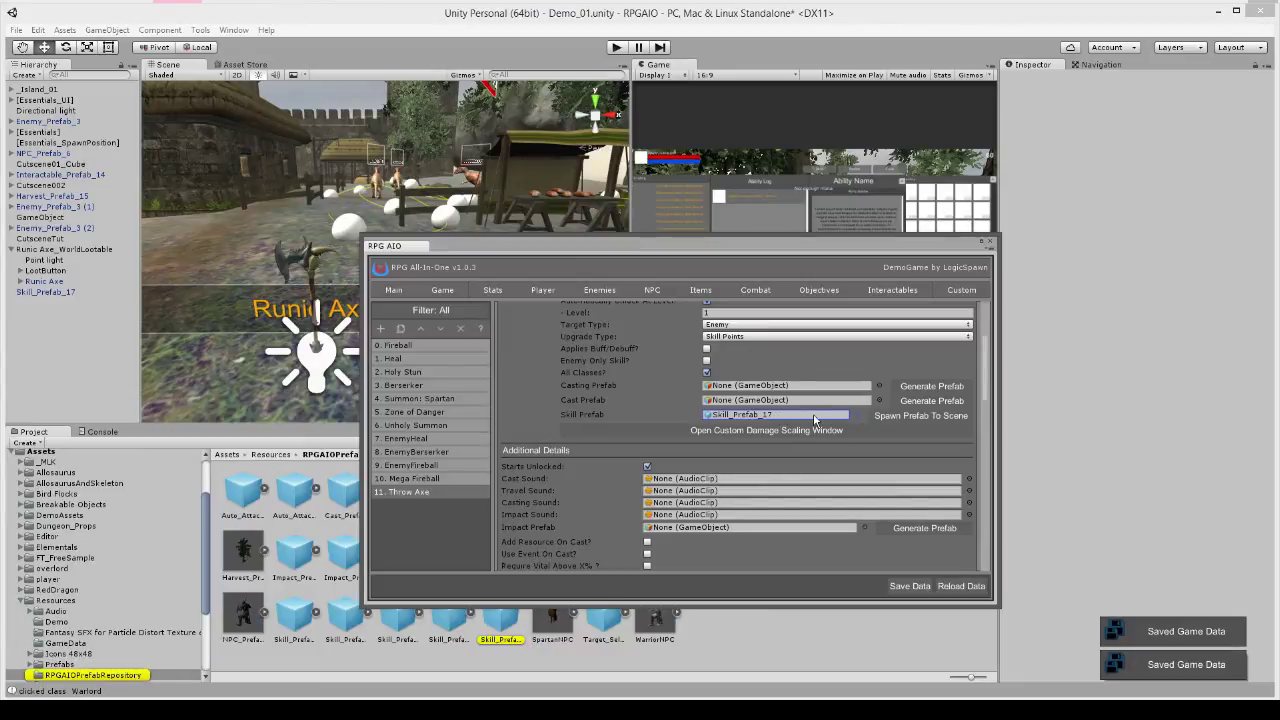
Move the Skill_Prefab_17 object to the current scene view and raise it to a Y position of about 11.5
click(36, 249)
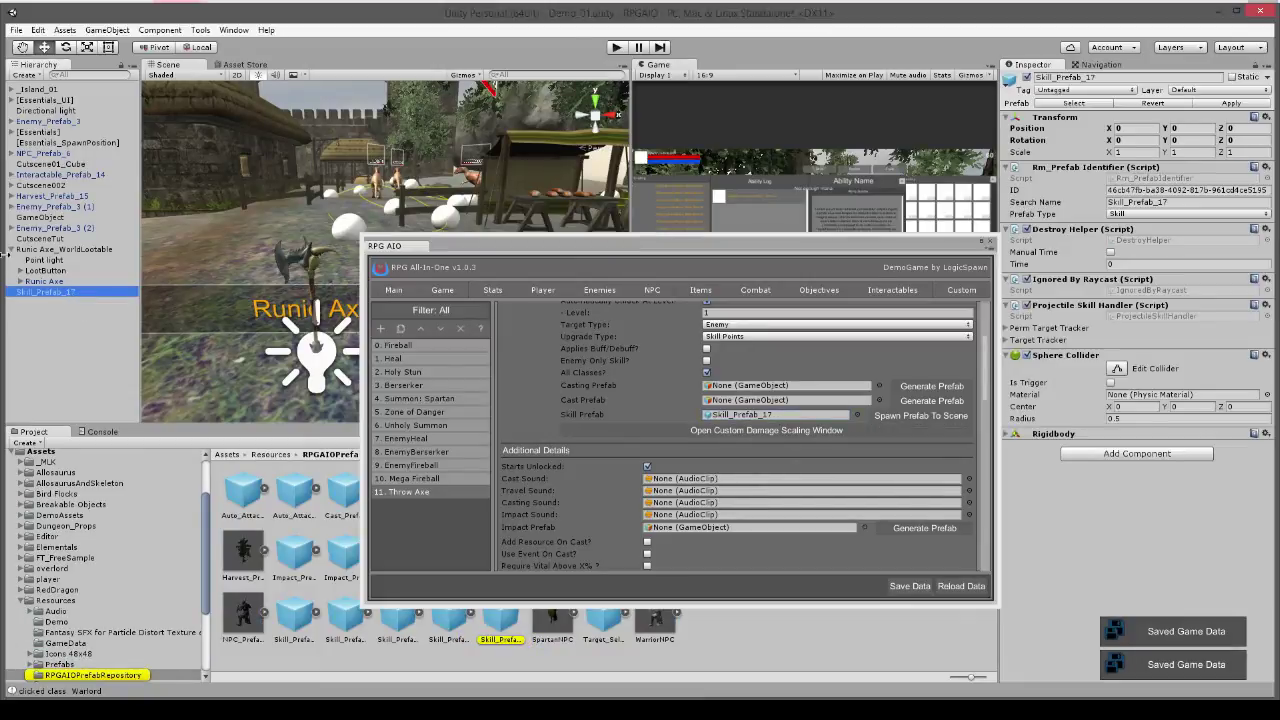
click(10, 249)
click(40, 260)
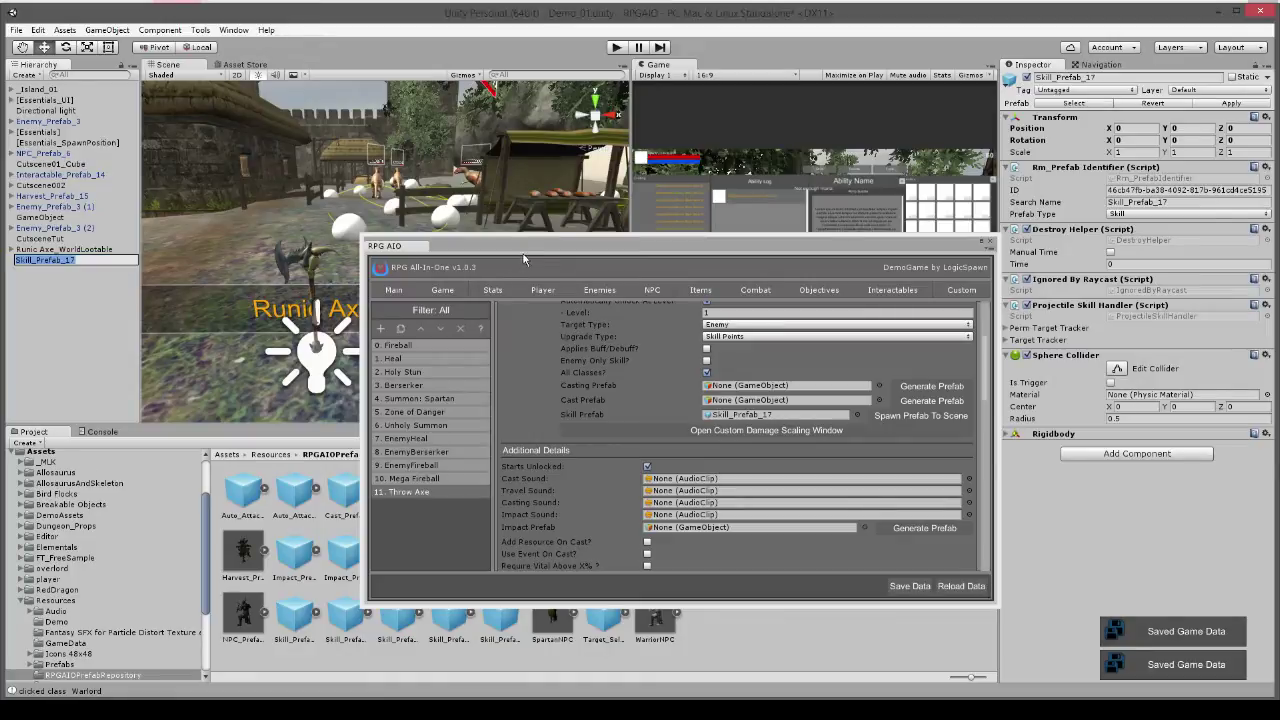
drag(521, 255, 751, 422)
click(114, 251)
click(114, 259)
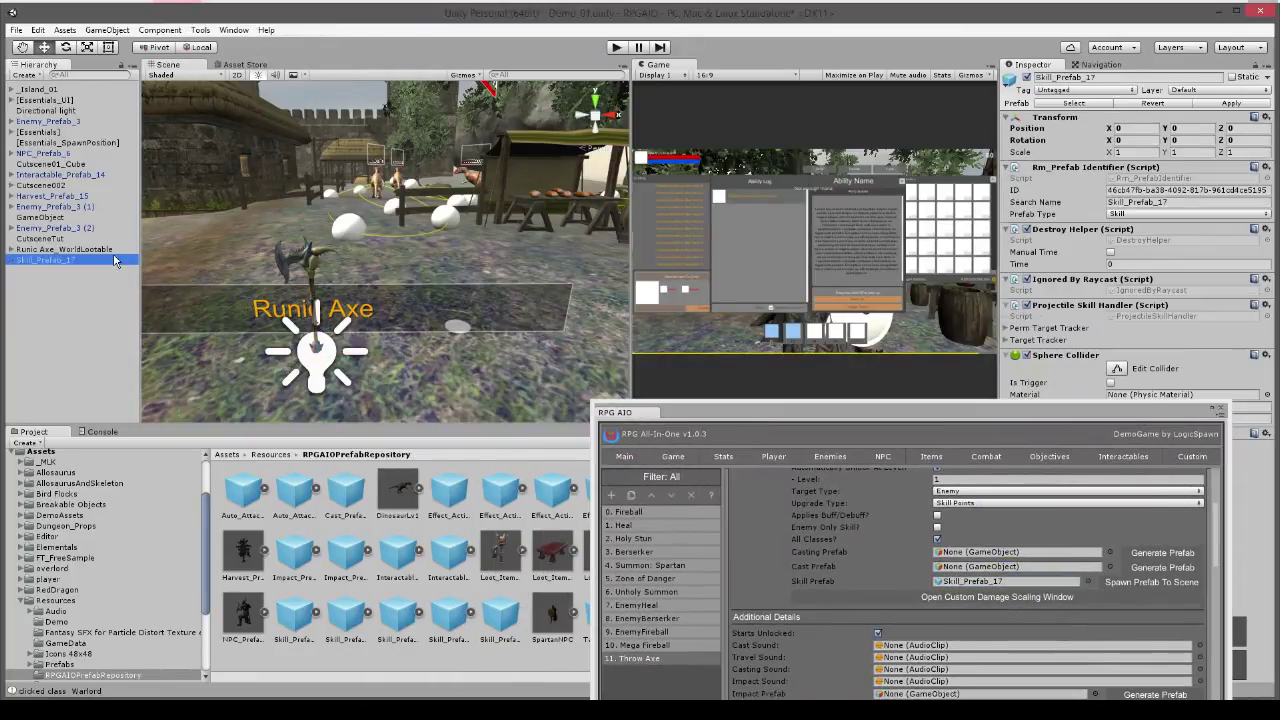
click(200, 30)
mouse_move(197, 47)
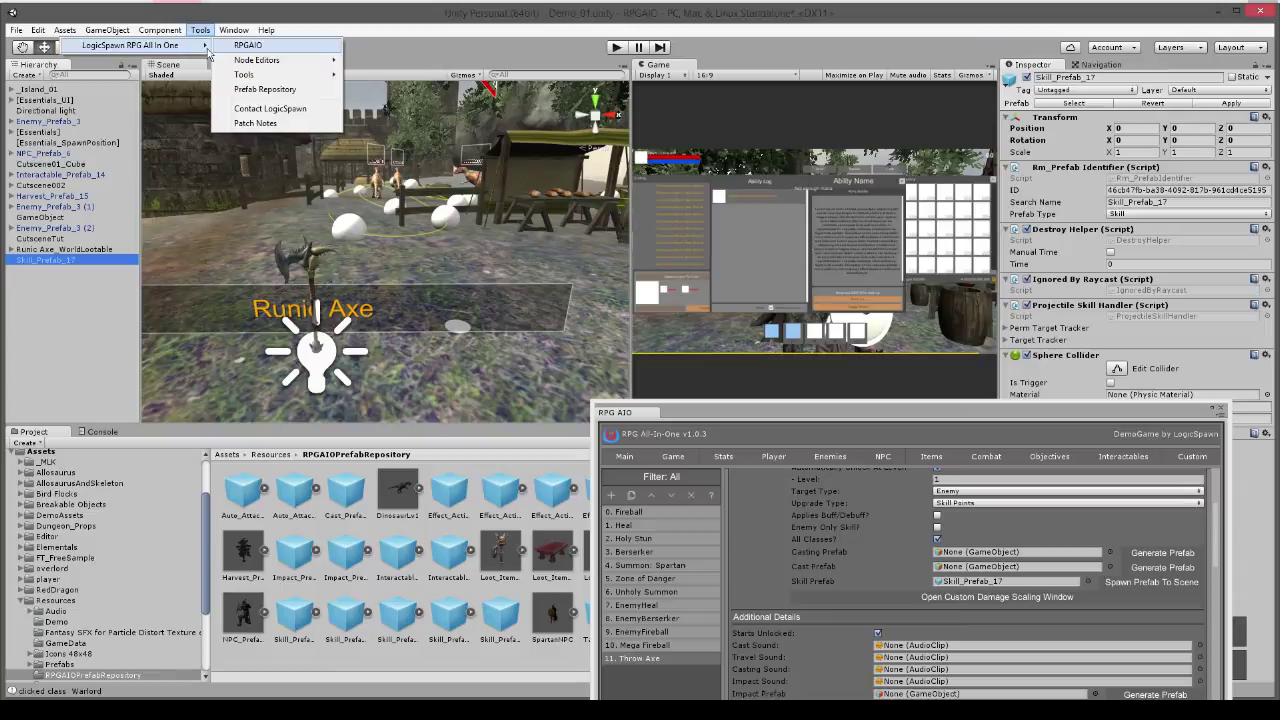
mouse_move(107, 30)
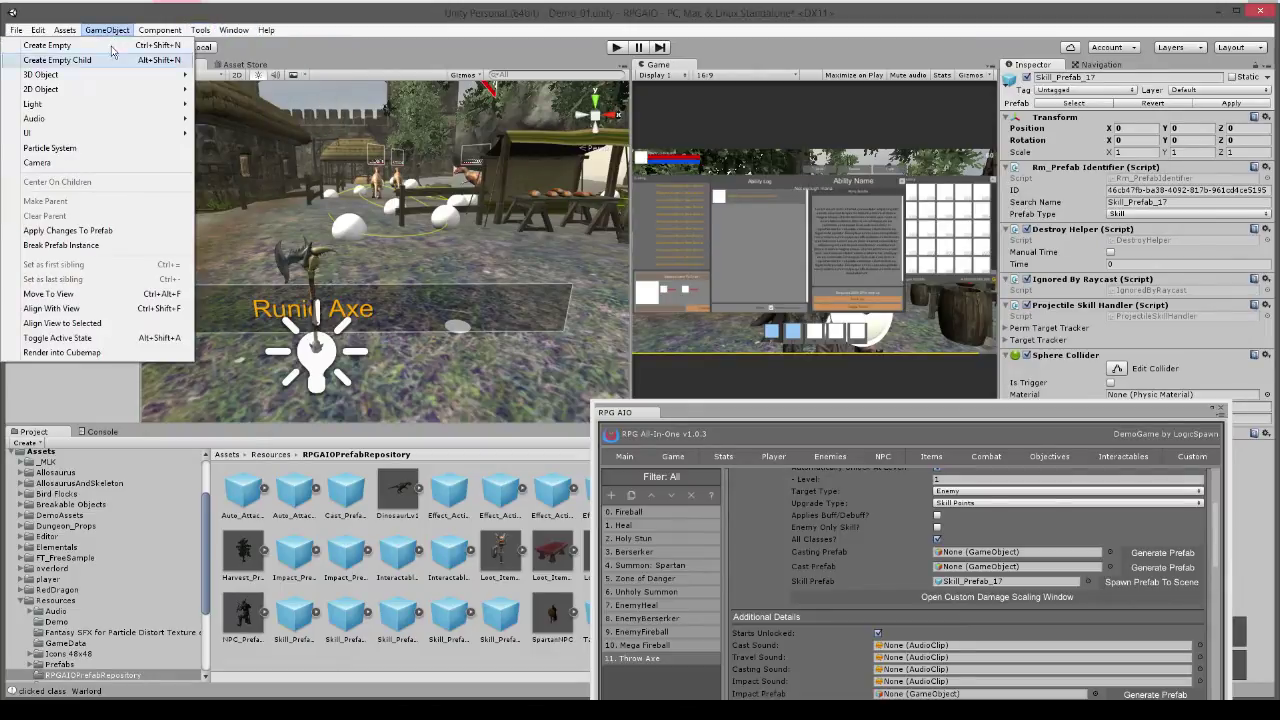
click(95, 294)
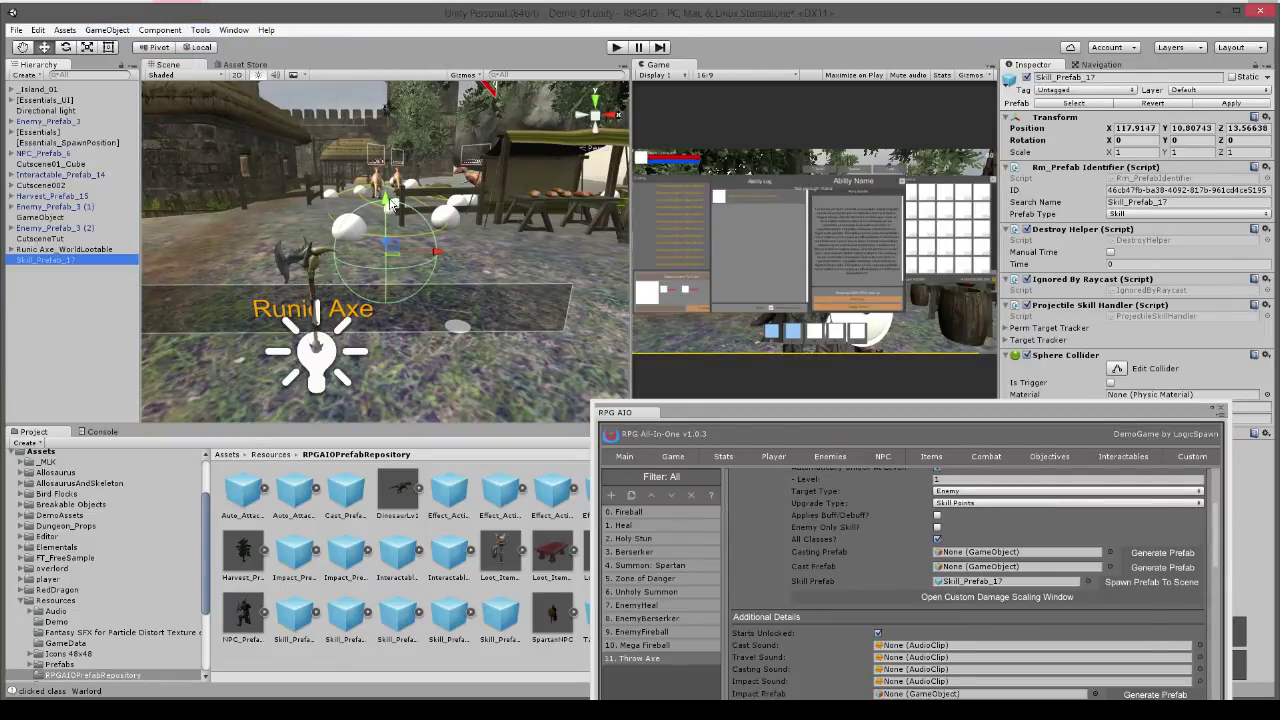
drag(390, 204, 394, 138)
Add the Runic Axe model from the Runic Axe Model folder as a child of Skill_Prefab_17
right_drag(456, 183, 325, 200)
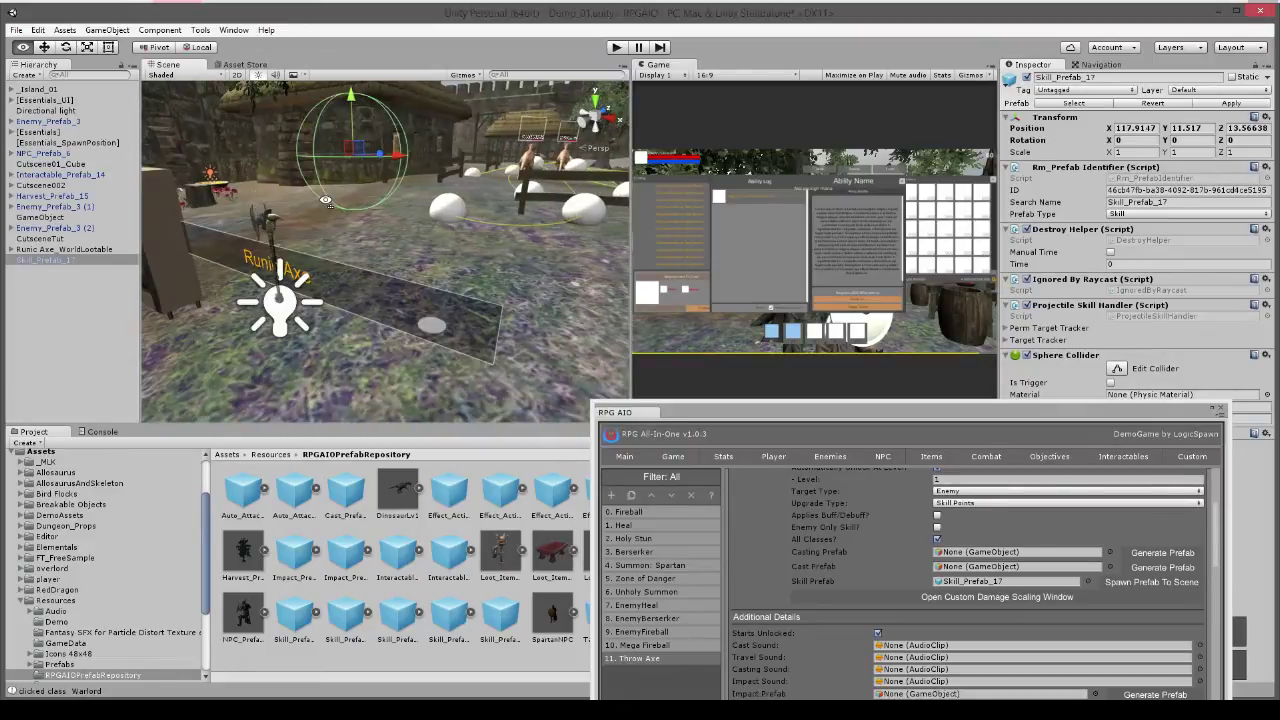
mouse_move(325, 200)
alt+mouse_down()
mouse_move(360, 188)
mouse_move(317, 224)
alt+mouse_up()
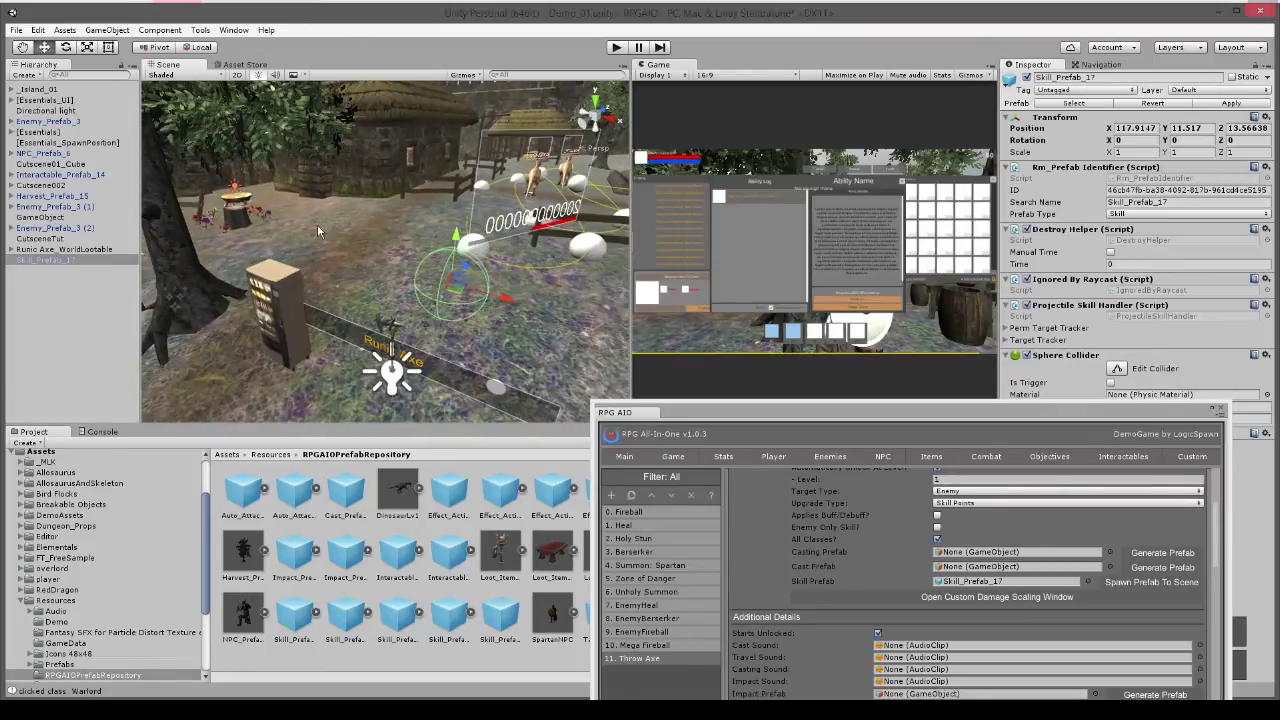
click(29, 600)
click(29, 621)
click(55, 632)
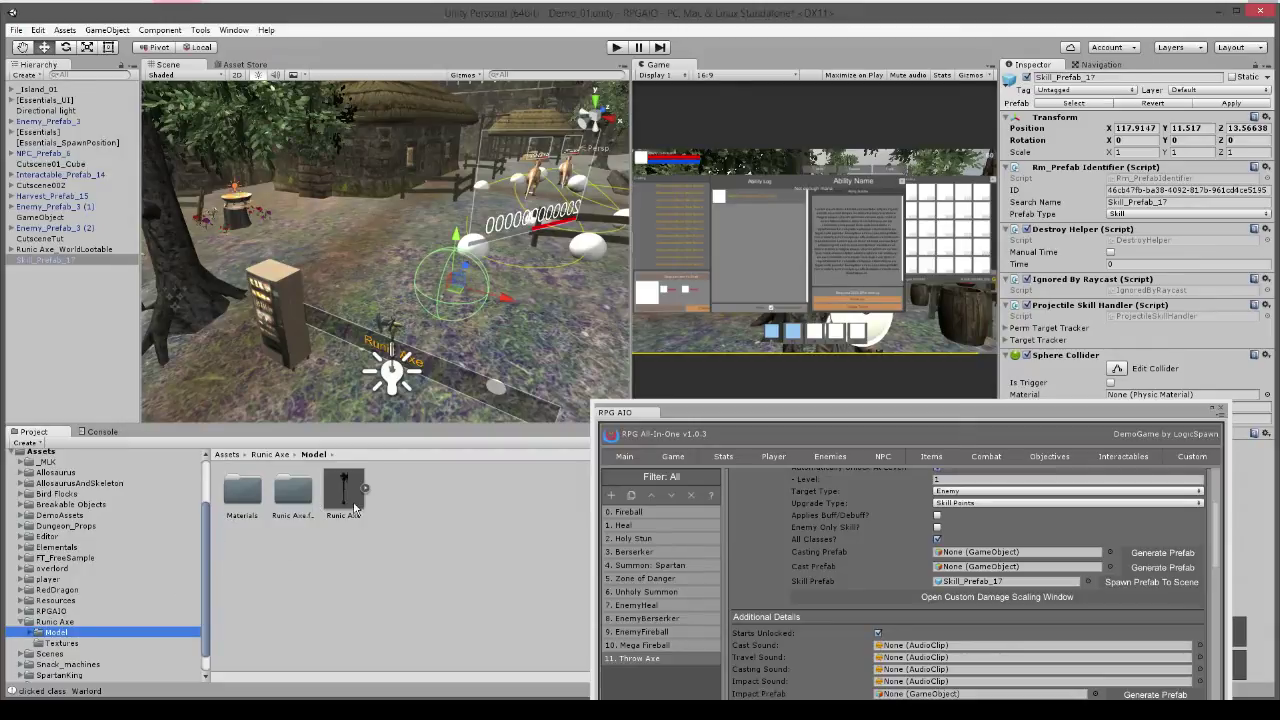
drag(350, 500, 75, 260)
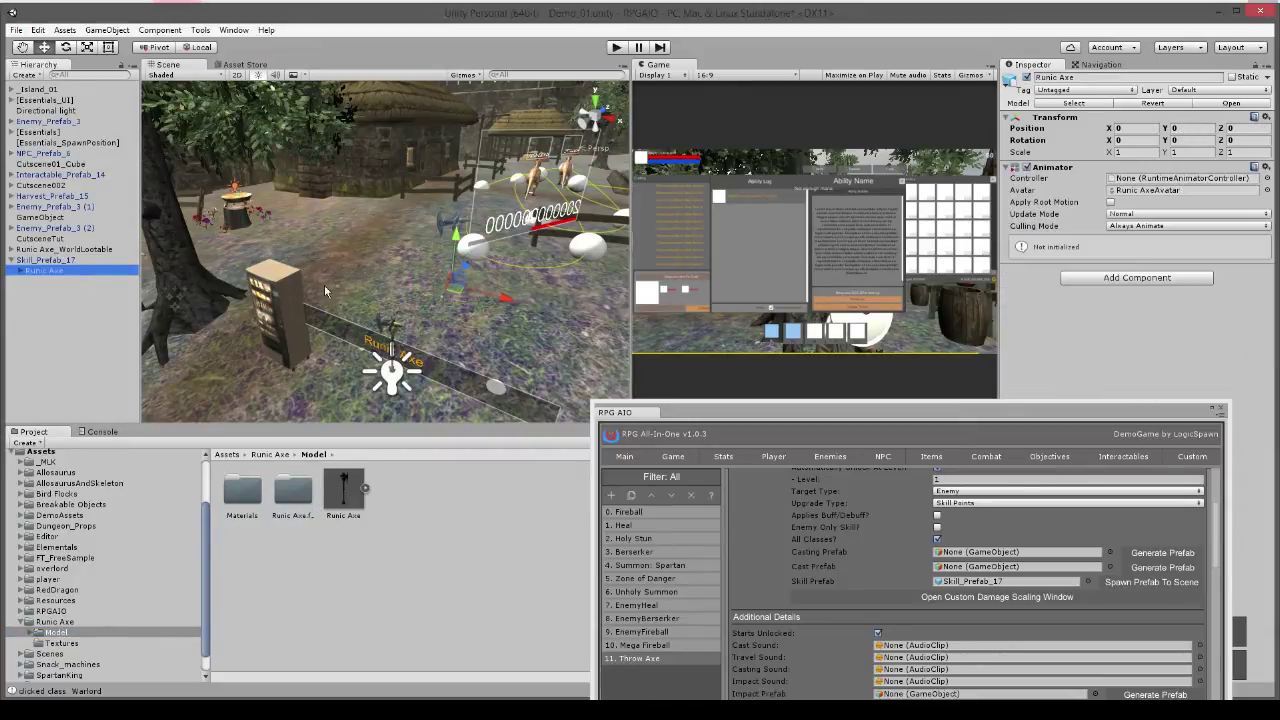
Lower the Runic Axe child inside Skill_Prefab_17 to a Y position of about -0.42
mouse_move(324, 284)
alt+mouse_down()
mouse_move(397, 274)
mouse_move(352, 255)
mouse_move(304, 275)
alt+mouse_up()
click(80, 250)
click(79, 258)
click(60, 270)
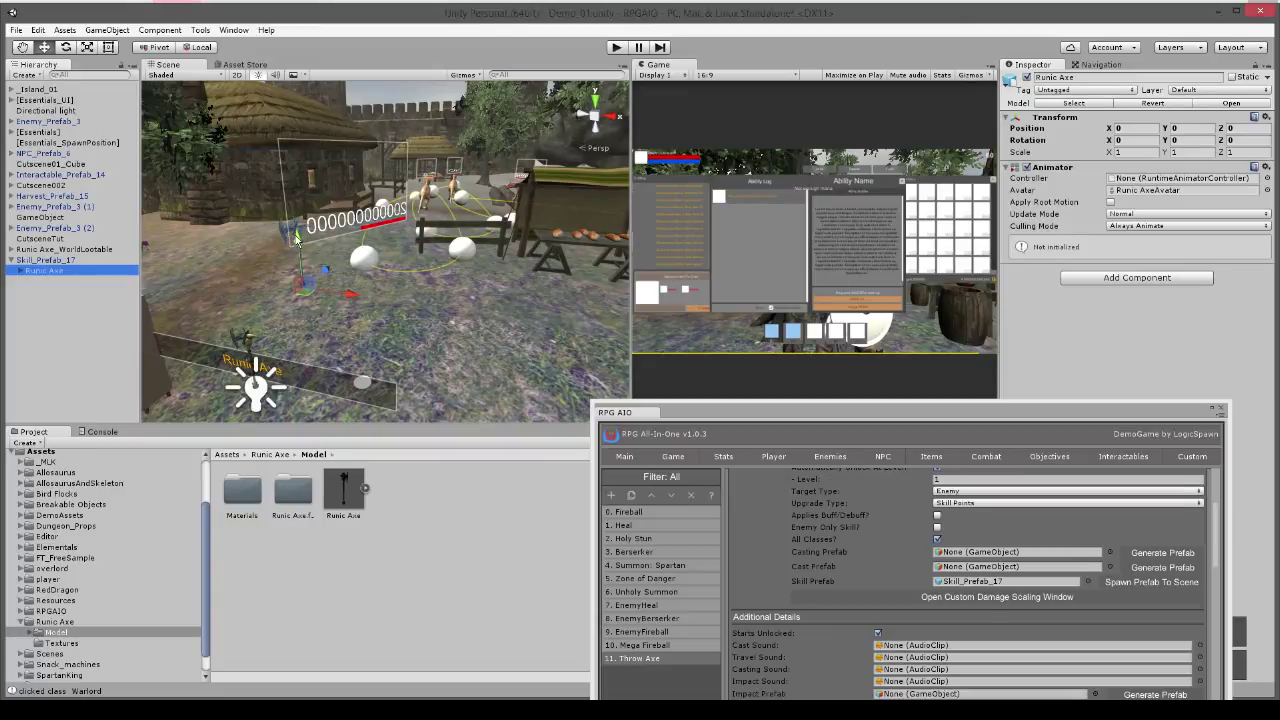
click(97, 259)
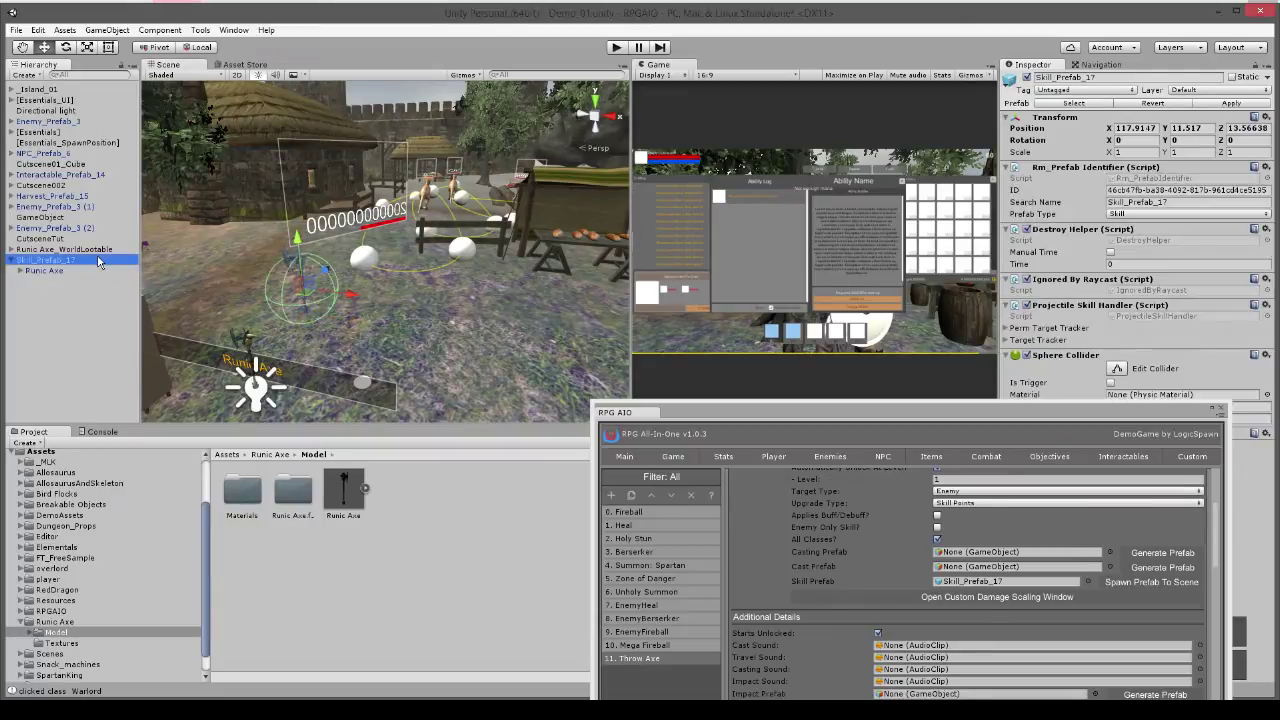
click(85, 272)
click(318, 286)
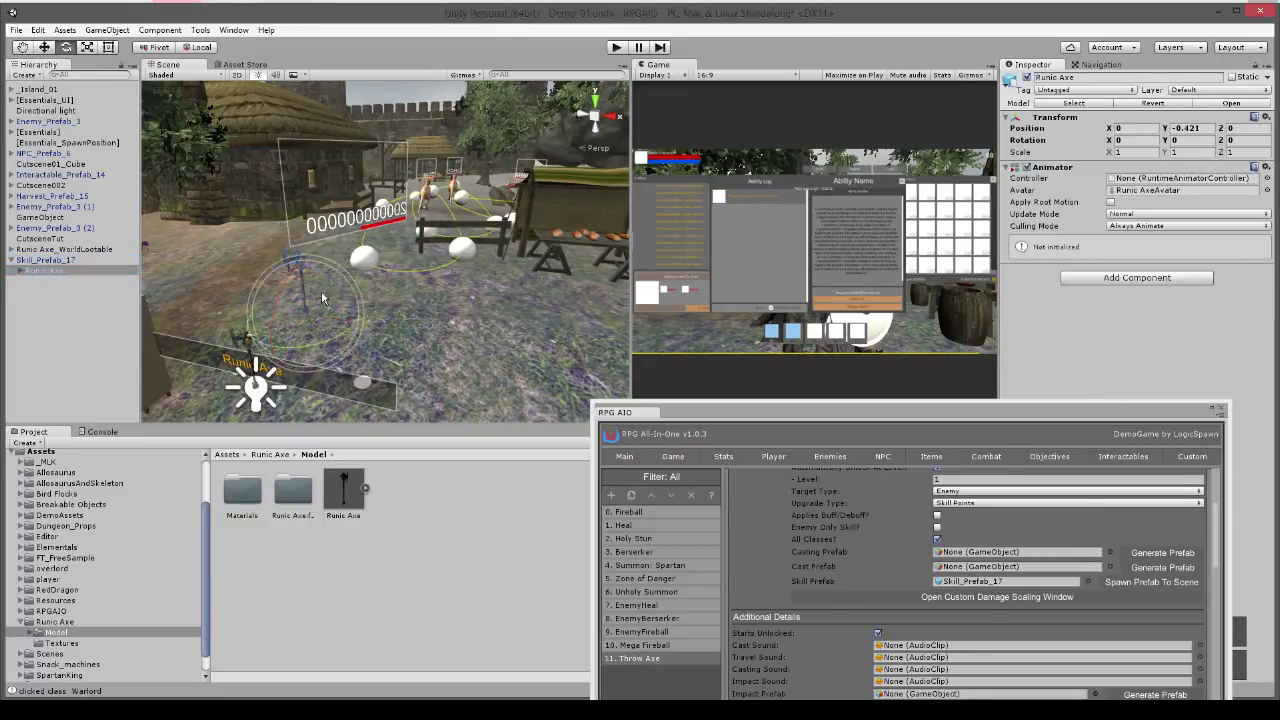
Rotate the Runic Axe child to lie horizontally, at about X -4, Y -274, Z -271 degrees
drag(308, 270, 367, 219)
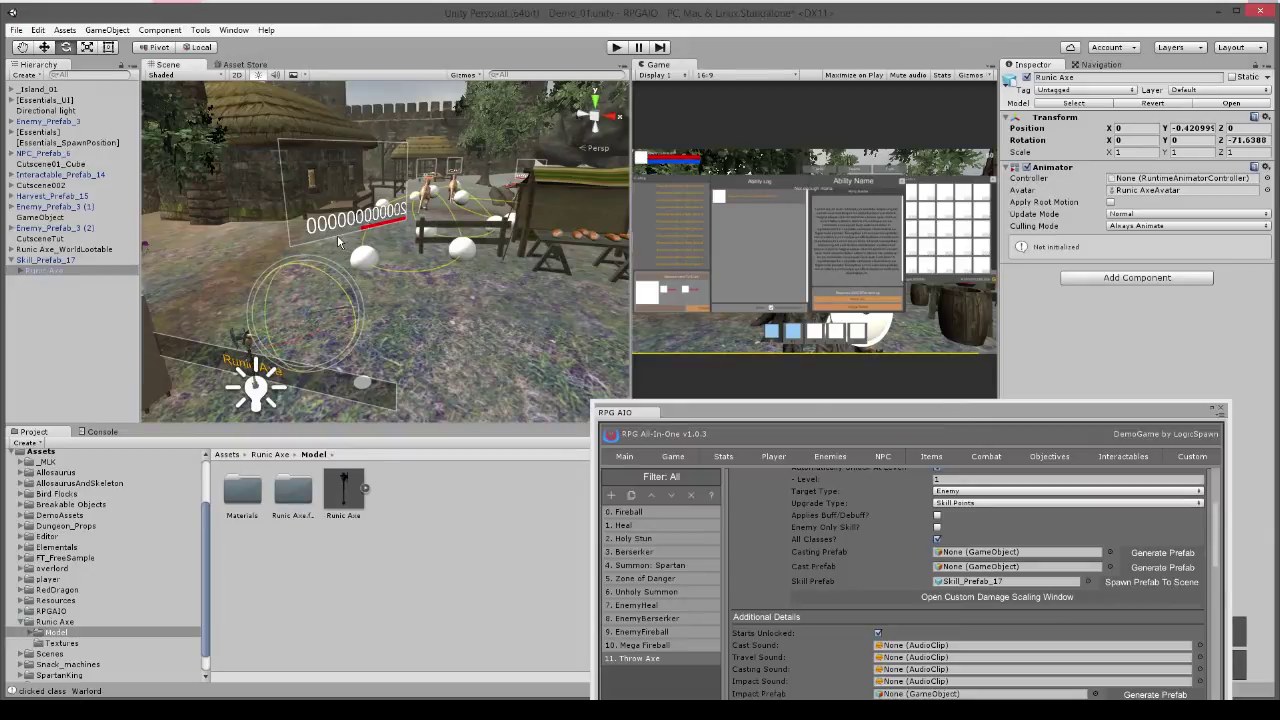
key(ctrl+z)
alt+drag(300, 283, 349, 155)
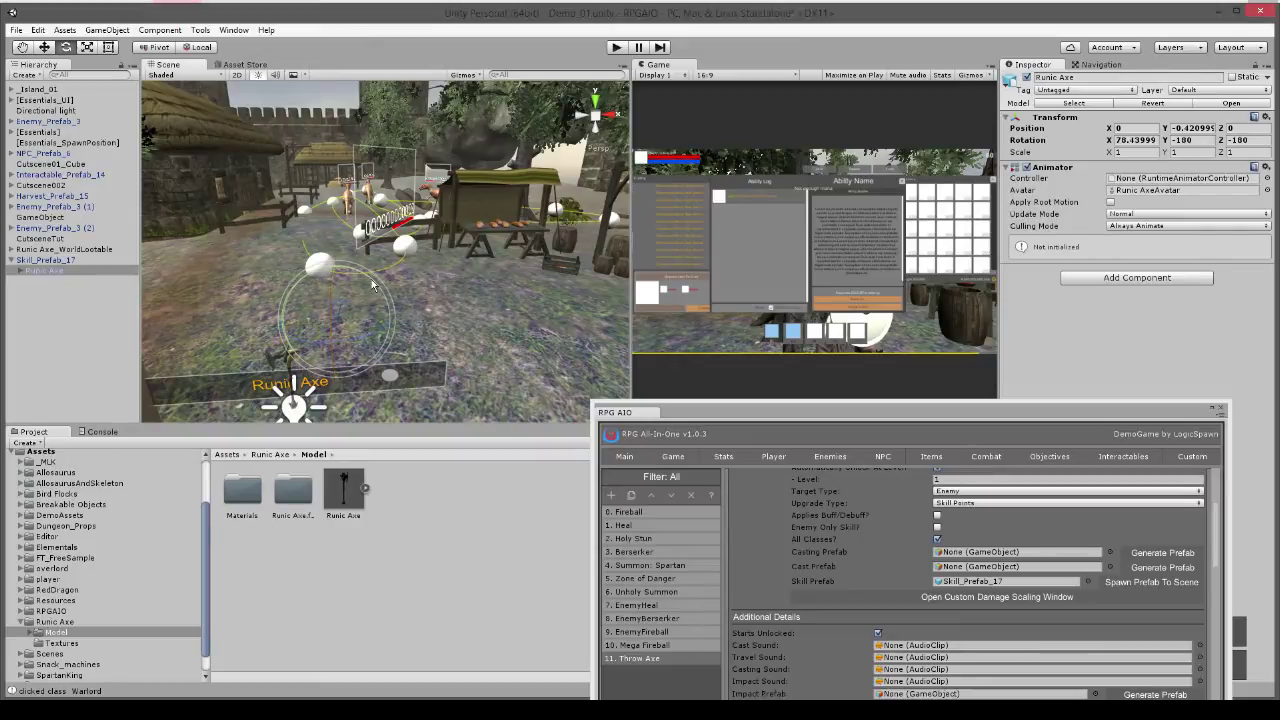
drag(371, 279, 208, 233)
click(84, 260)
alt+drag(430, 300, 84, 301)
click(44, 271)
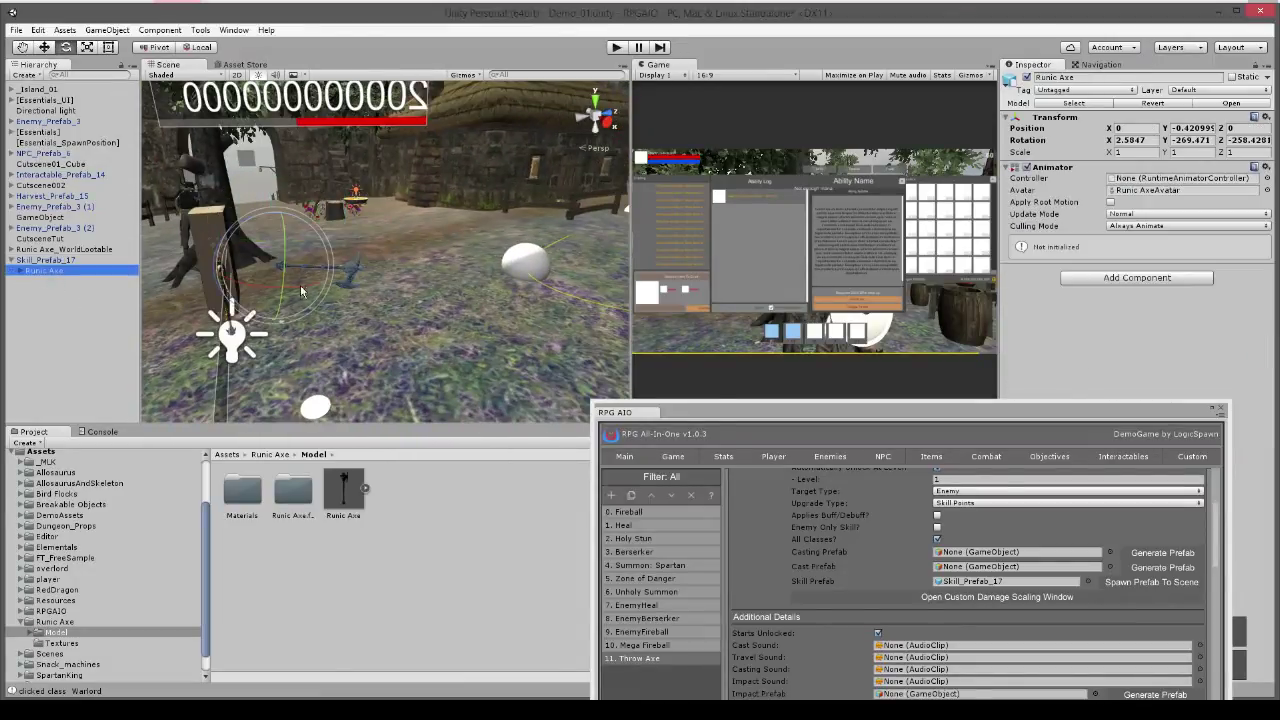
drag(328, 266, 263, 199)
Center the Runic Axe child in the prefab's sphere collider, at about X 0, Y 0.04, Z -0.5
key(w)
drag(320, 239, 269, 241)
click(96, 258)
click(92, 270)
drag(206, 194, 209, 184)
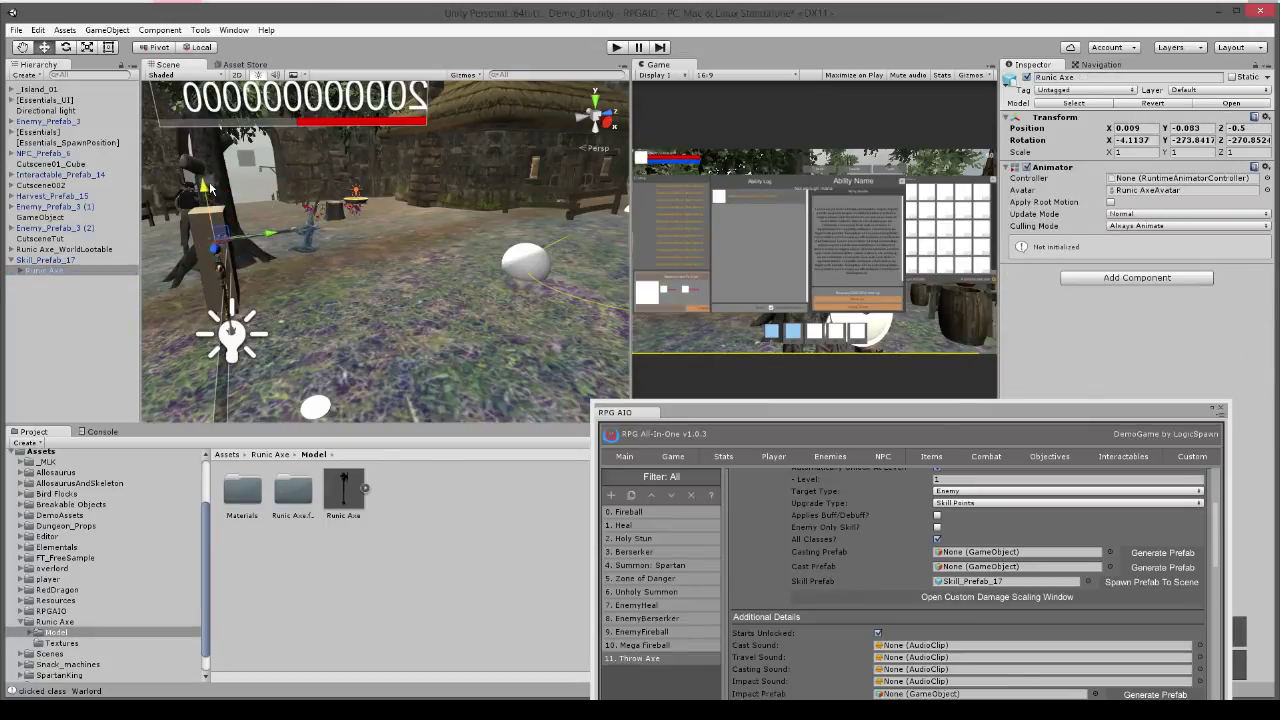
click(82, 260)
right_drag(291, 285, 305, 287)
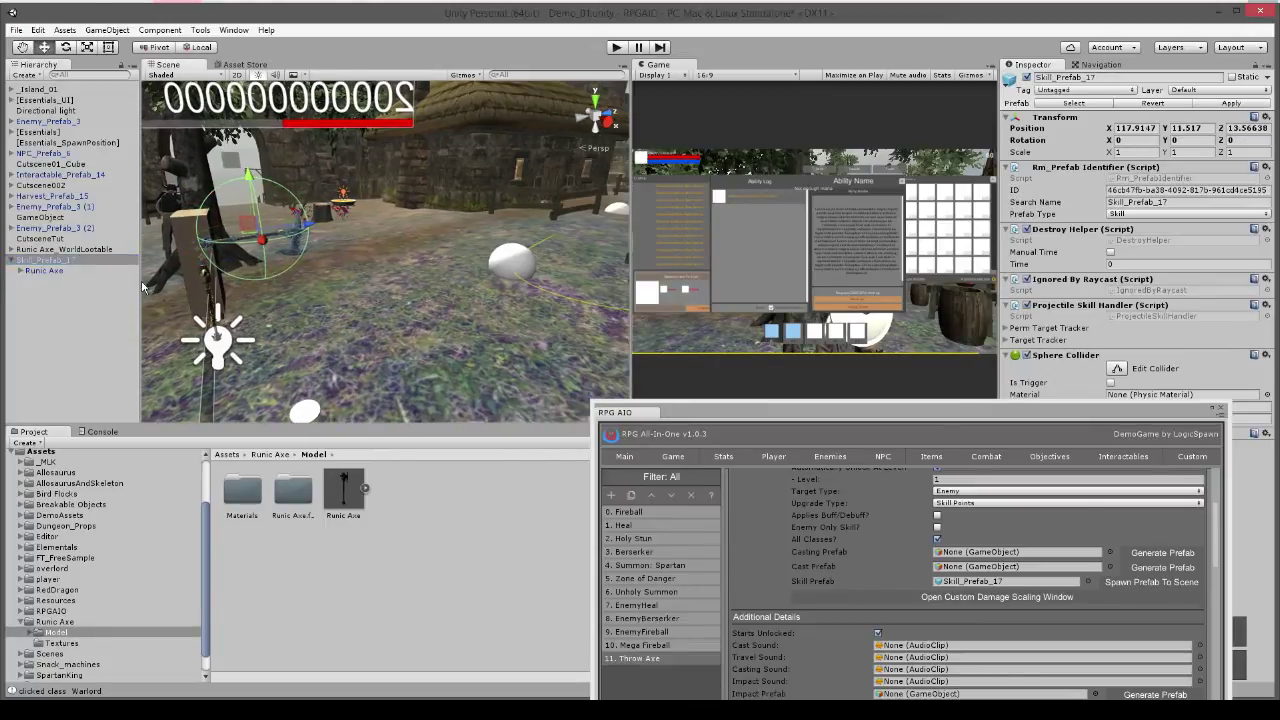
click(91, 271)
drag(187, 200, 188, 187)
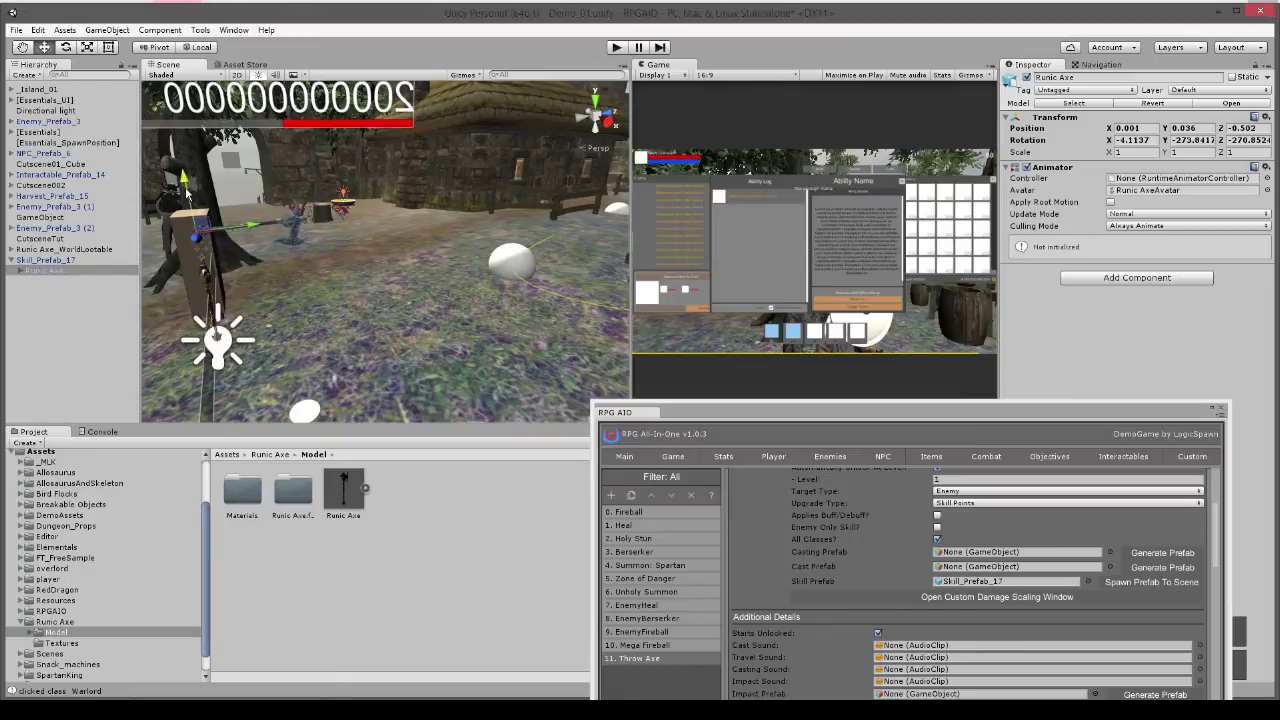
click(131, 261)
drag(302, 230, 285, 250)
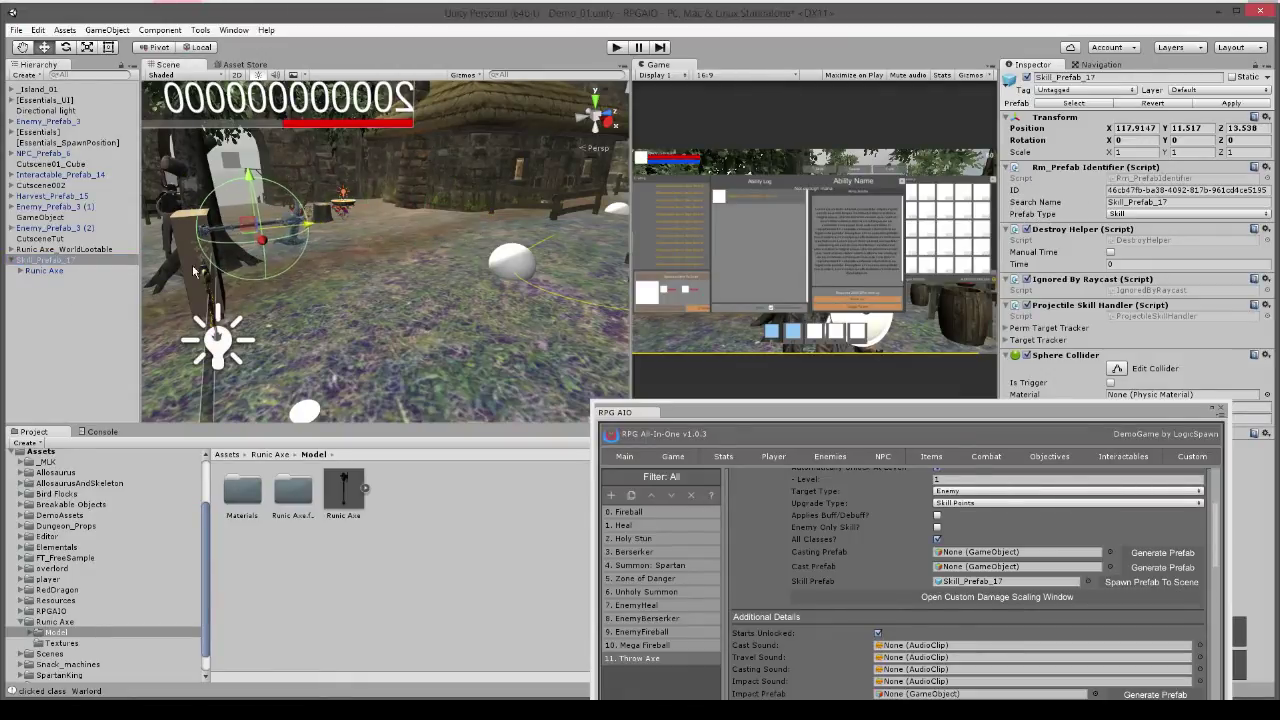
Delete the Skill_Prefab_17 instance from the scene and bring the Throw Axe skill settings back into view
double_click(88, 261)
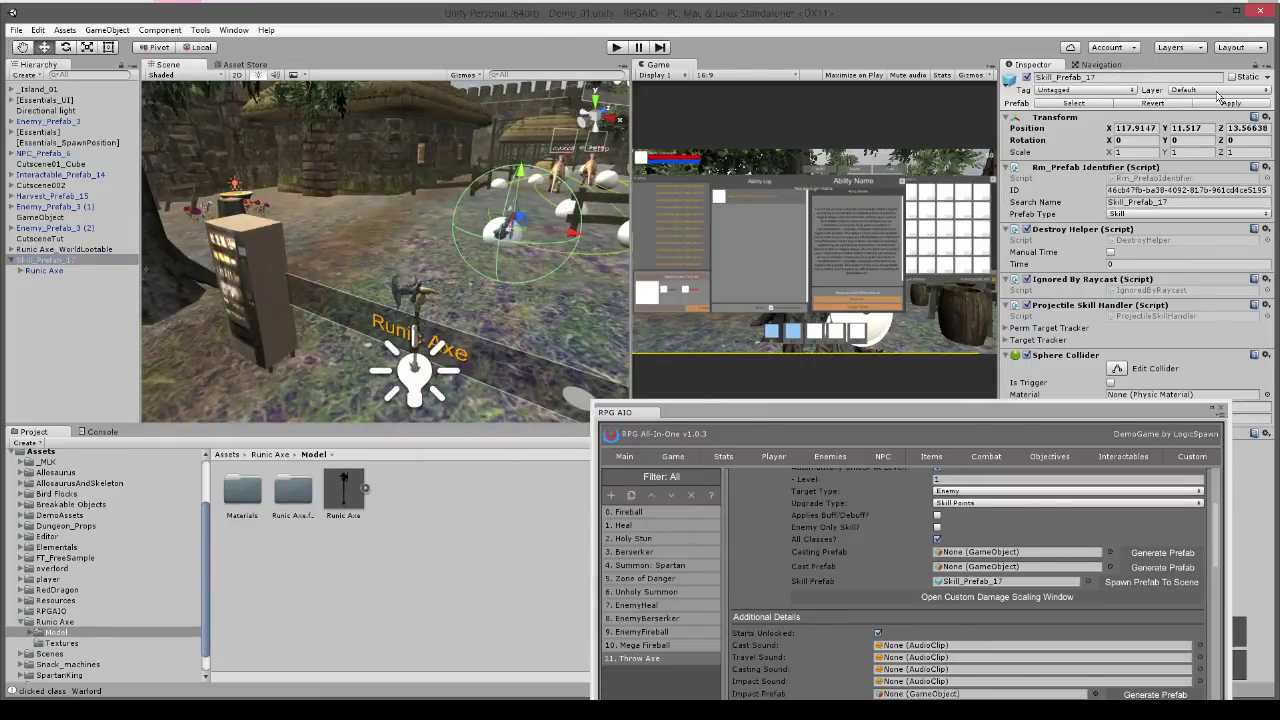
click(86, 261)
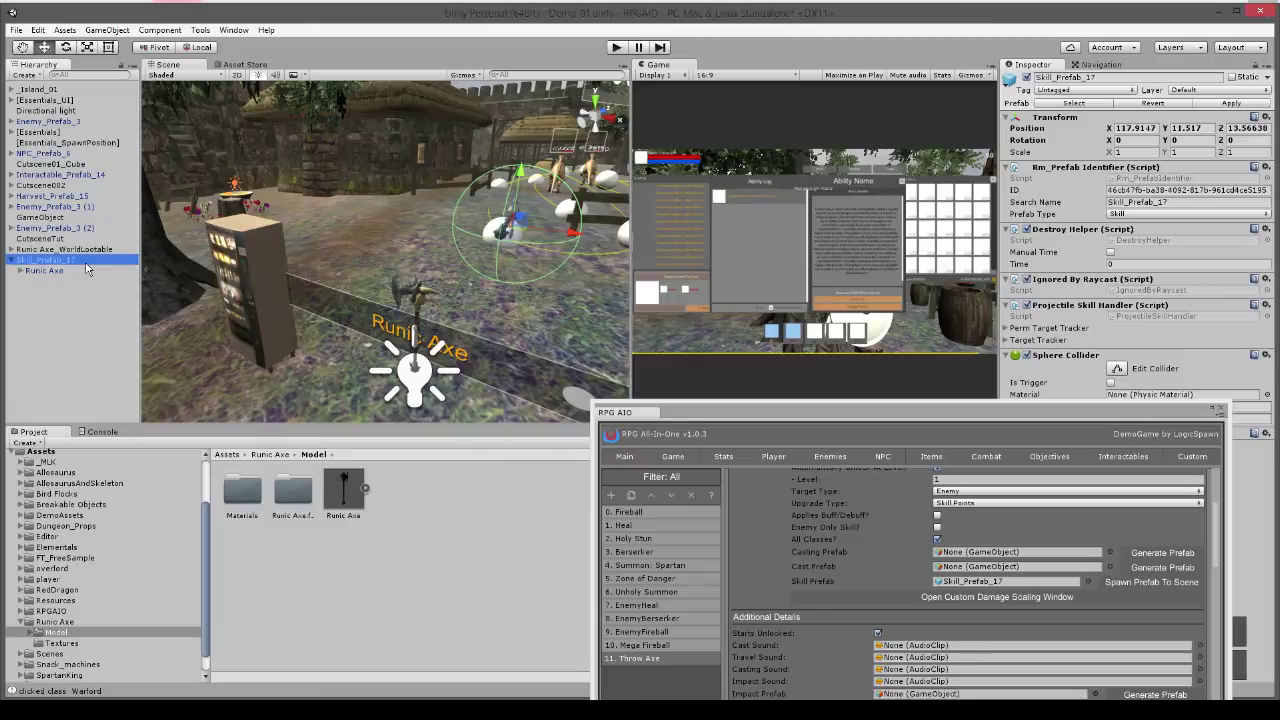
key(Delete)
drag(982, 410, 740, 210)
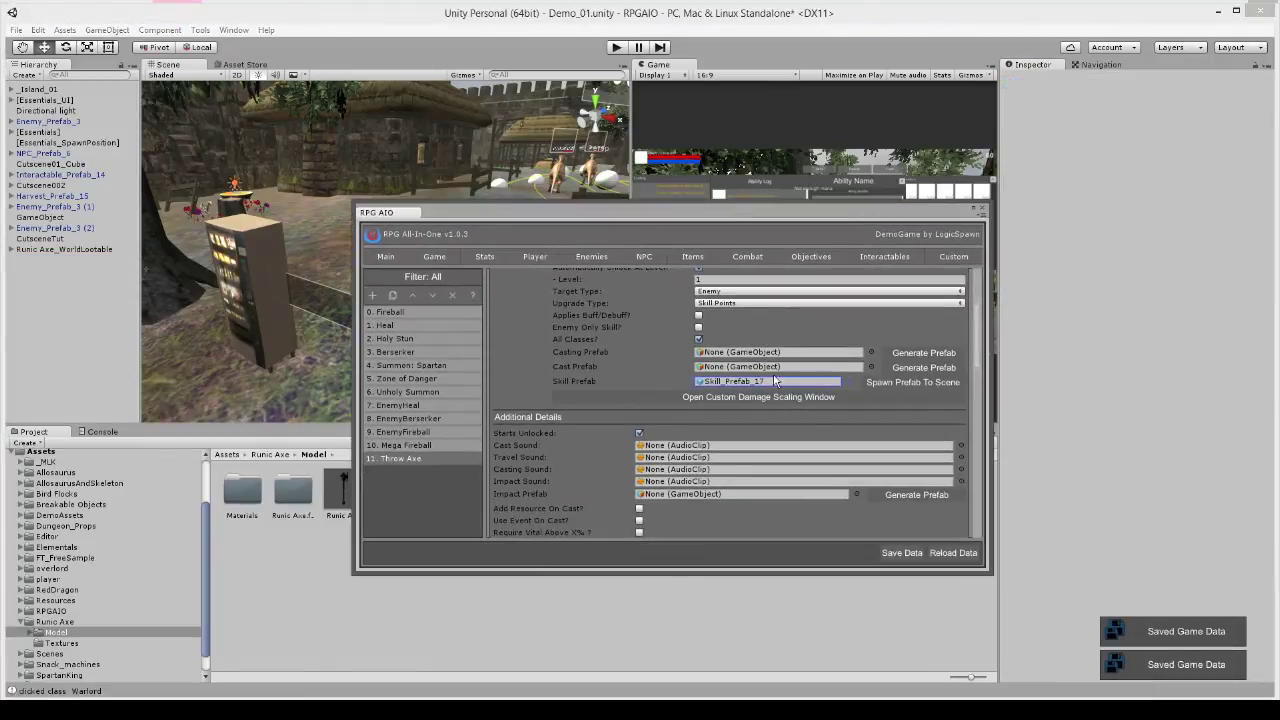
scroll(750, 390, down, 7)
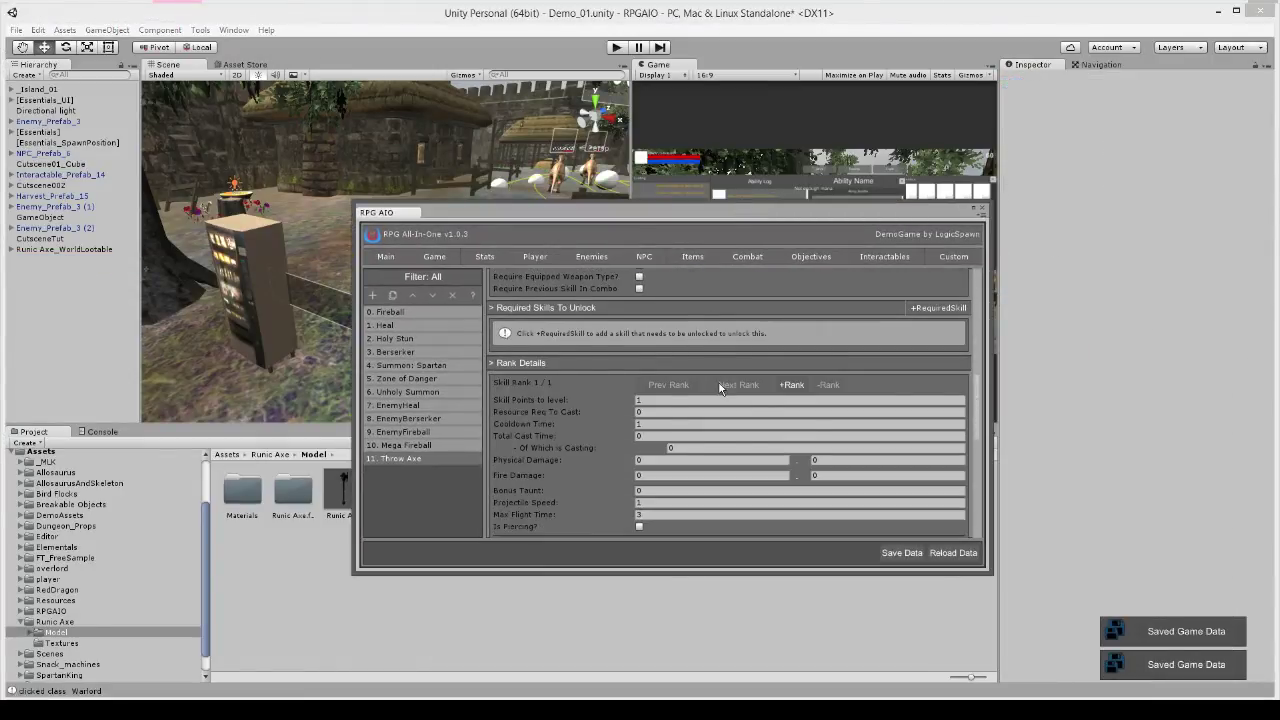
scroll(720, 388, down, 2)
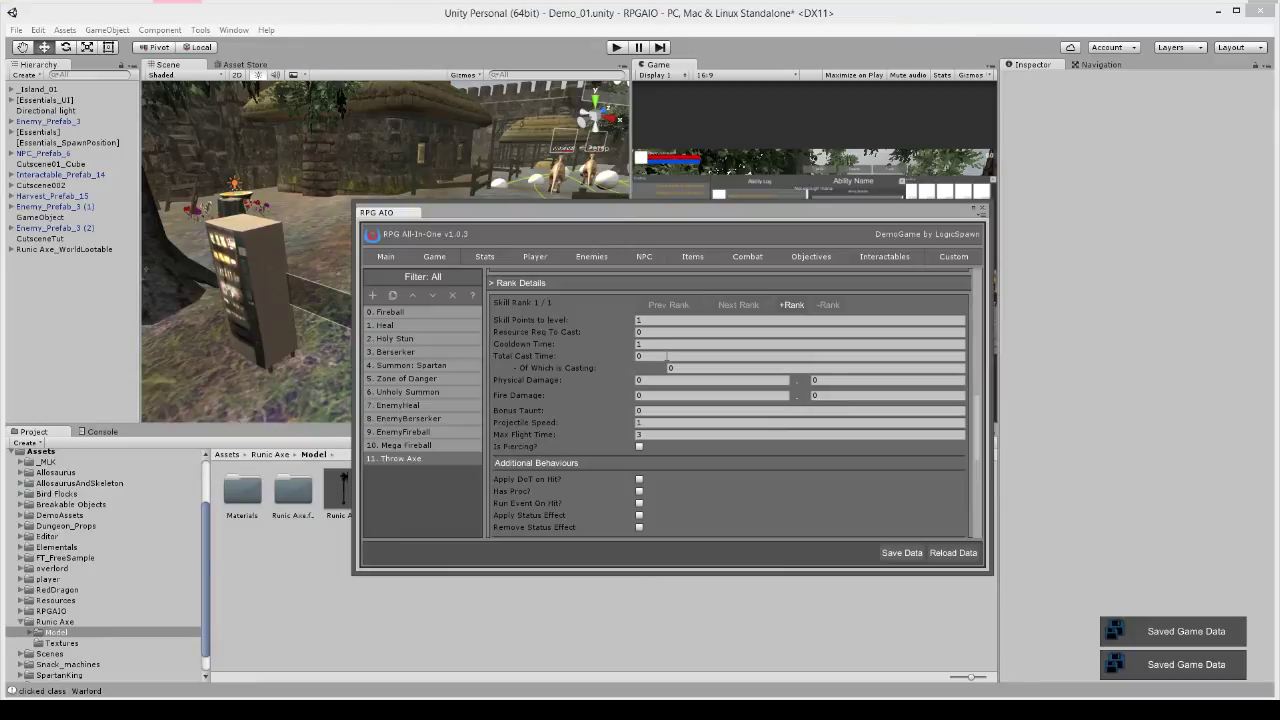
text(1)
click(696, 368)
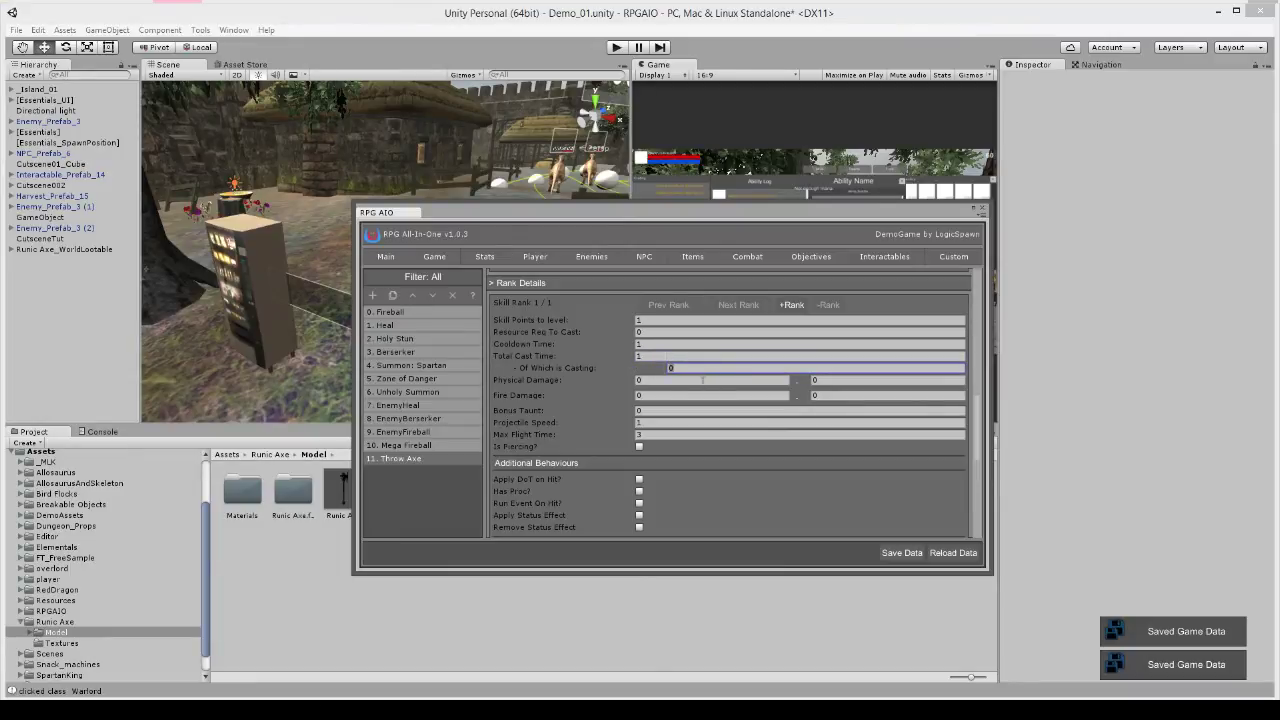
key(shift+Tab)
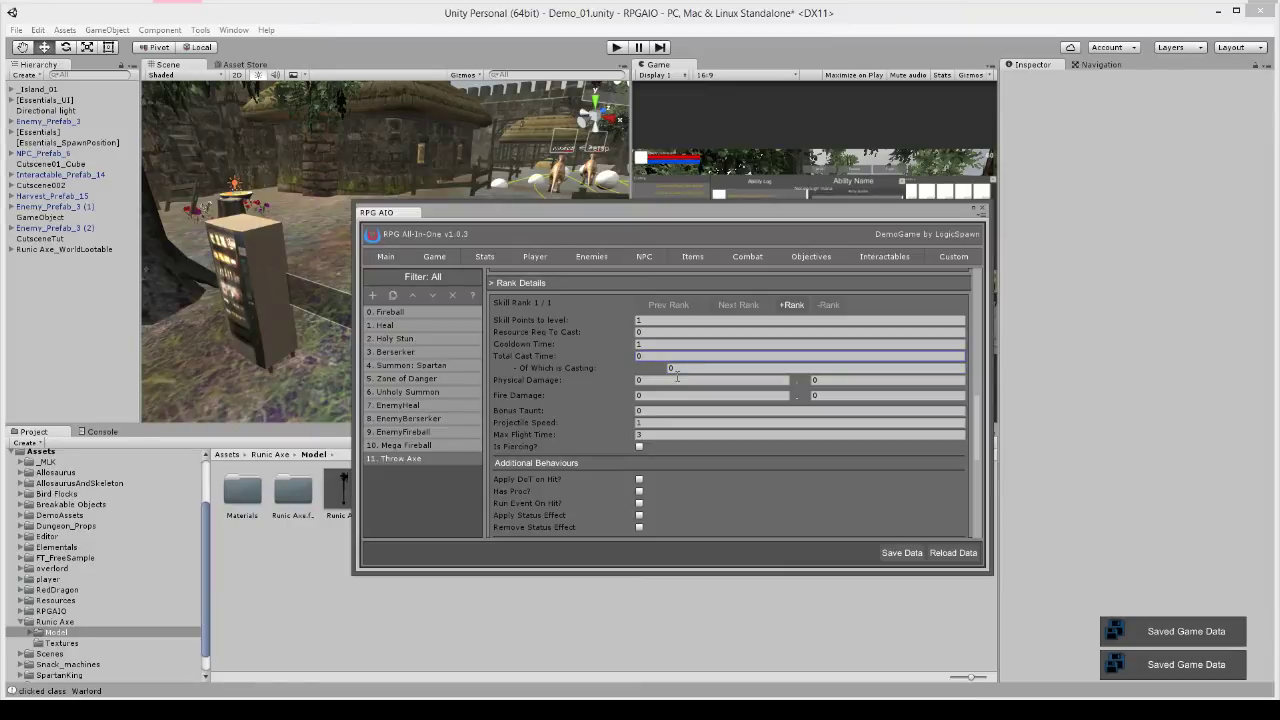
Set the skill rank's cooldown to 2, physical damage to 2–10, fire damage to 5–20, projectile speed to 10 and max flight time to 5
scroll(665, 382, up, 1)
click(657, 384)
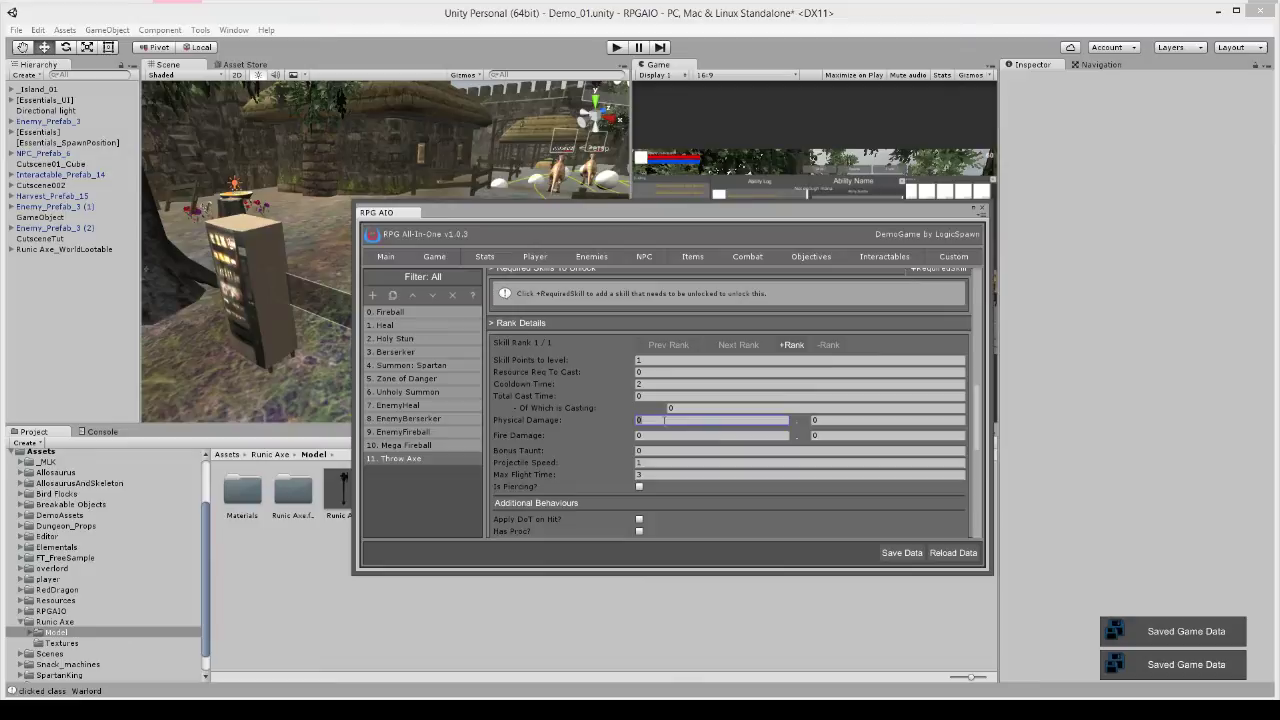
click(856, 437)
scroll(621, 465, down, 2)
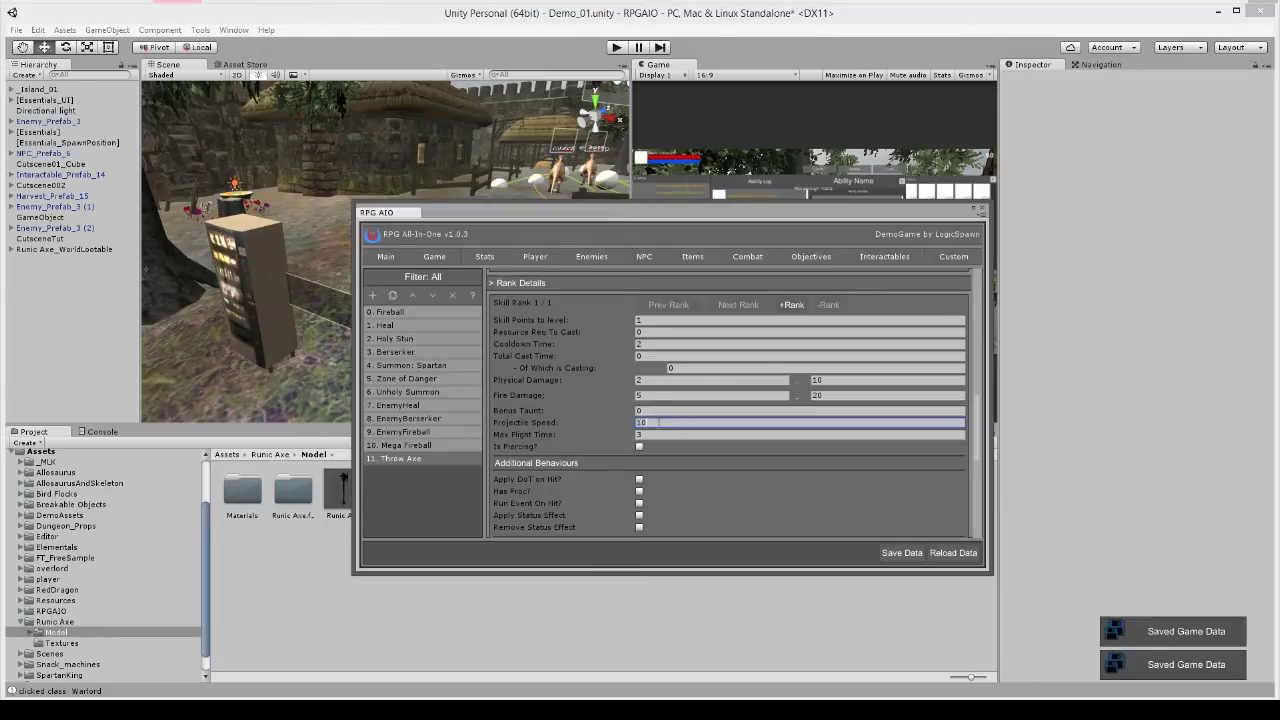
scroll(690, 417, down, 4)
click(684, 355)
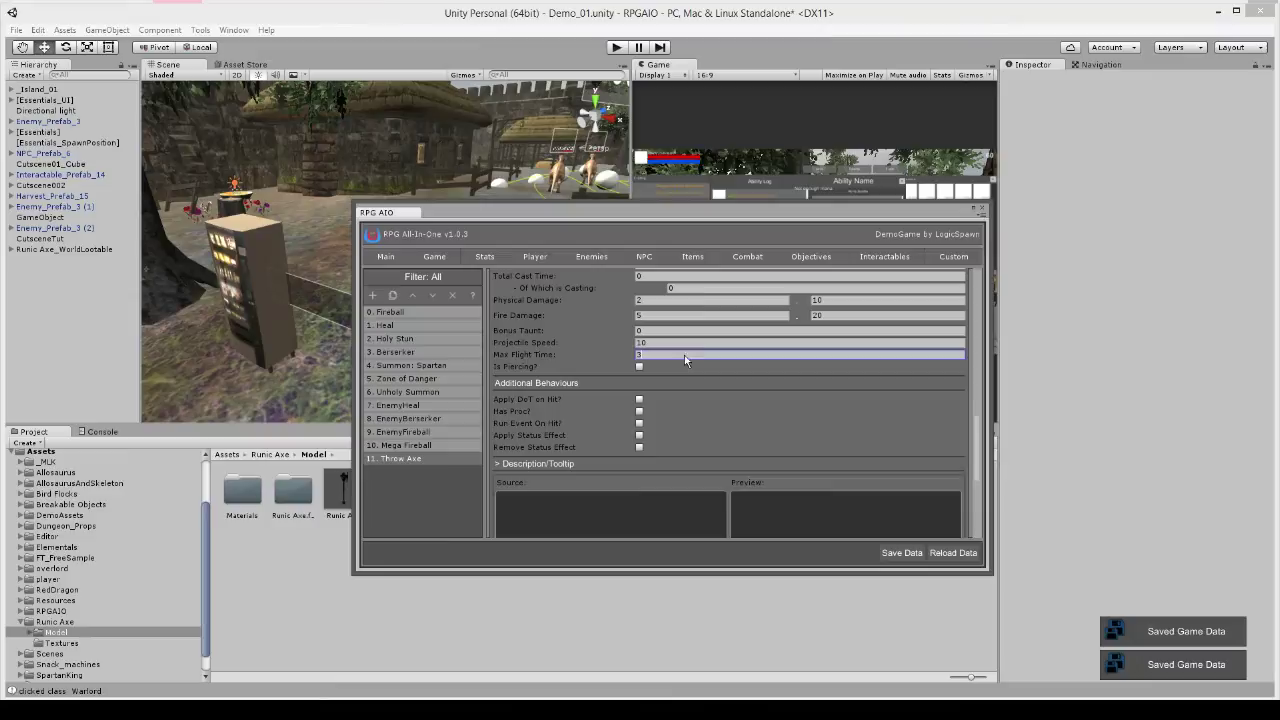
Add the skill description "Throw a clone of your runic axe" and set the Warlord cast animation to Attack2
scroll(690, 388, down, 4)
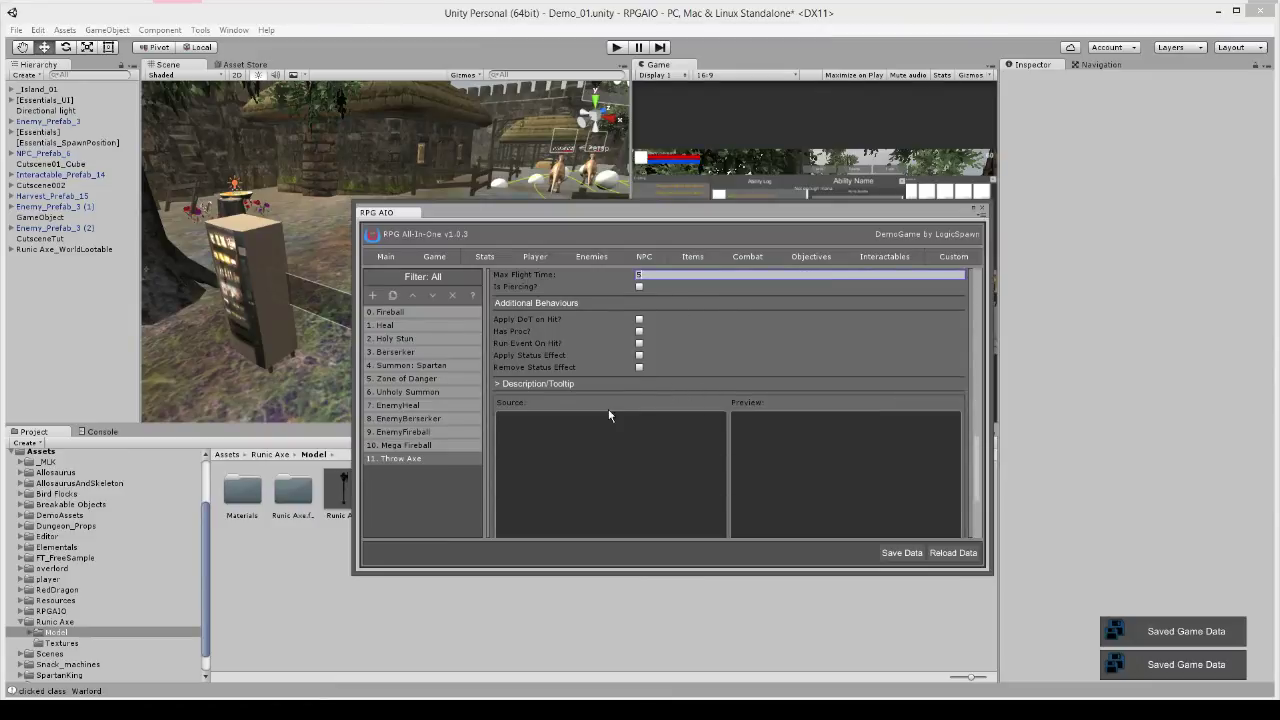
scroll(617, 349, down, 2)
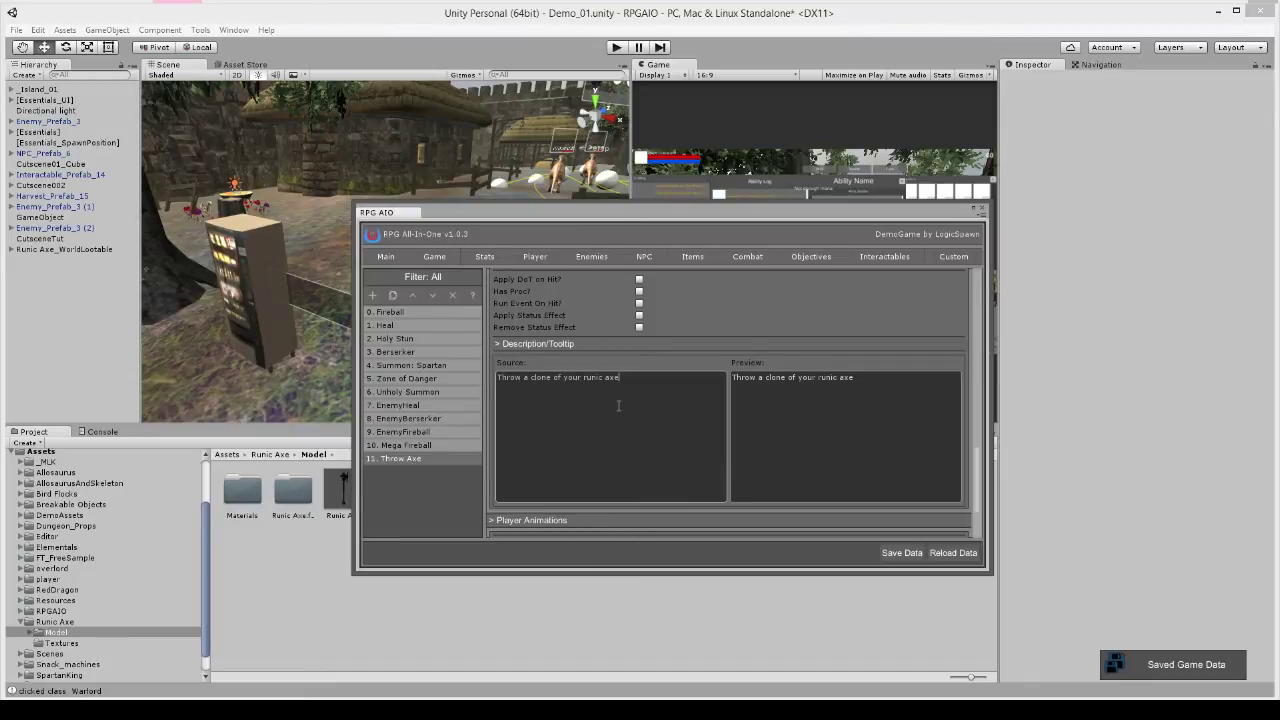
scroll(618, 405, down, 4)
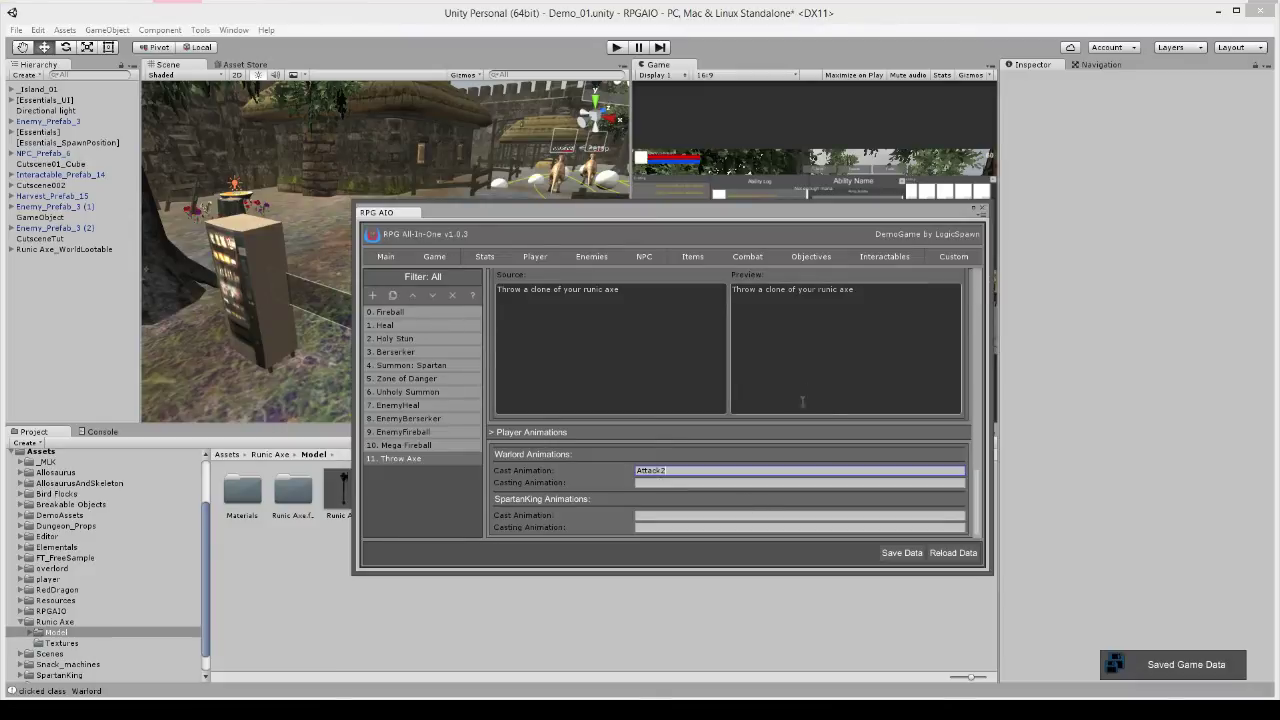
Make the Throw Axe skill require an equipped weapon of type Runic
drag(979, 499, 983, 364)
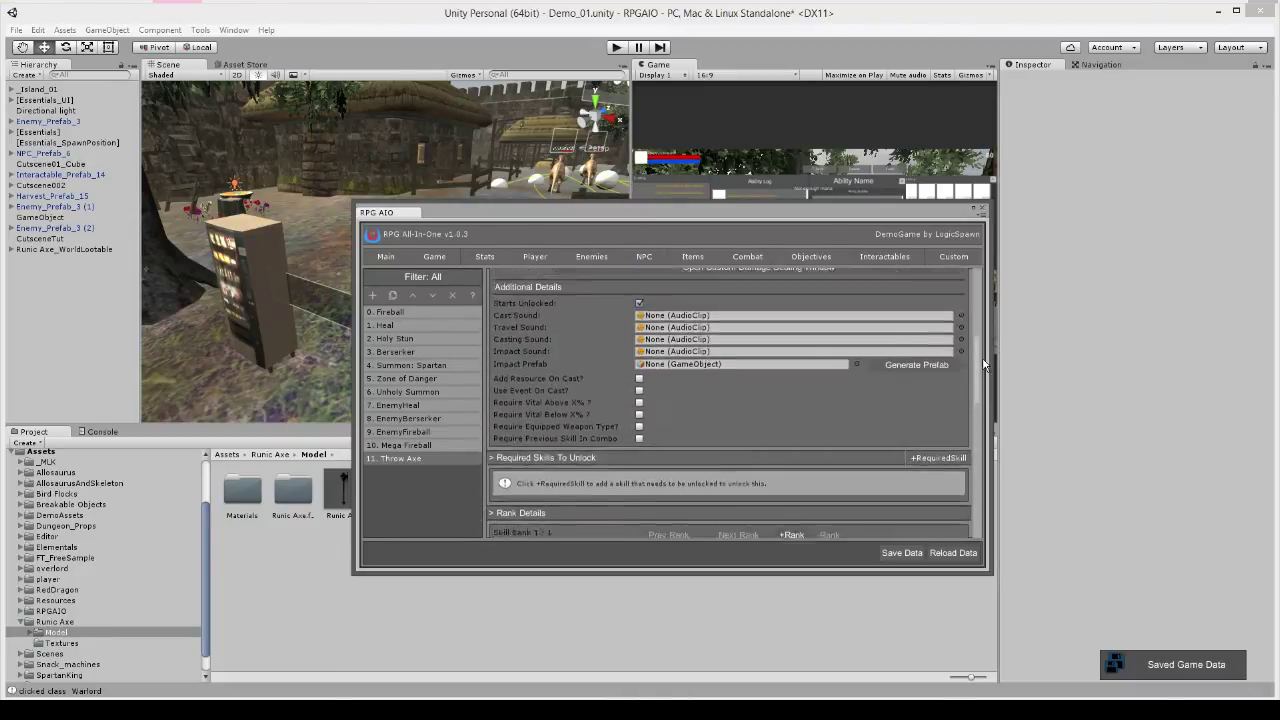
scroll(686, 448, up, 3)
click(639, 474)
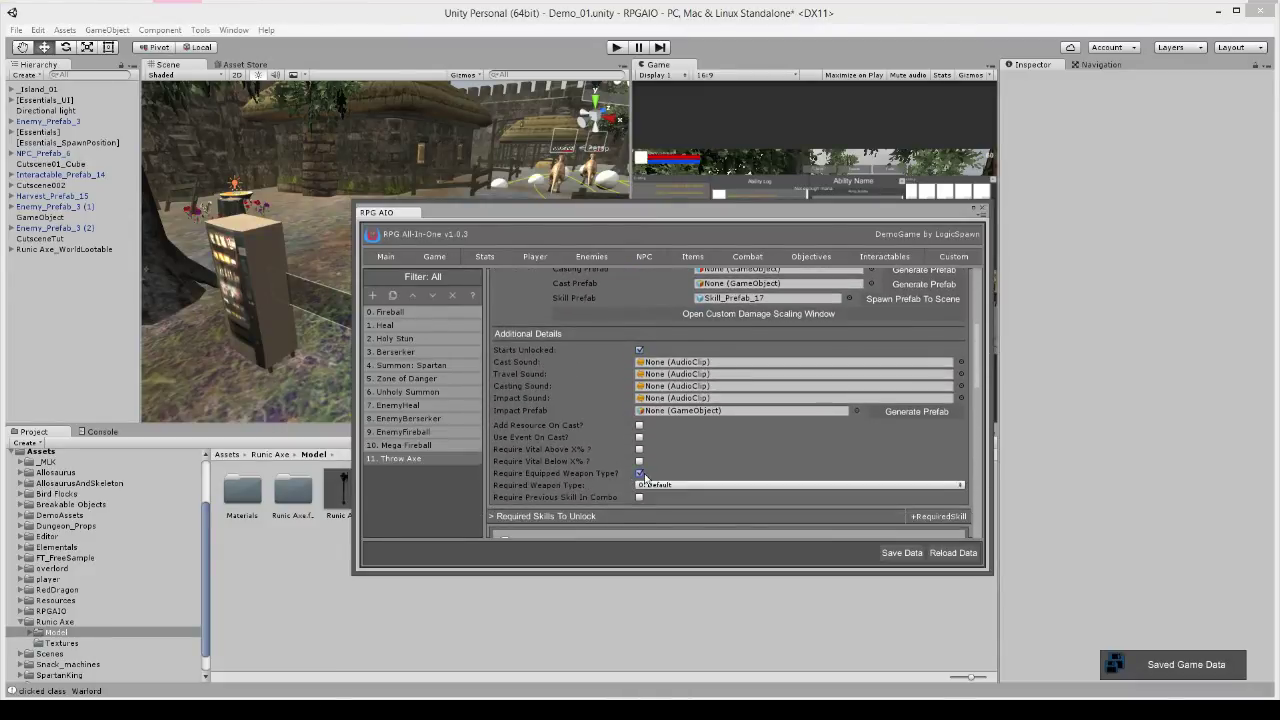
click(670, 485)
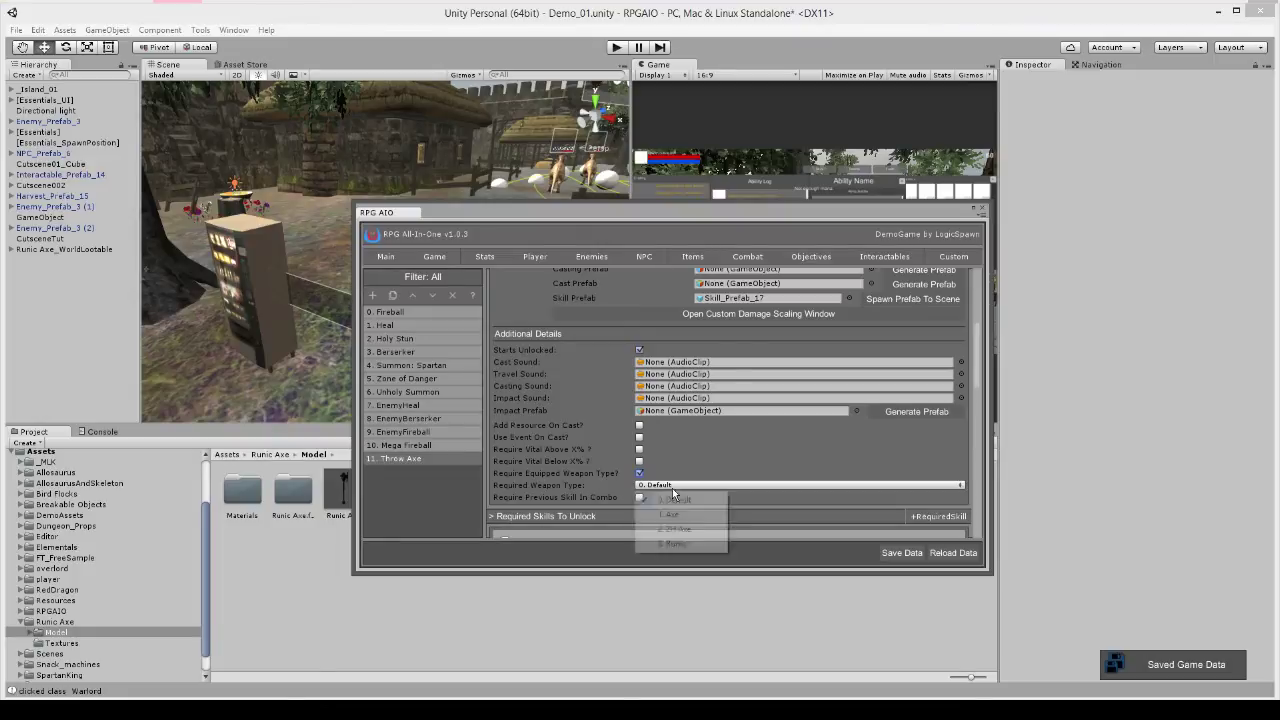
click(675, 544)
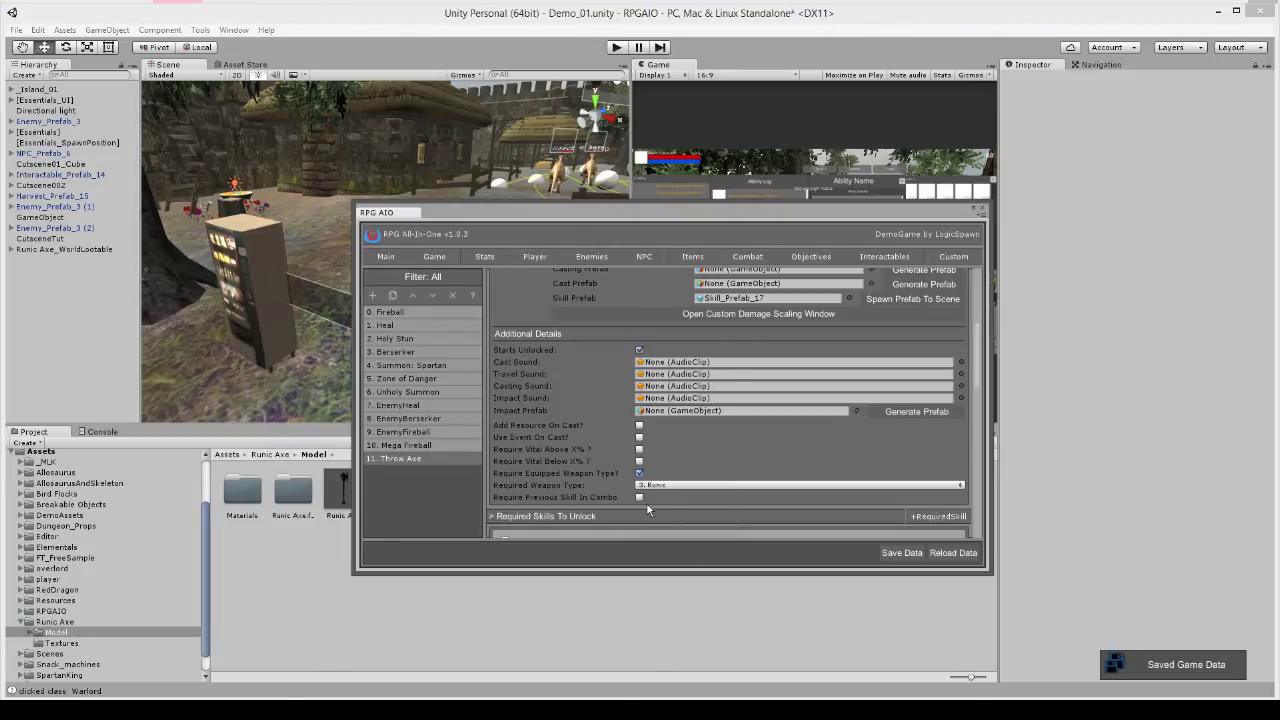
Set the skill rank's resource required to cast to 10
scroll(733, 474, up, 1)
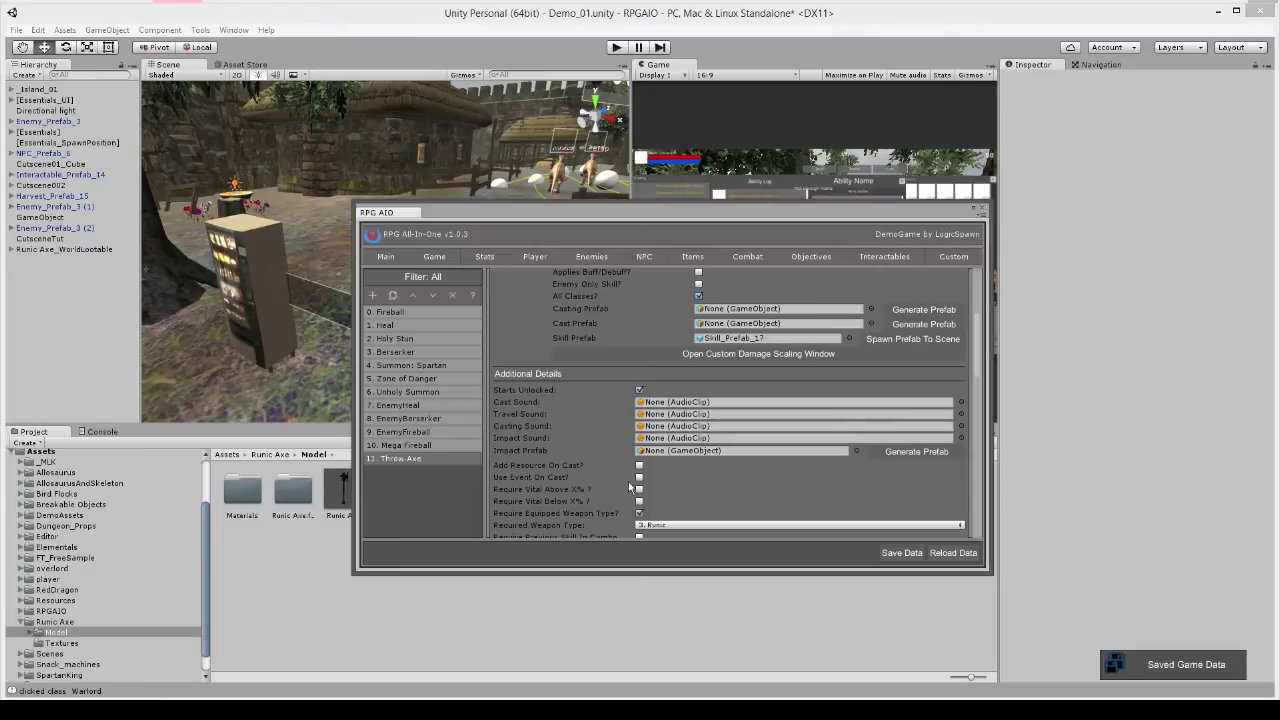
scroll(630, 487, down, 5)
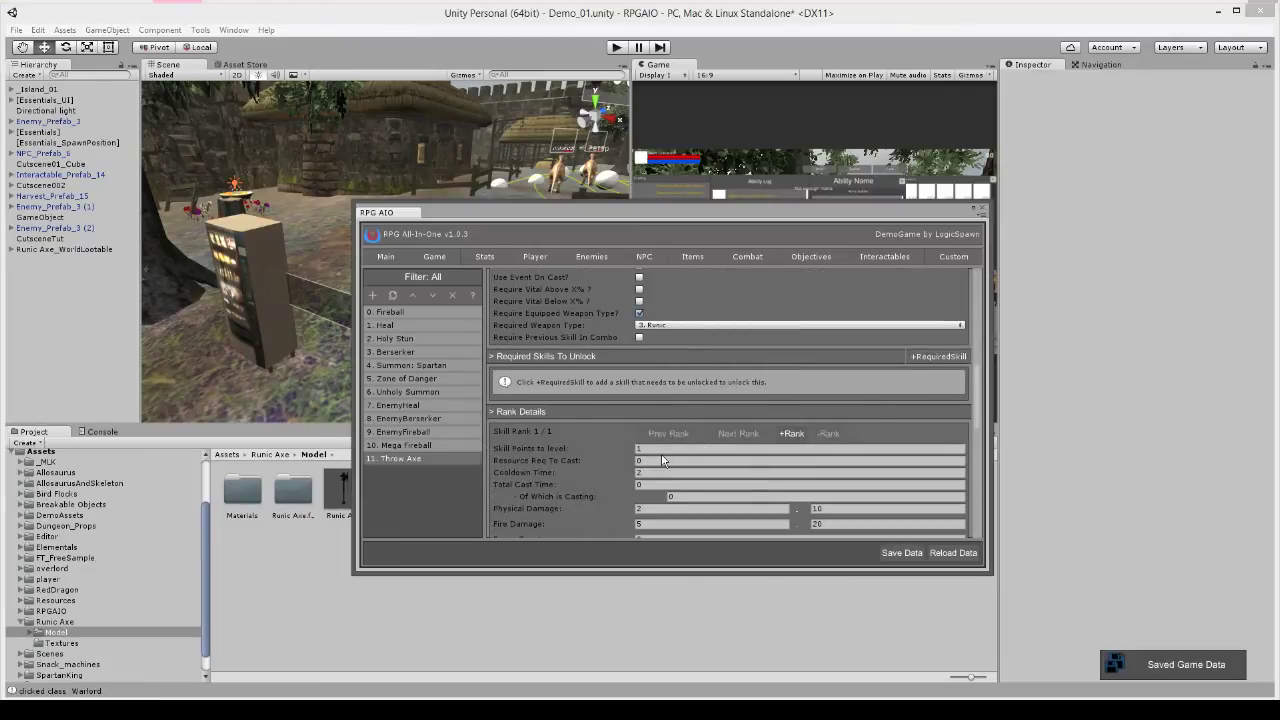
click(660, 460)
Enable Add Resource On Cast for Throw Axe, with Health as the resource added
scroll(672, 415, up, 3)
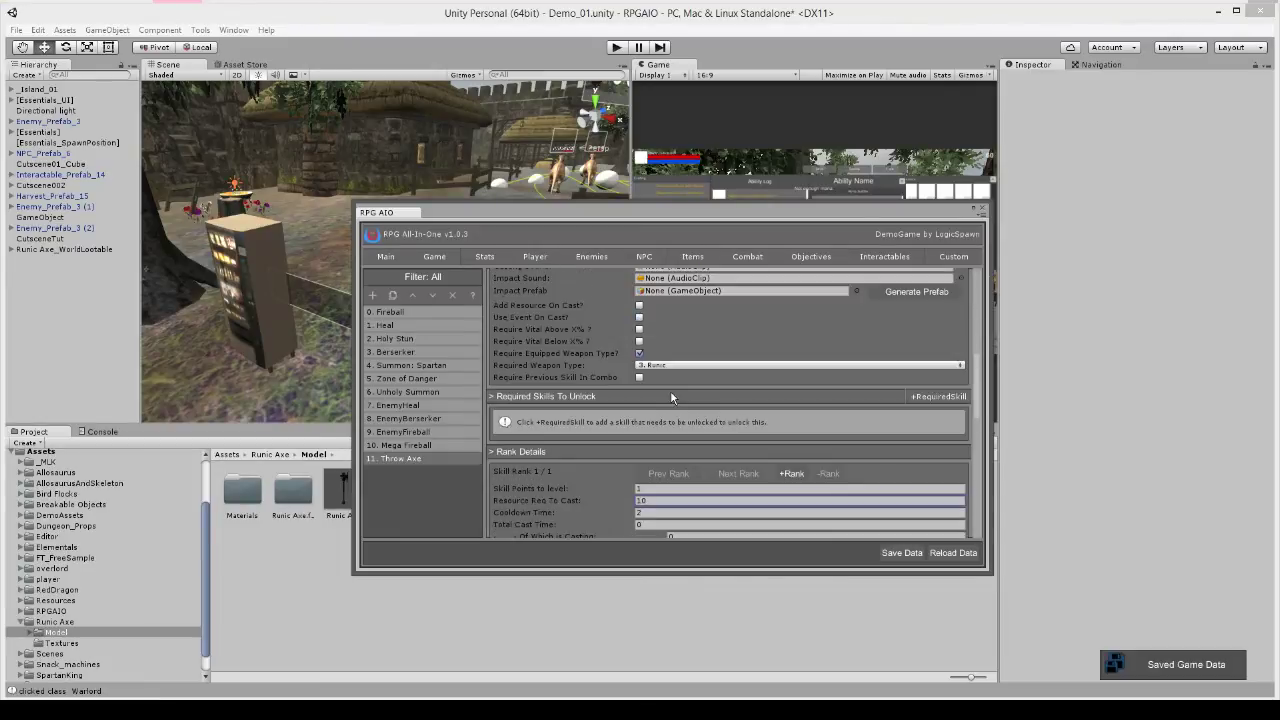
scroll(697, 397, up, 2)
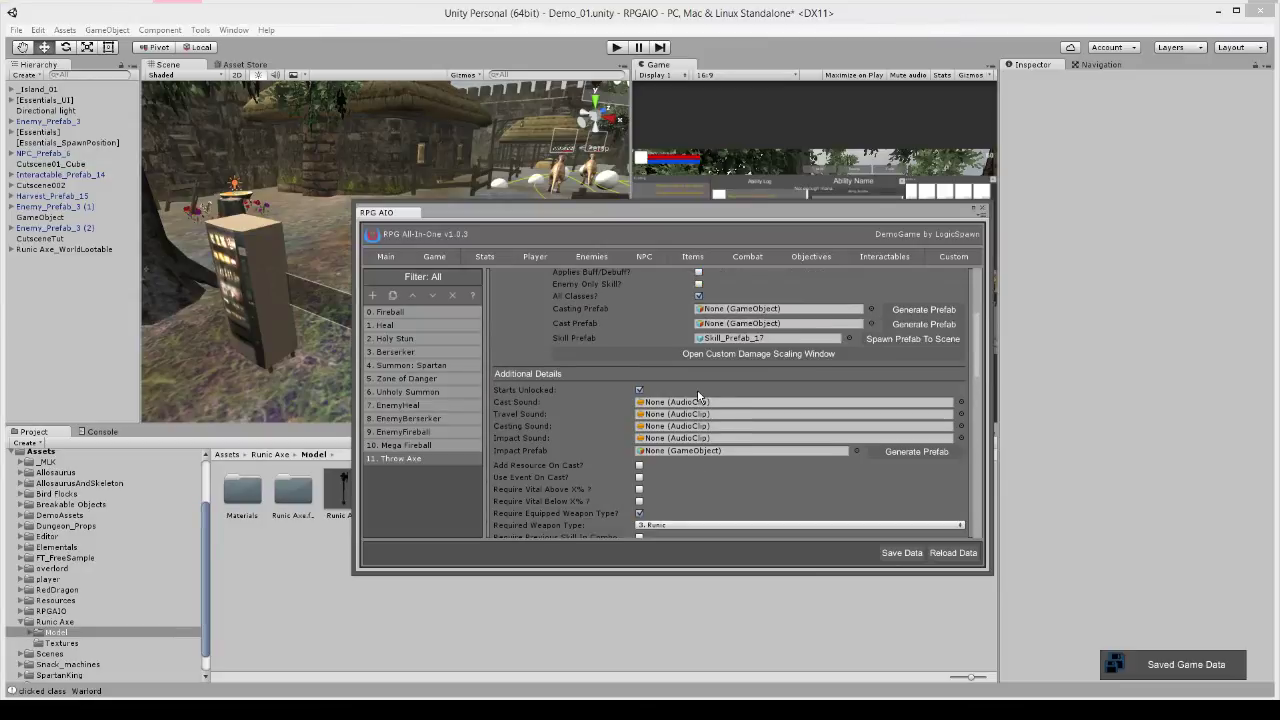
scroll(670, 477, up, 1)
scroll(666, 486, down, 1)
click(639, 465)
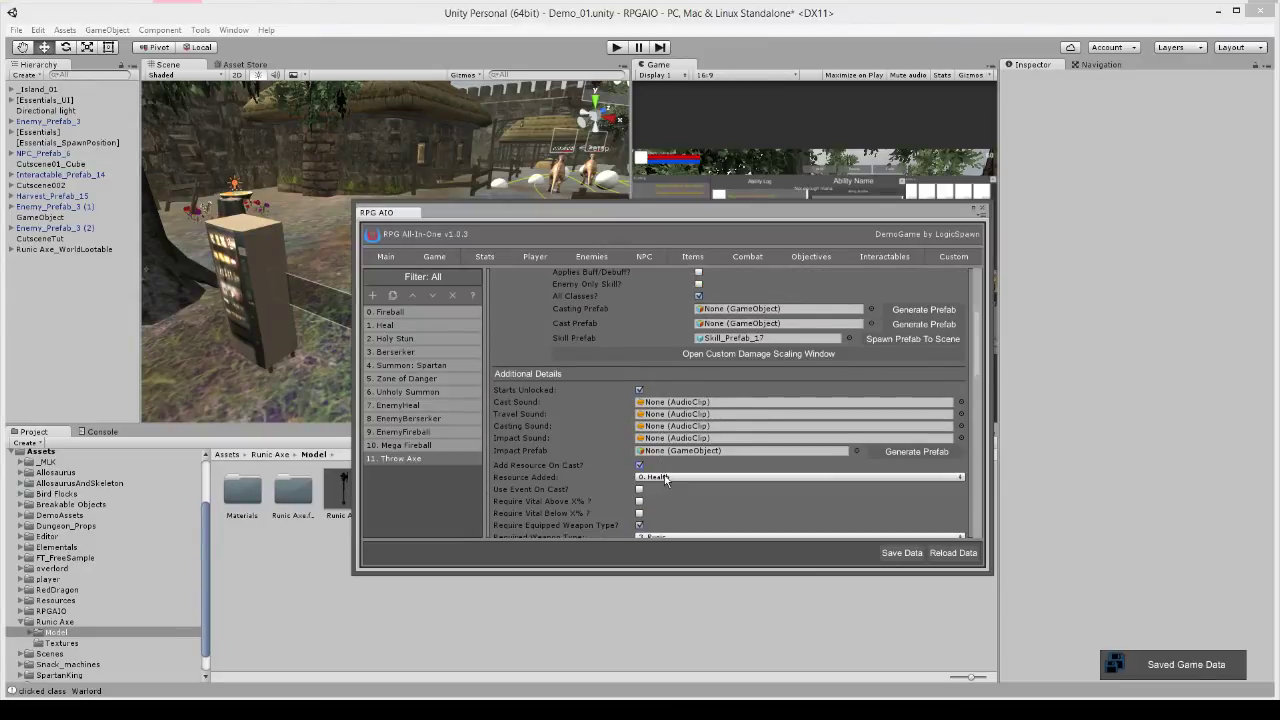
click(662, 477)
click(694, 477)
click(694, 477)
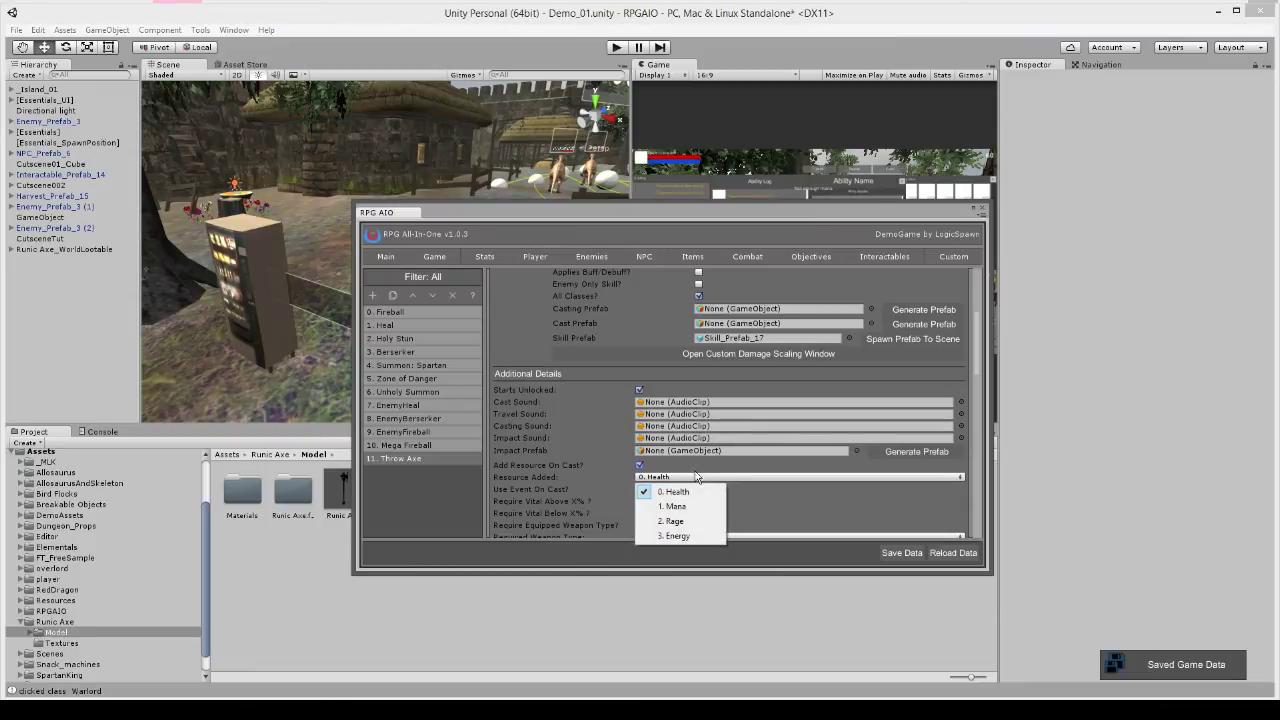
click(600, 476)
Set the Resource Added Amount to 10 and save the game data
scroll(581, 476, down, 6)
scroll(622, 463, down, 4)
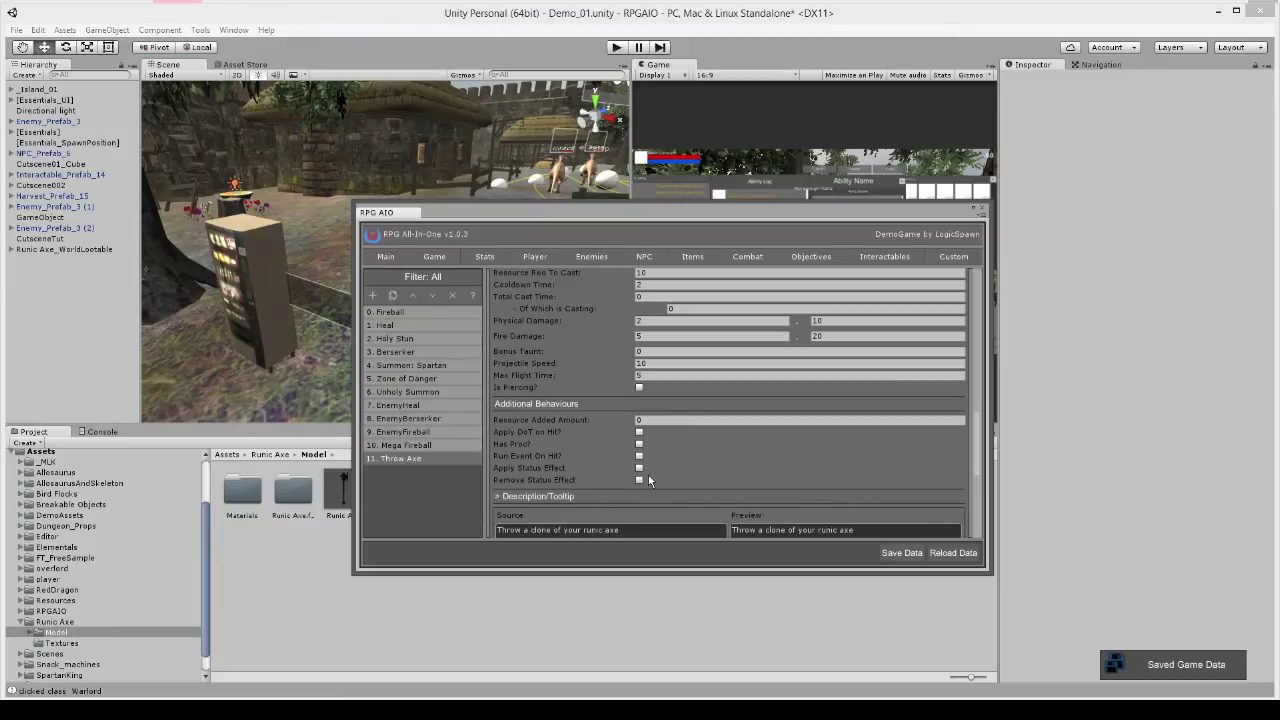
scroll(630, 458, up, 1)
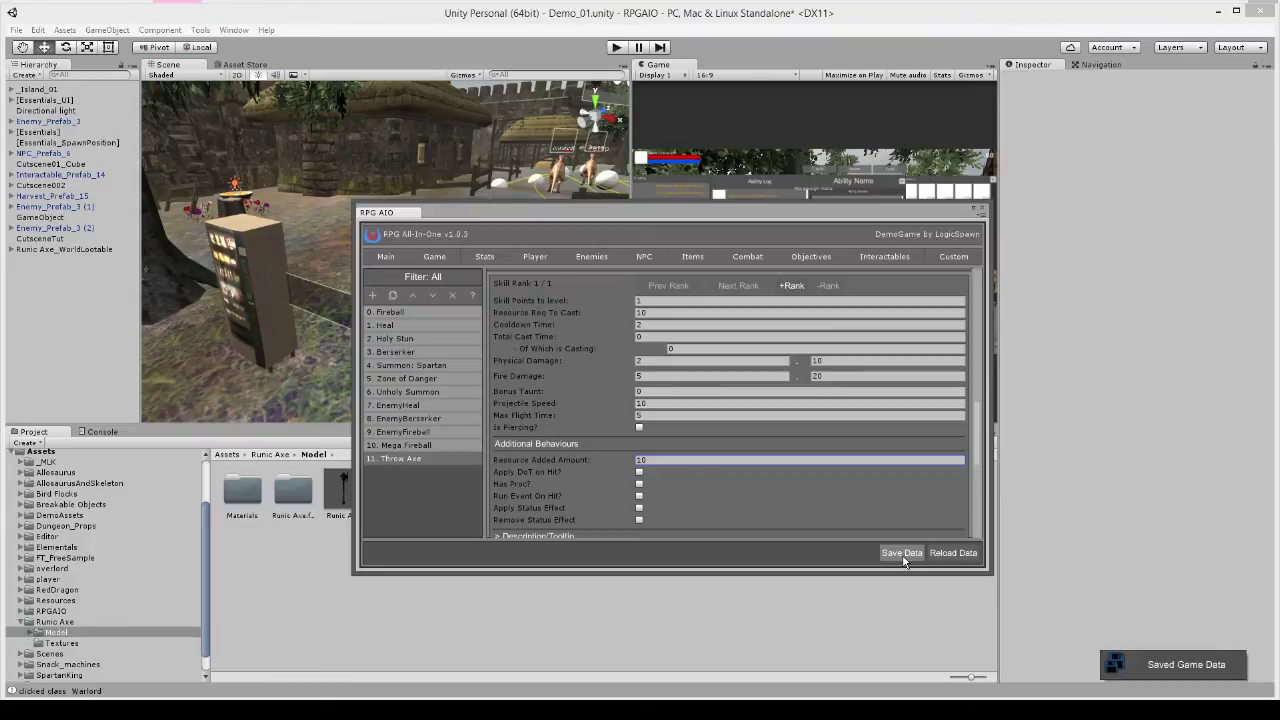
Close the RPG AIO editor window and save the Demo_01 scene
click(981, 210)
click(601, 387)
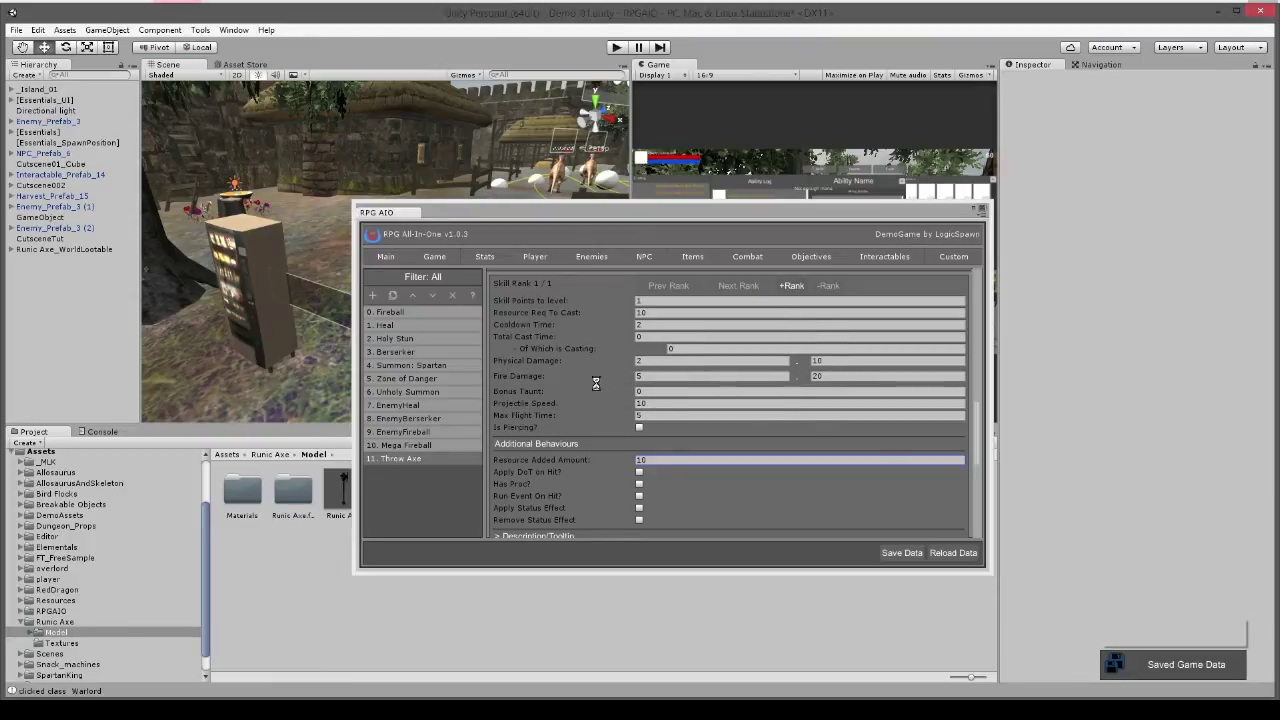
click(17, 30)
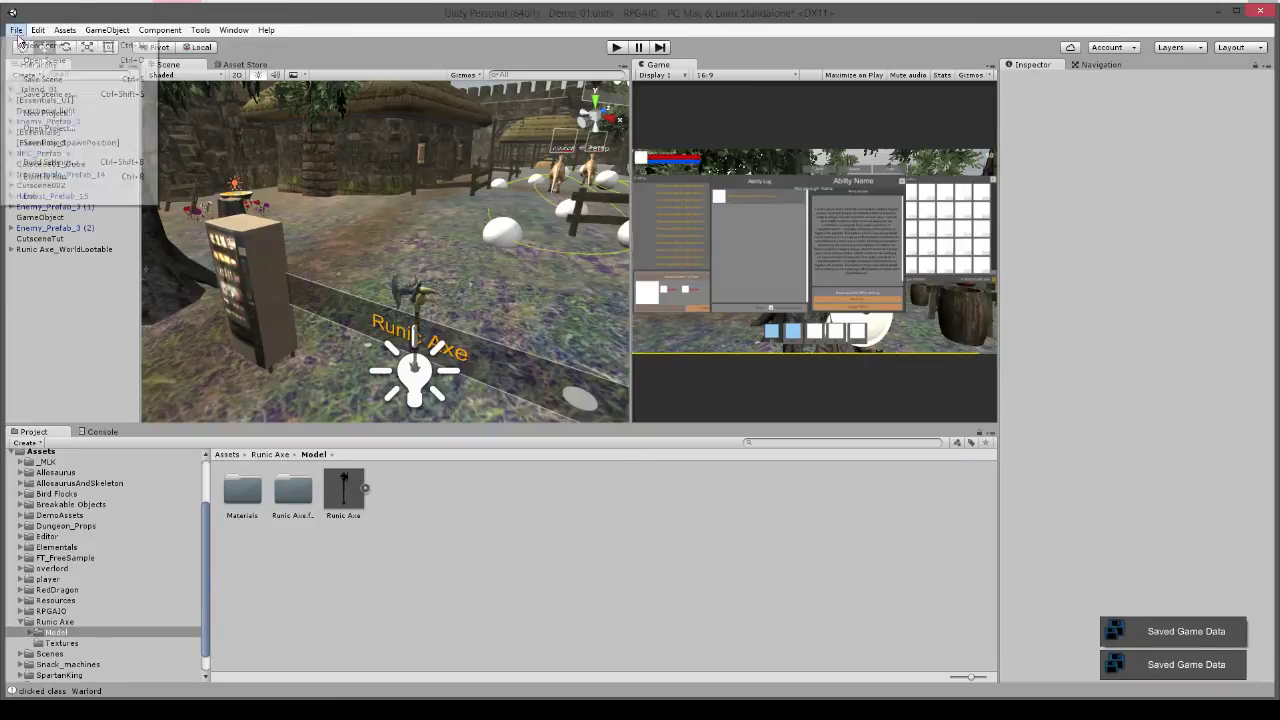
click(68, 80)
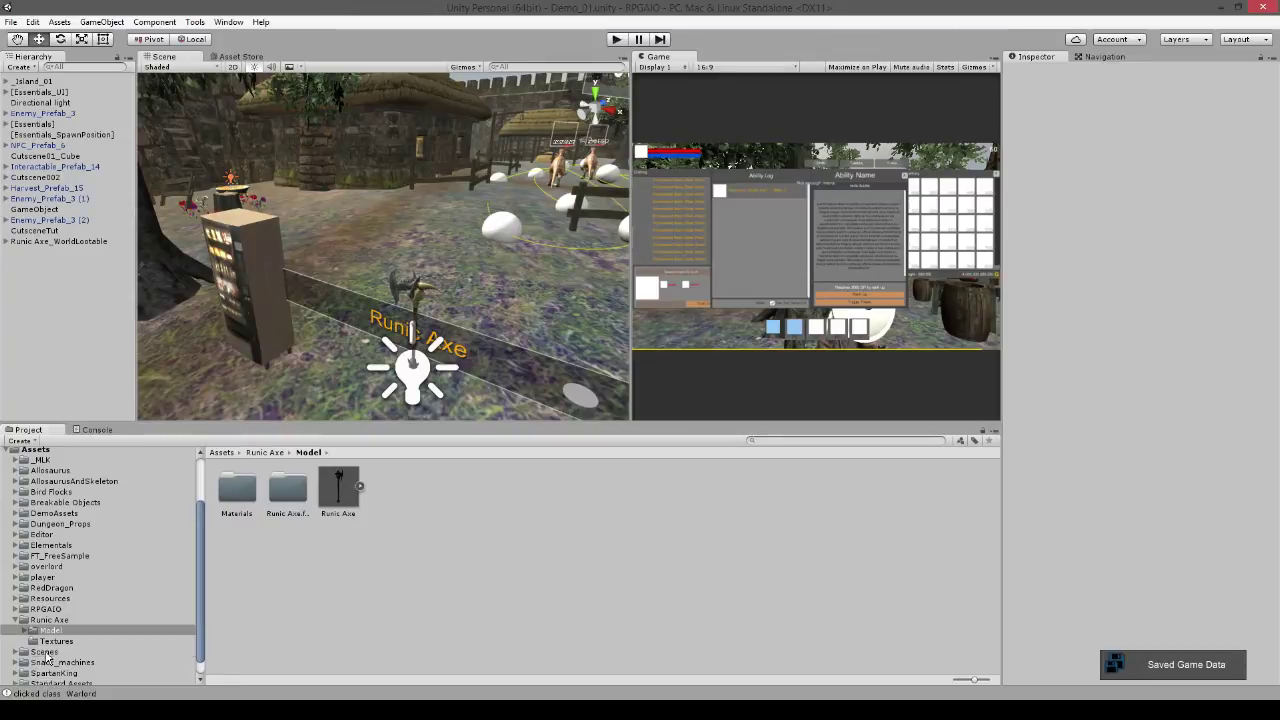
Open the CharCreate scene from the project's Scenes/CoreScenes folder
click(46, 653)
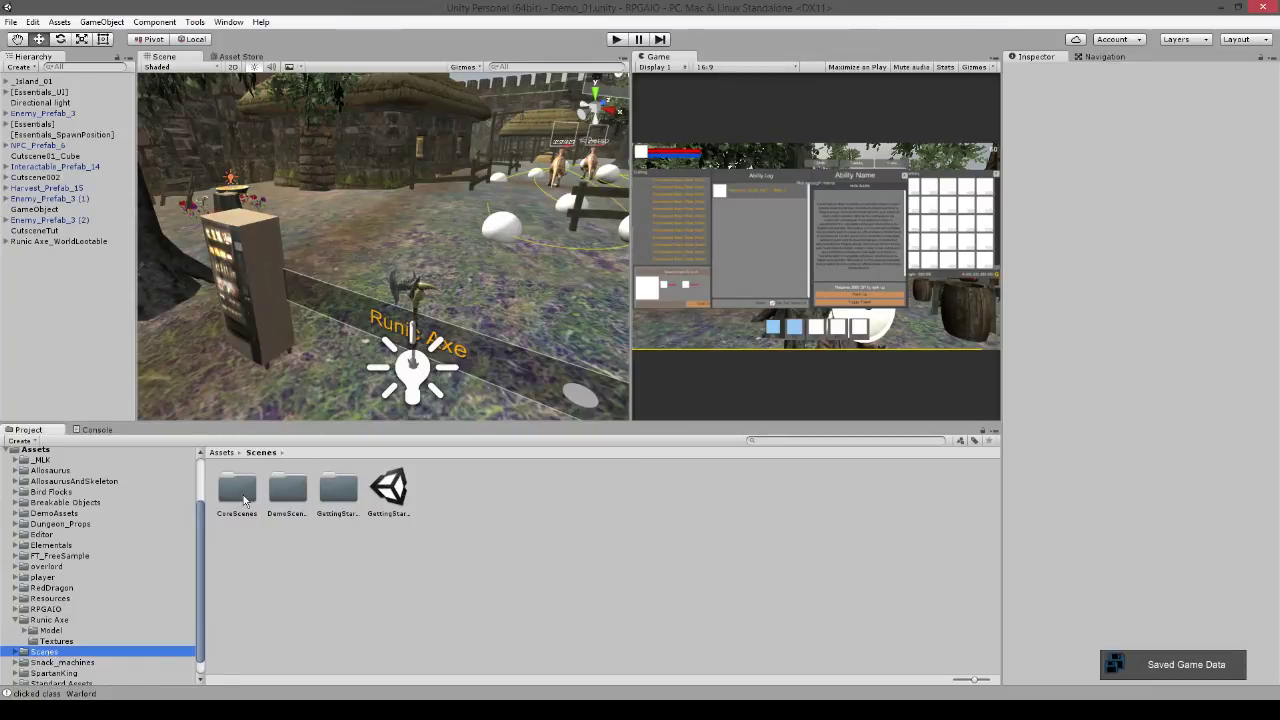
double_click(237, 488)
click(240, 492)
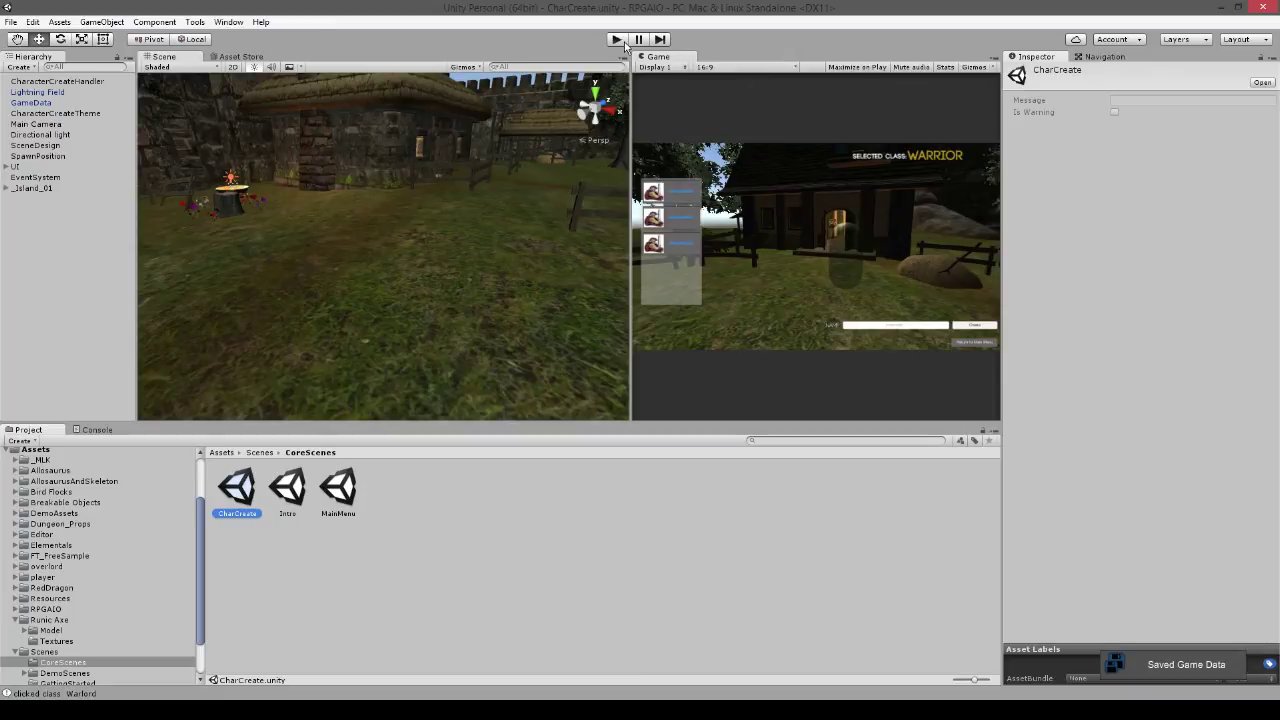
Run the game in an enlarged Game view and create a Warlord character named Tutorial
drag(630, 106, 434, 106)
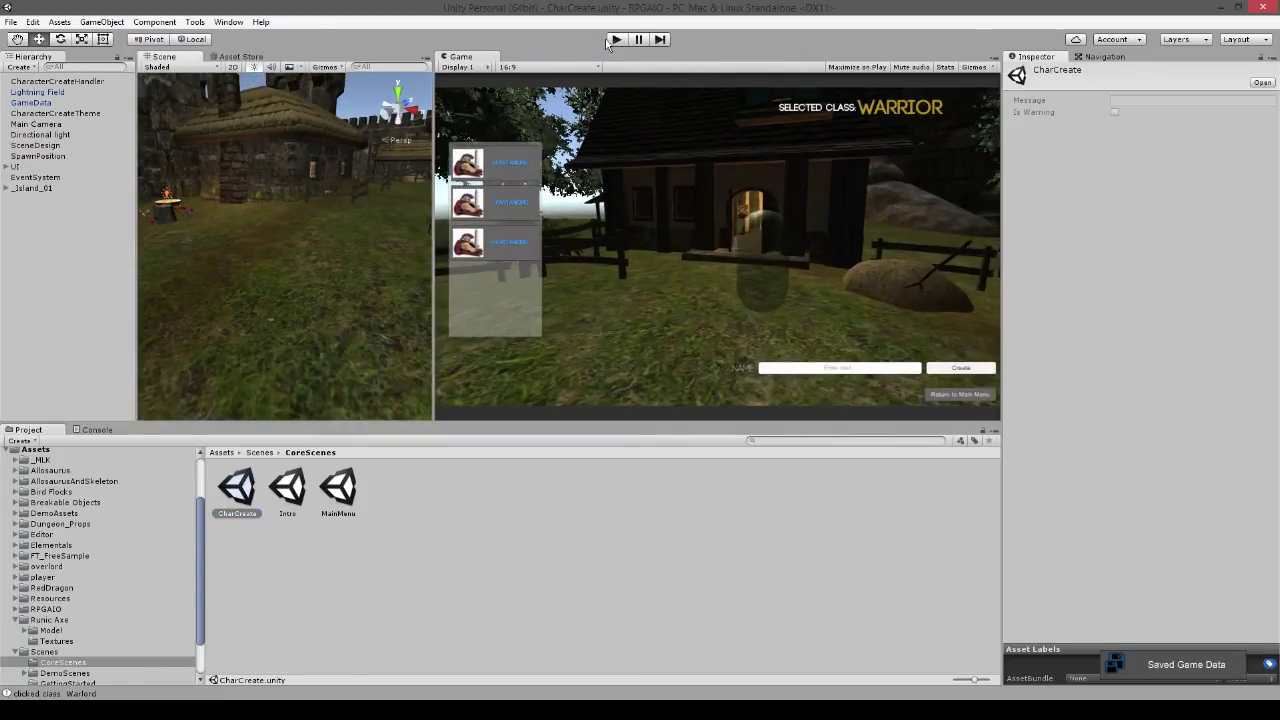
click(616, 39)
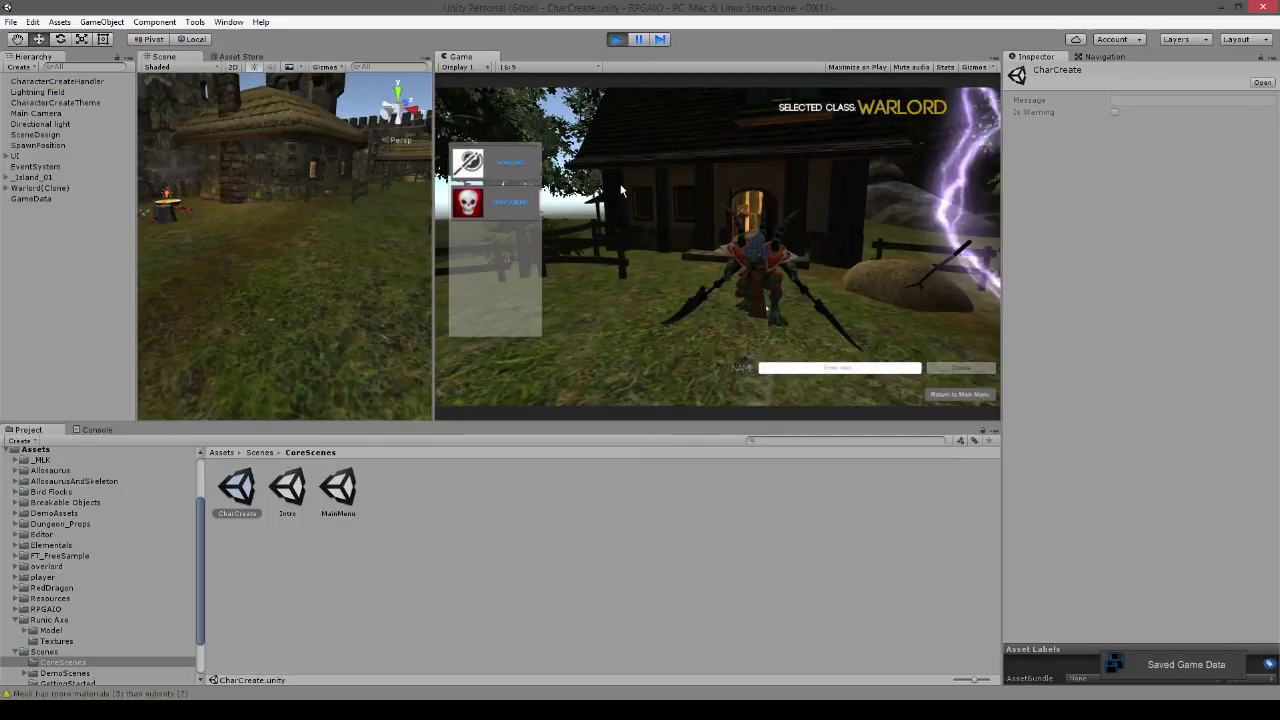
click(845, 369)
text(Tutorial)
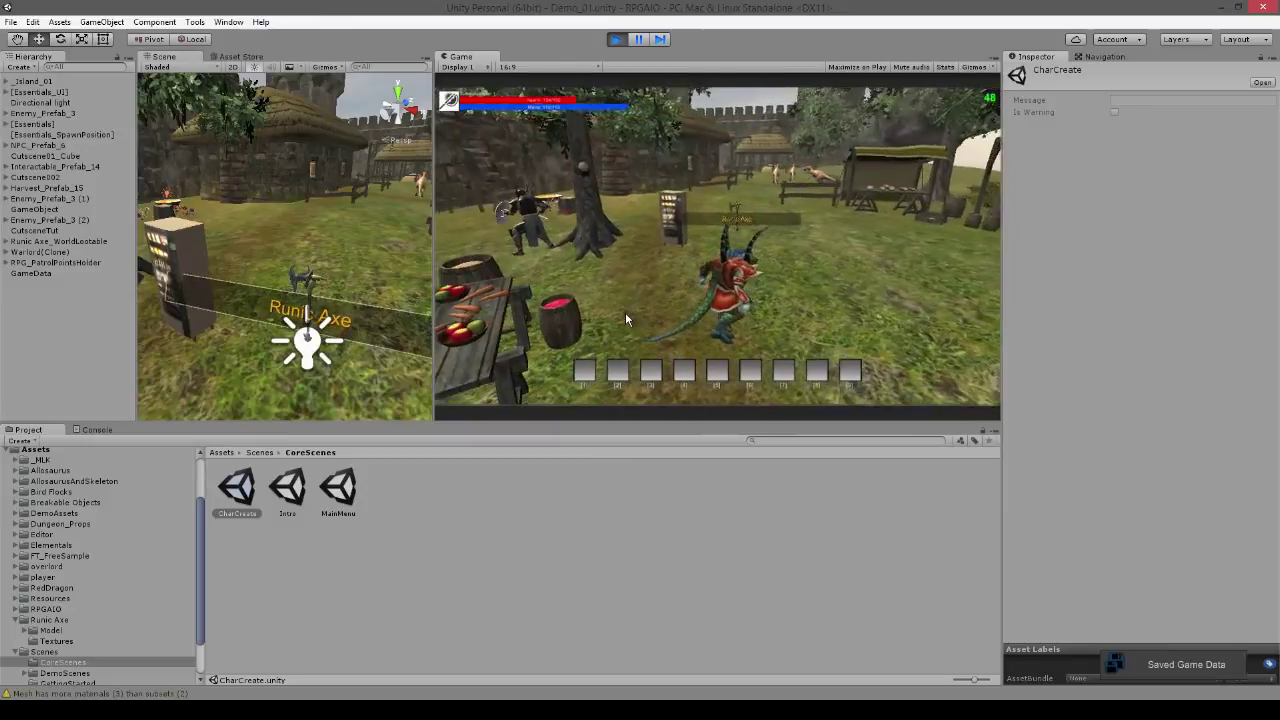
Walk the Warlord to the Runic Axe, show the character sheet, then loot and equip the axe
key(w)
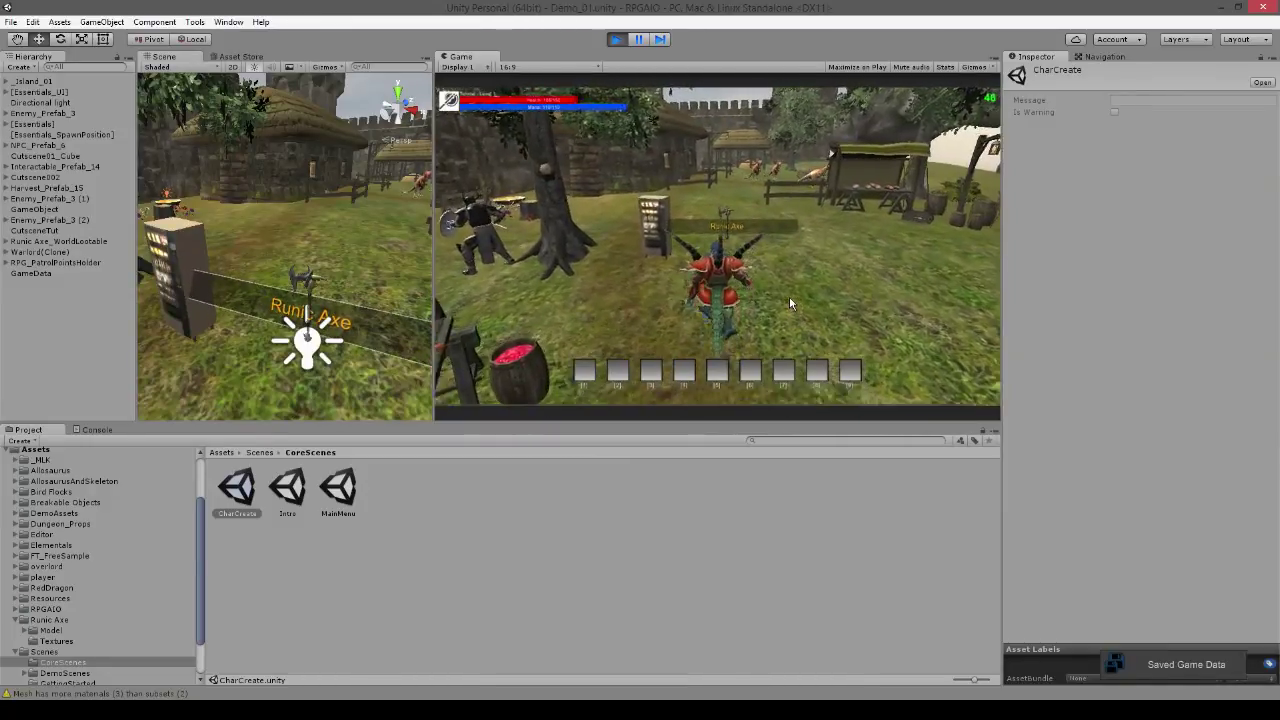
key(c)
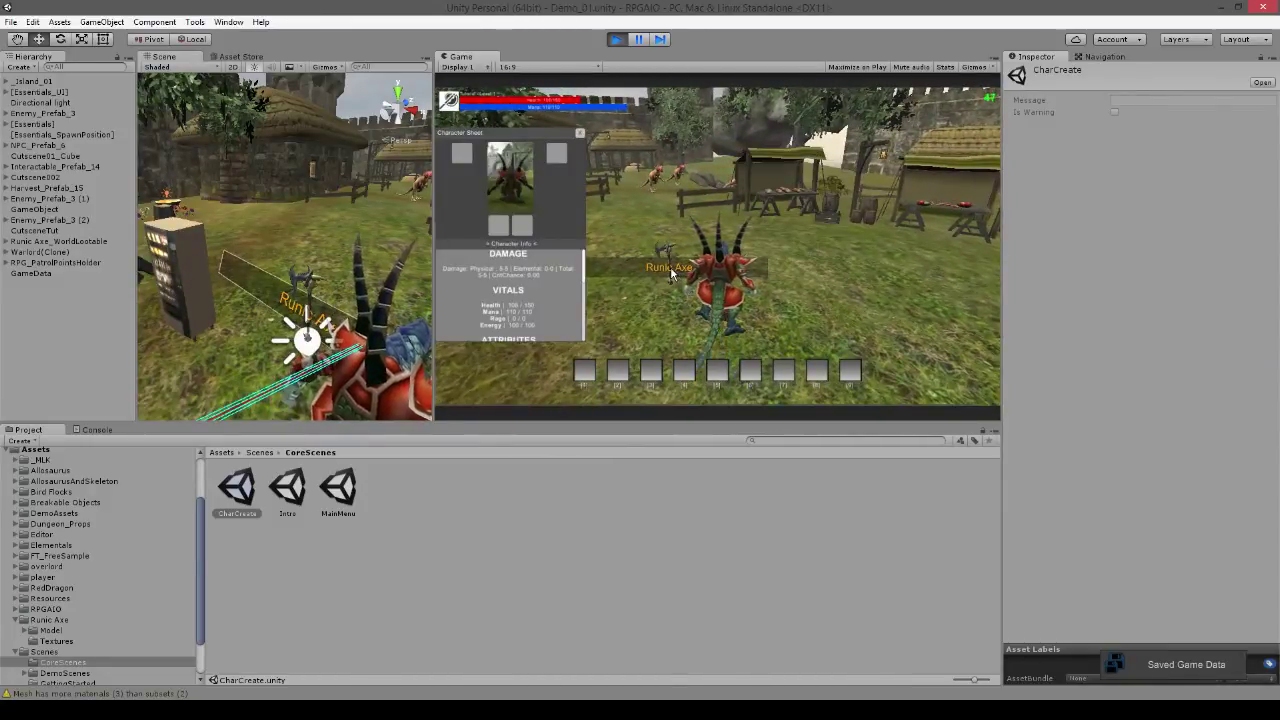
right_drag(745, 304, 700, 306)
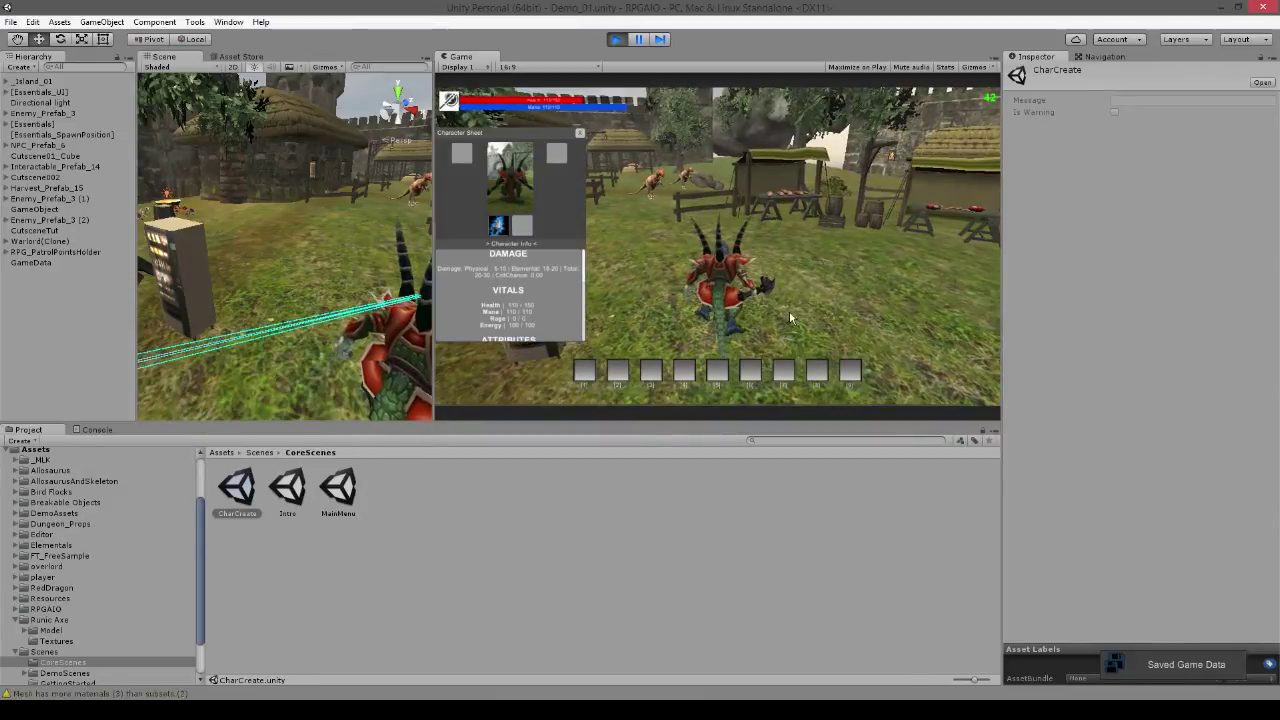
Assign the Throw Axe skill to the first action bar slot, then close the skill book and character sheet
right_drag(791, 314, 695, 312)
key(w)
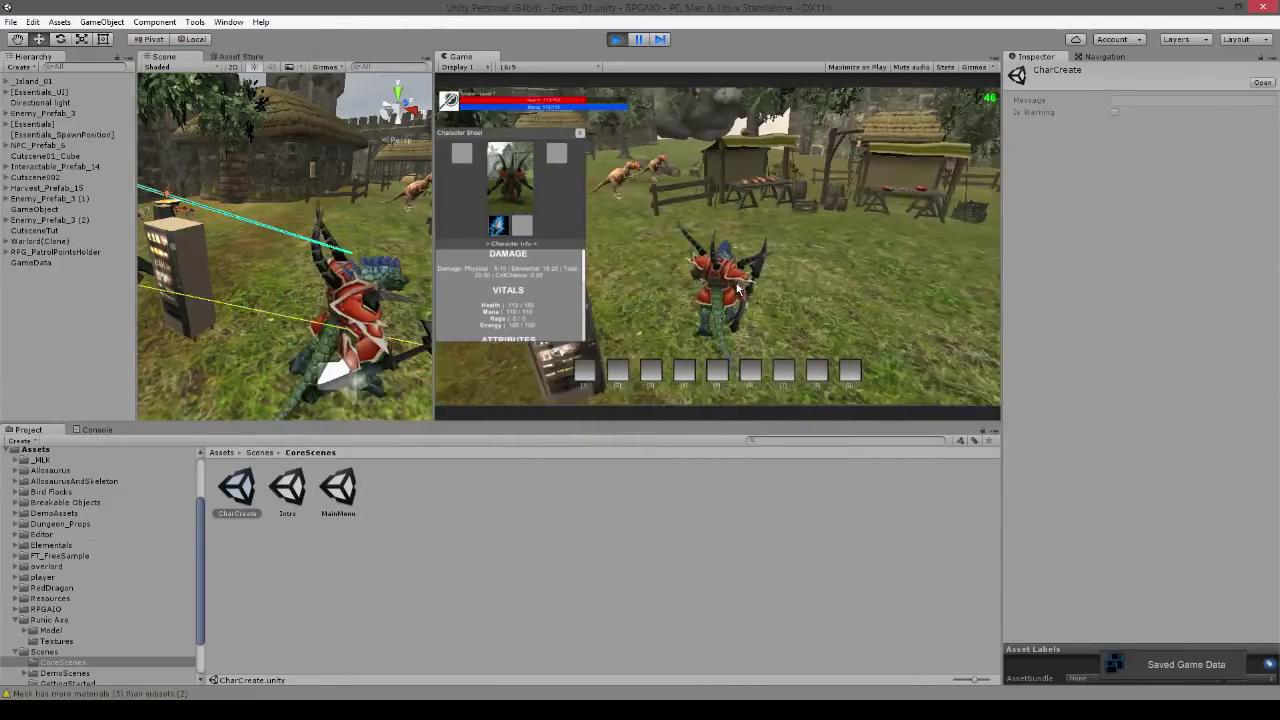
key(w)
key(a)
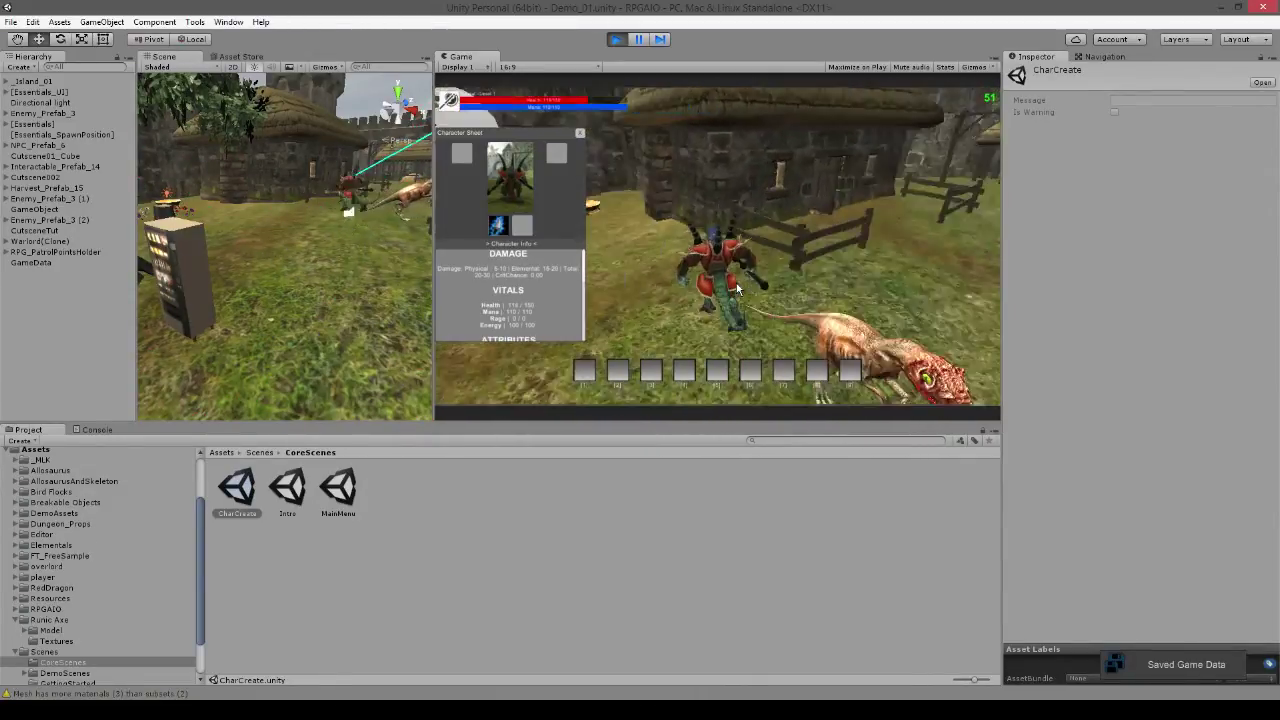
key(k)
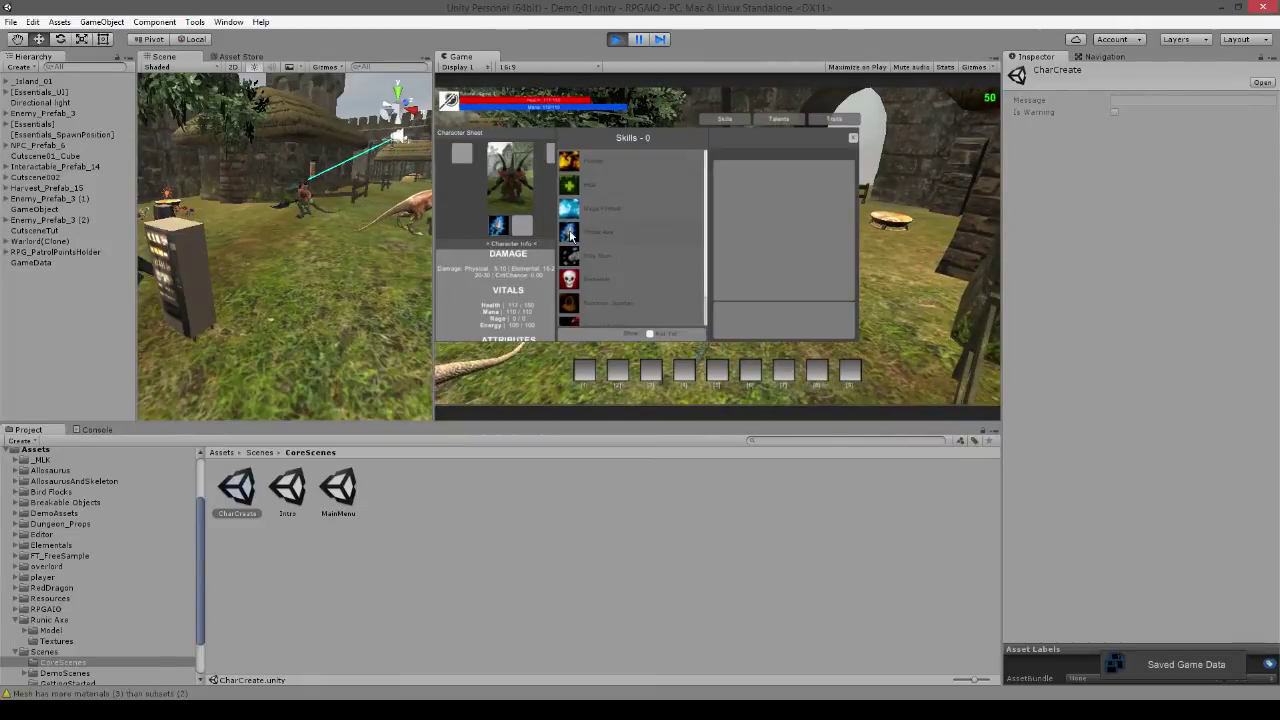
drag(577, 233, 578, 345)
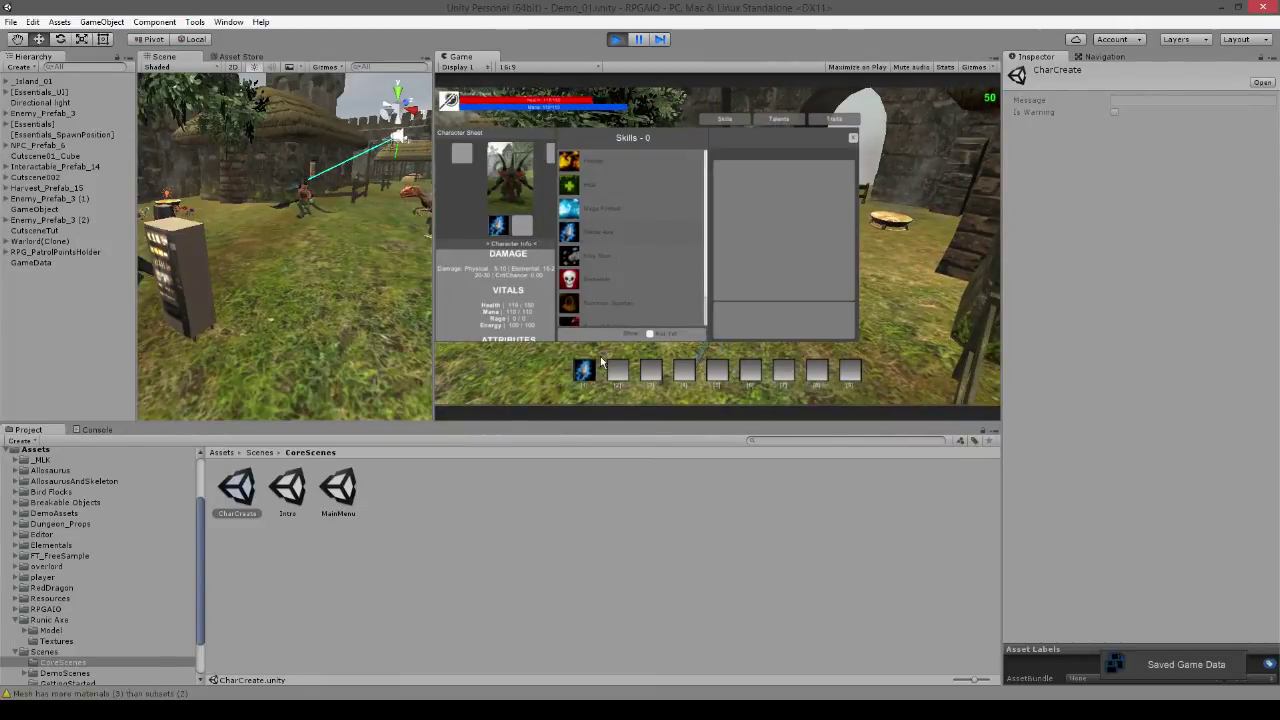
key(k)
key(c)
Target a dinosaur near the wooden fence and attack it with Throw Axe until it dies, keeping the Warlord moving
key(a)
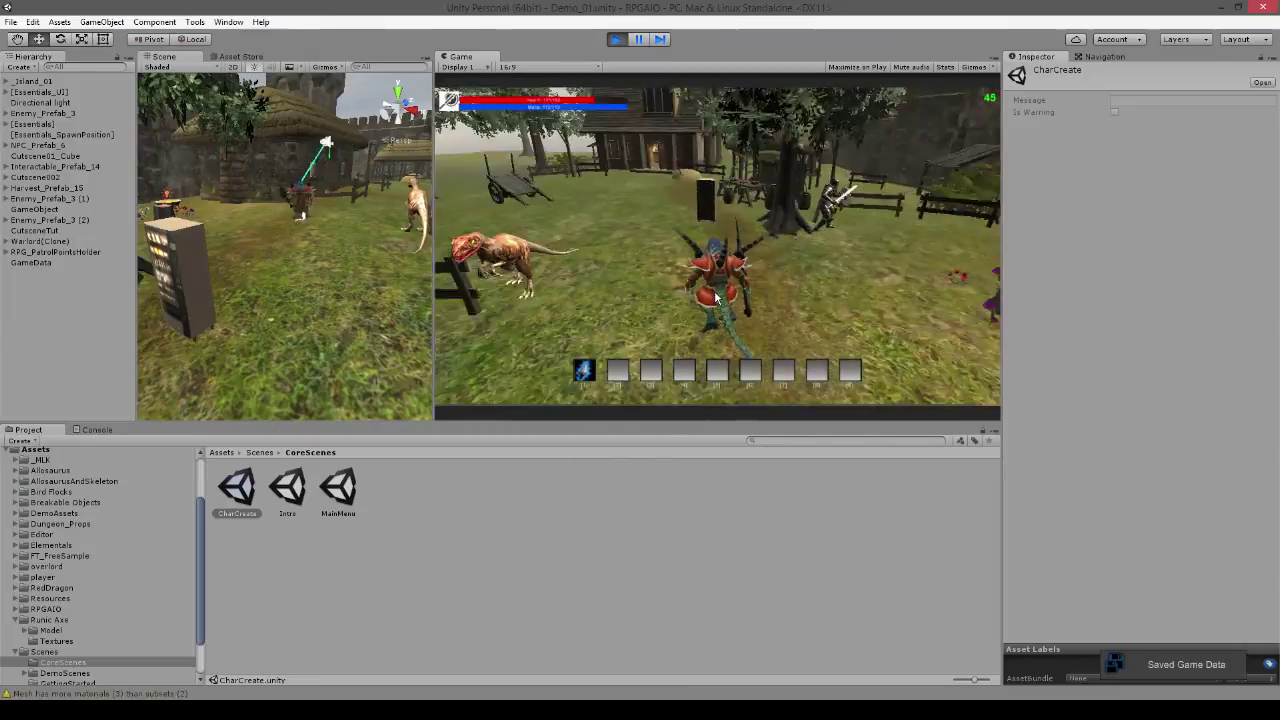
key(a)
click(654, 214)
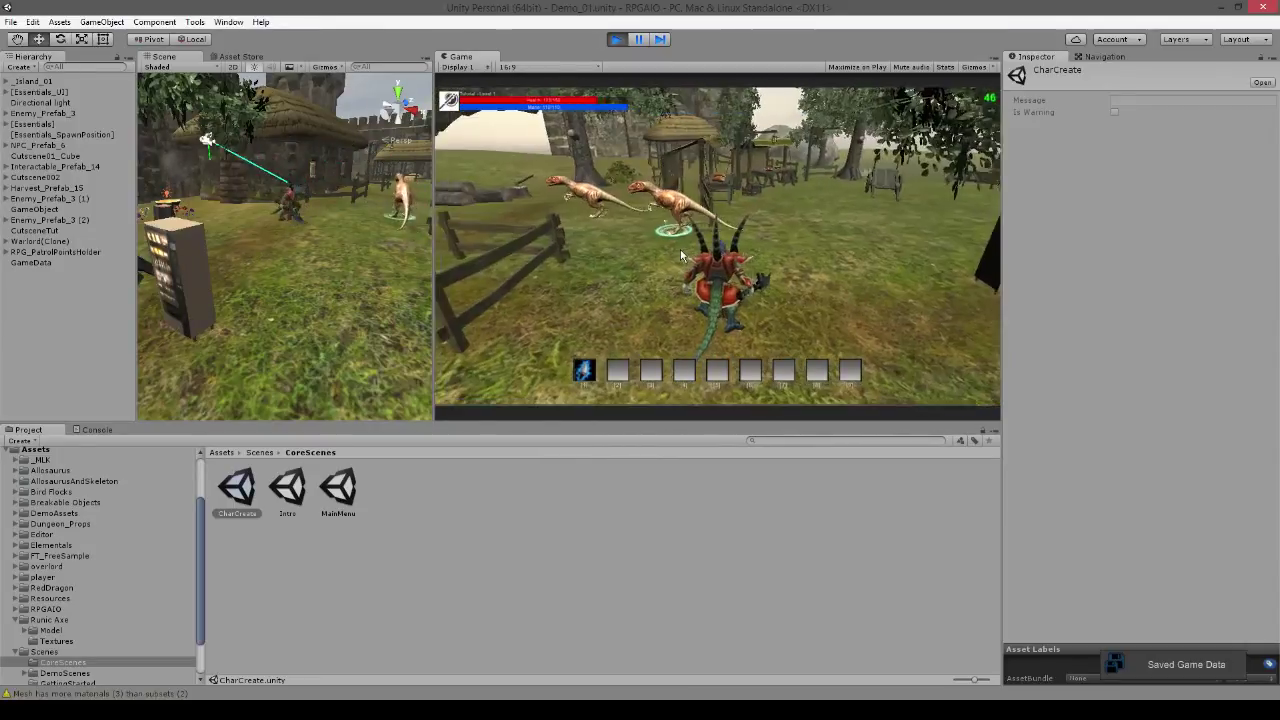
key(a)
key(1)
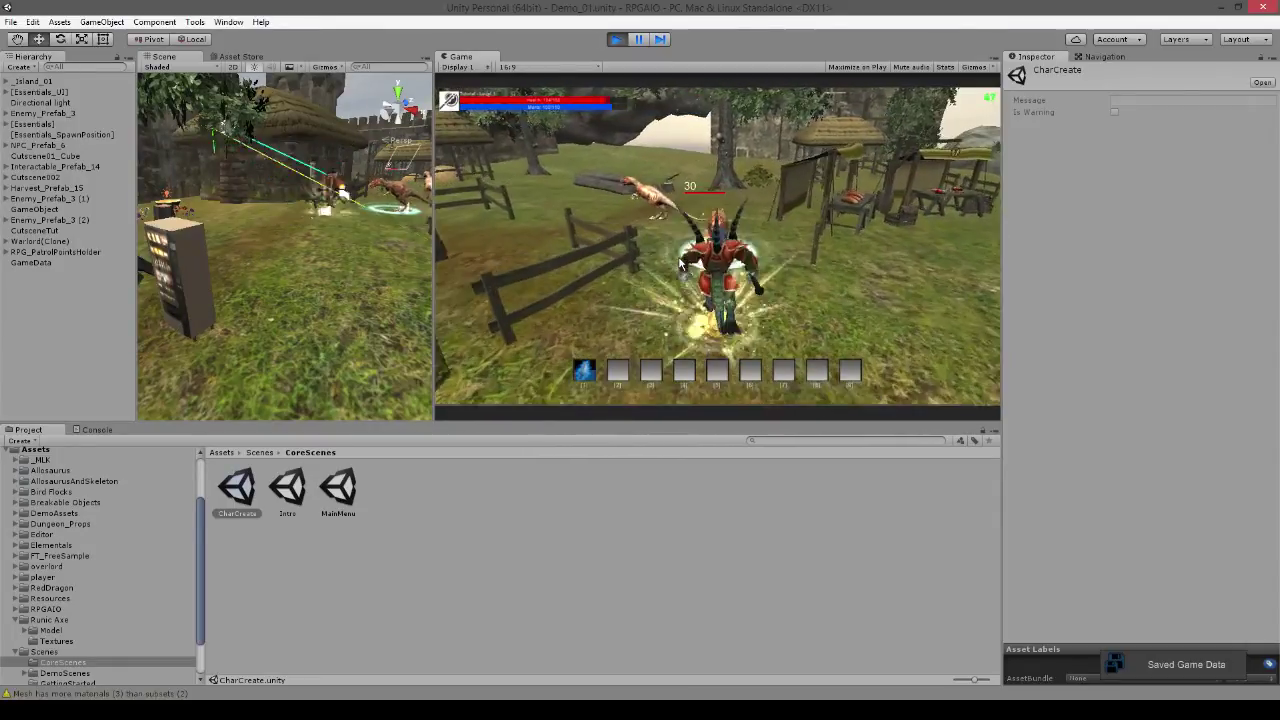
key(1)
key(d)
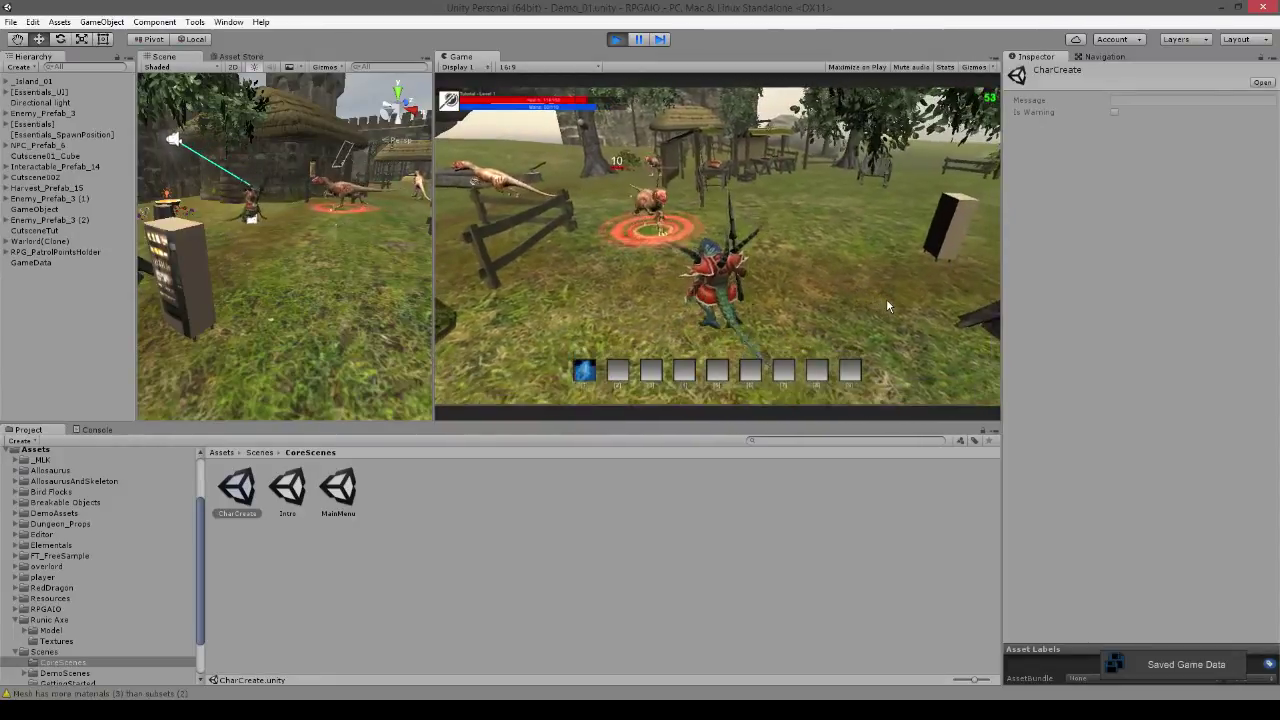
key(d)
key(1)
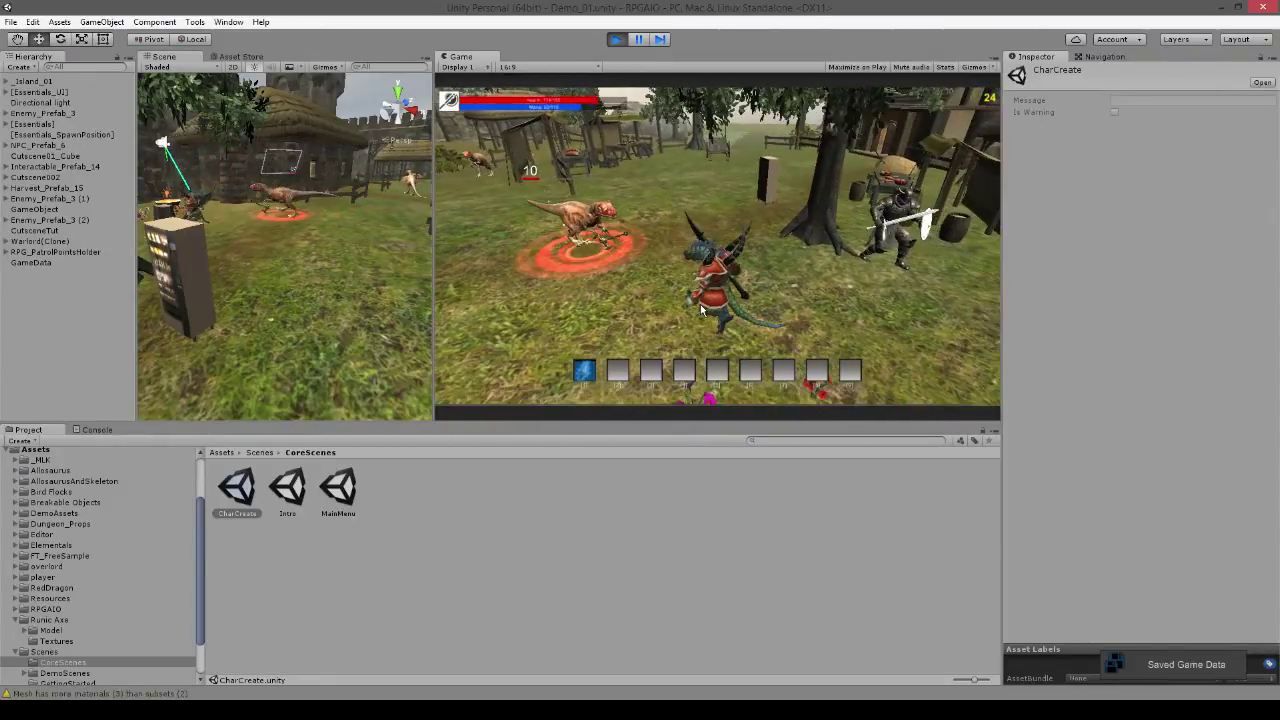
key(a)
key(w)
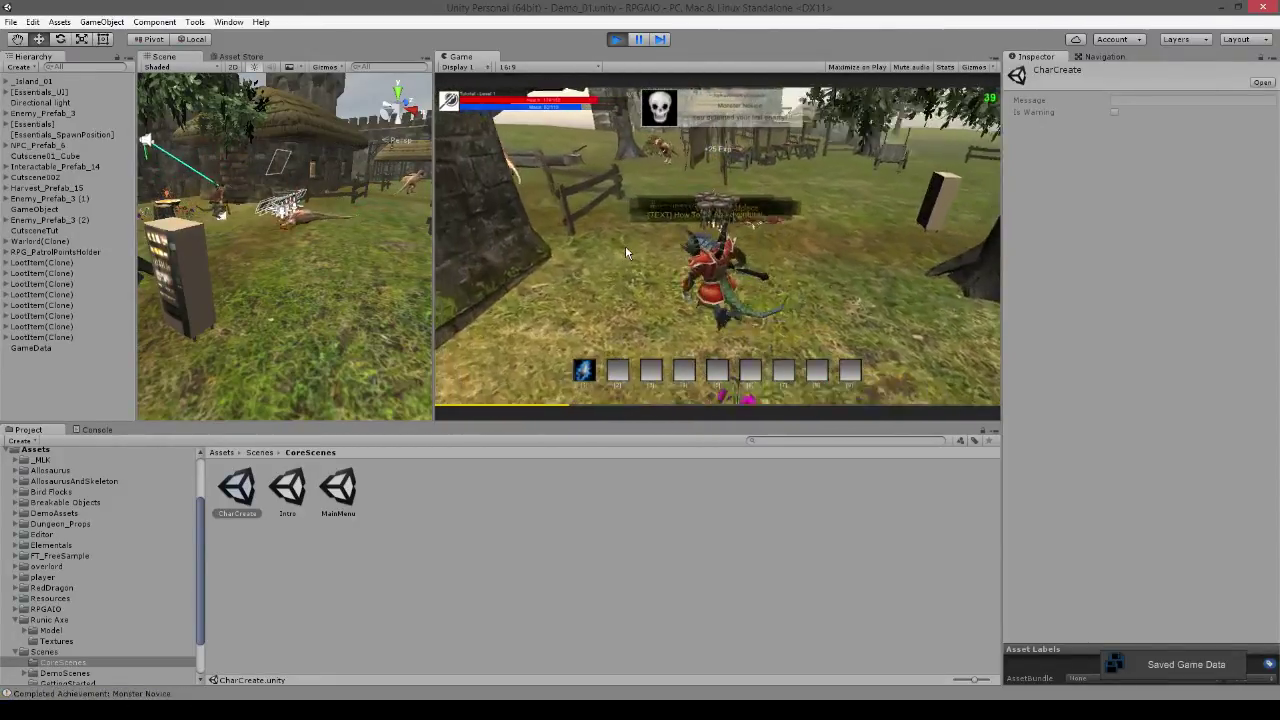
Target a second dinosaur past the dropped loot and kill it with Throw Axe while circling around it
key(a)
key(a)
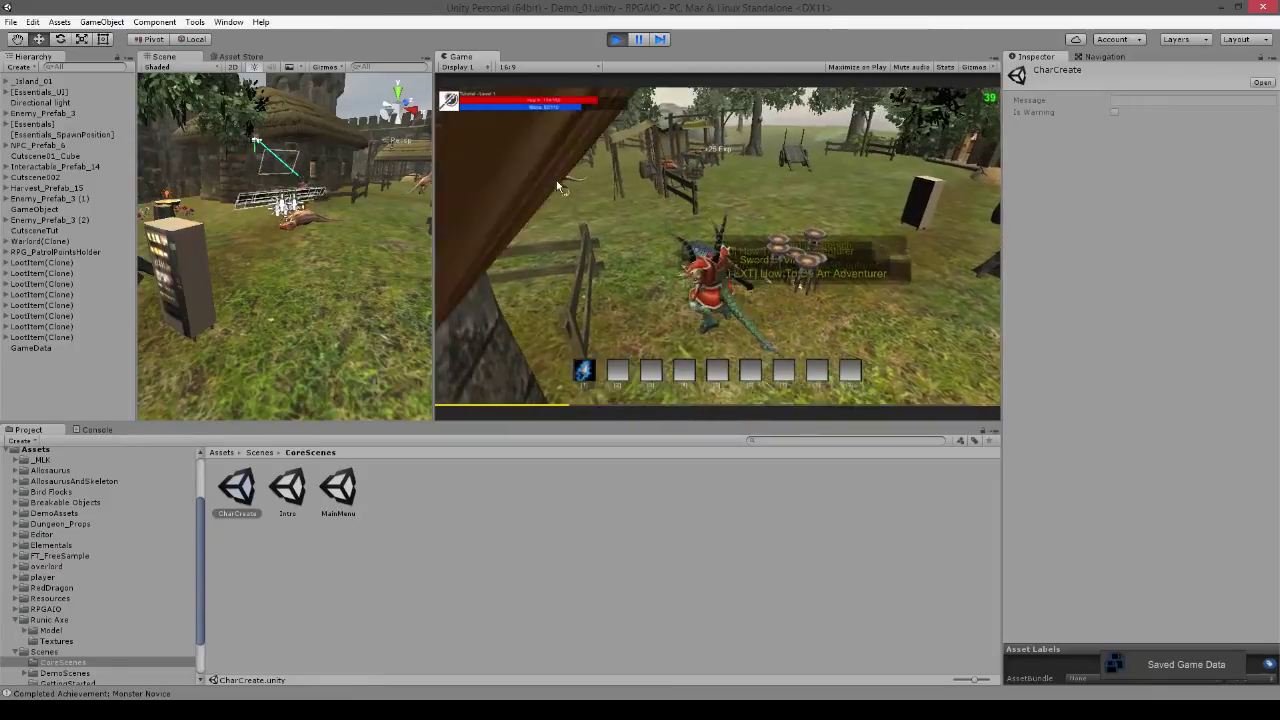
key(a)
click(638, 240)
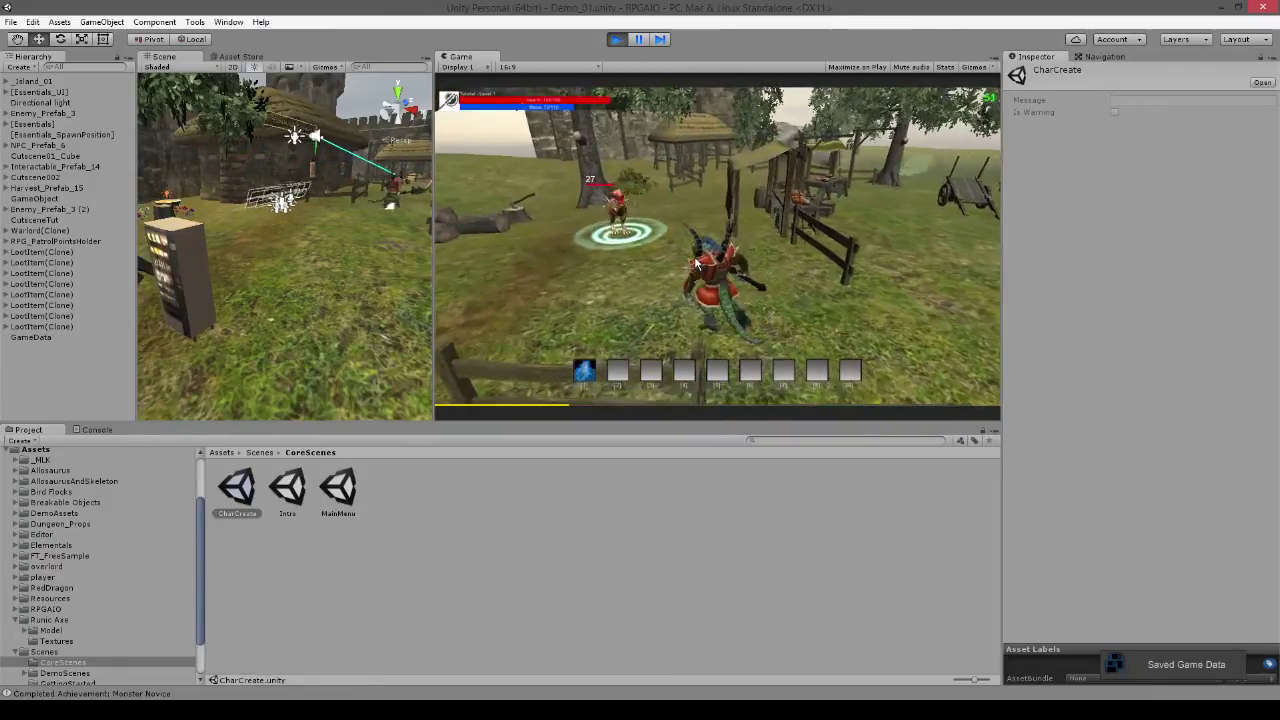
key(1)
key(w)
key(d)
key(d)
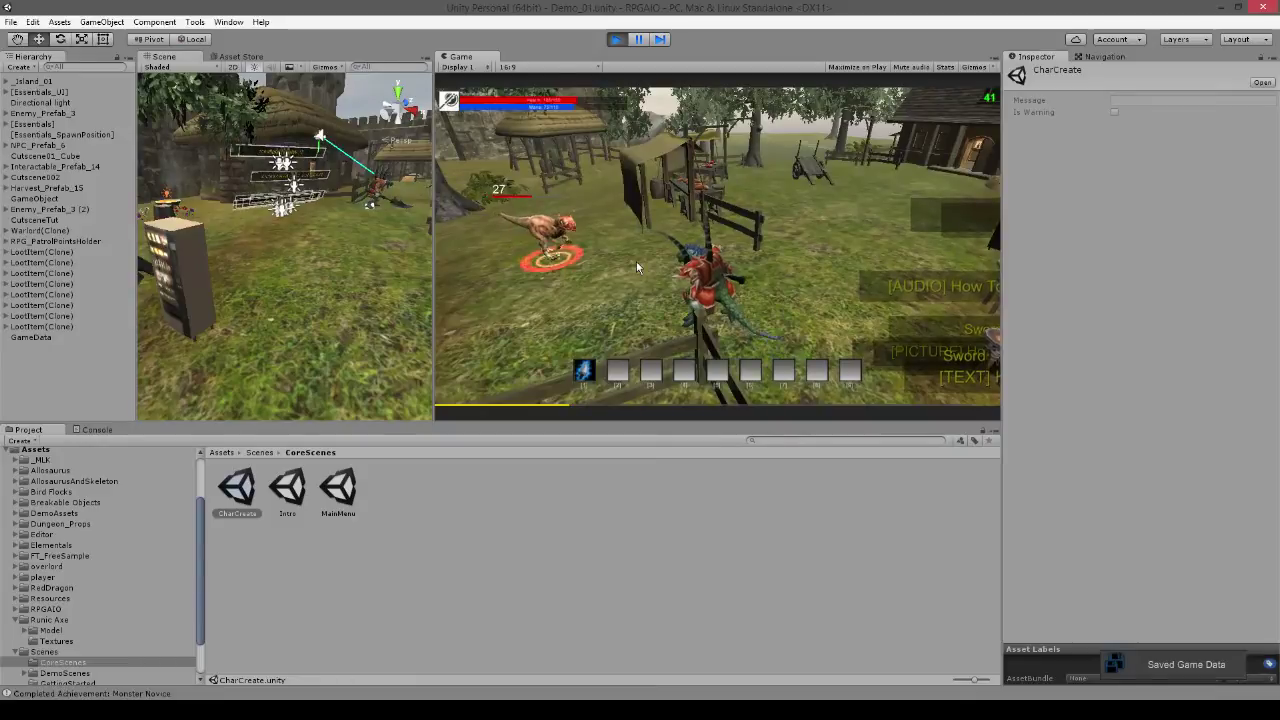
key(a)
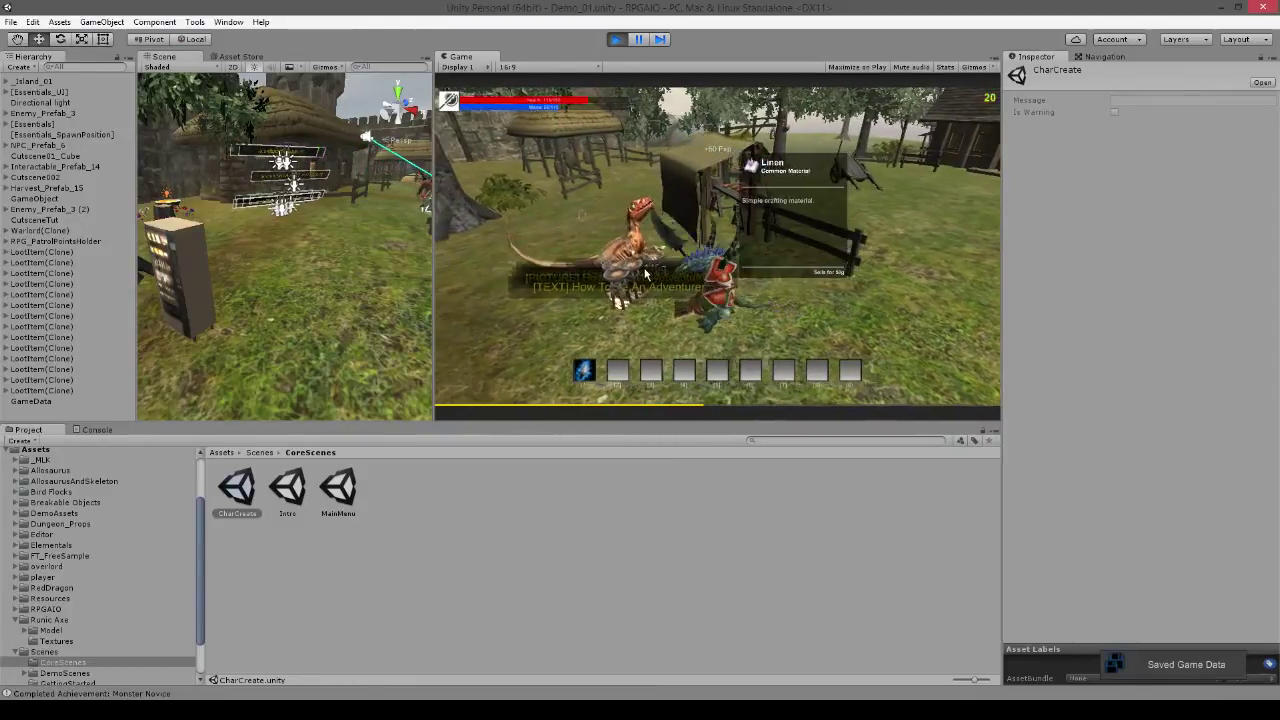
Move the Warlord away from the market stall, target the dark red dinosaur and kill it with Throw Axe
key(w)
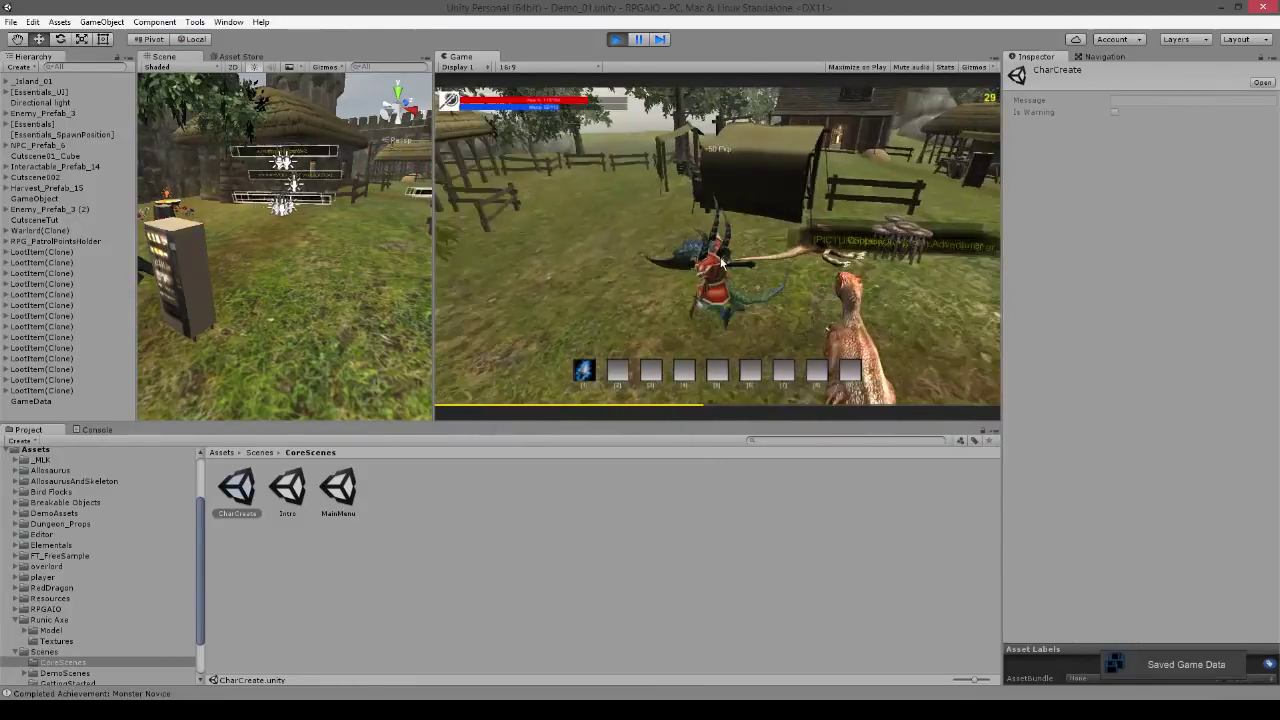
key(a)
key(d)
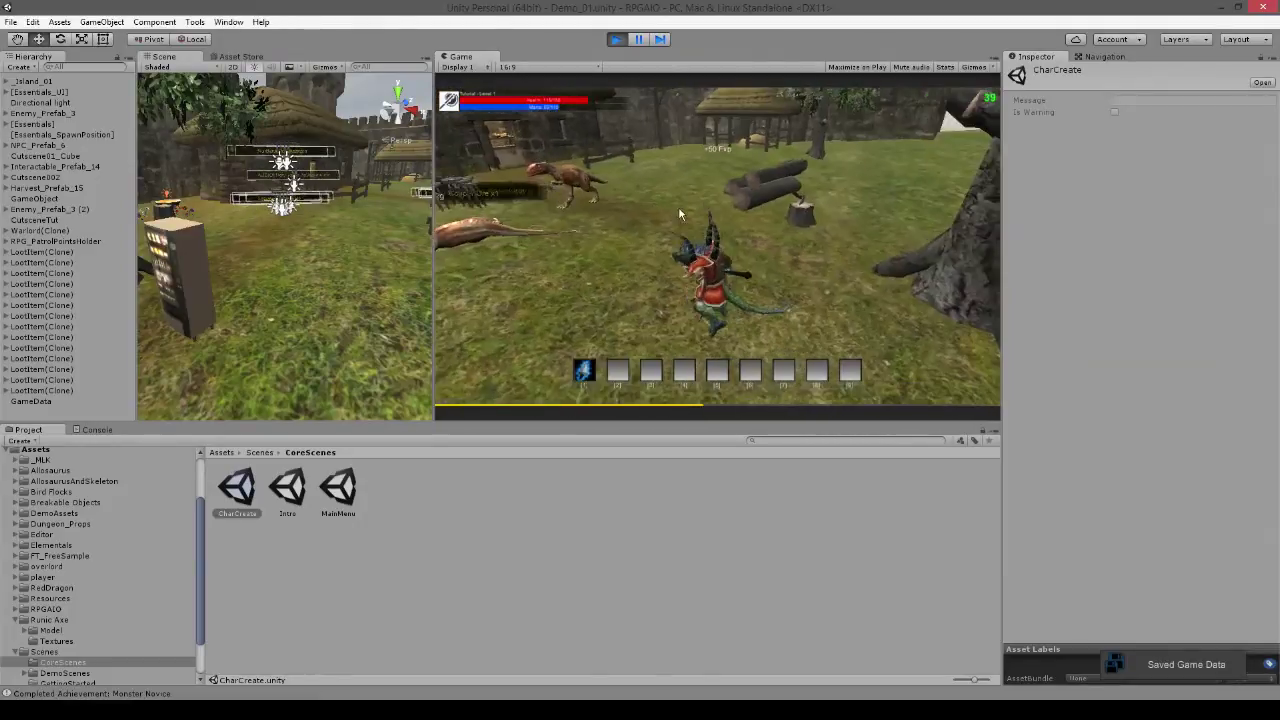
key(w)
click(574, 194)
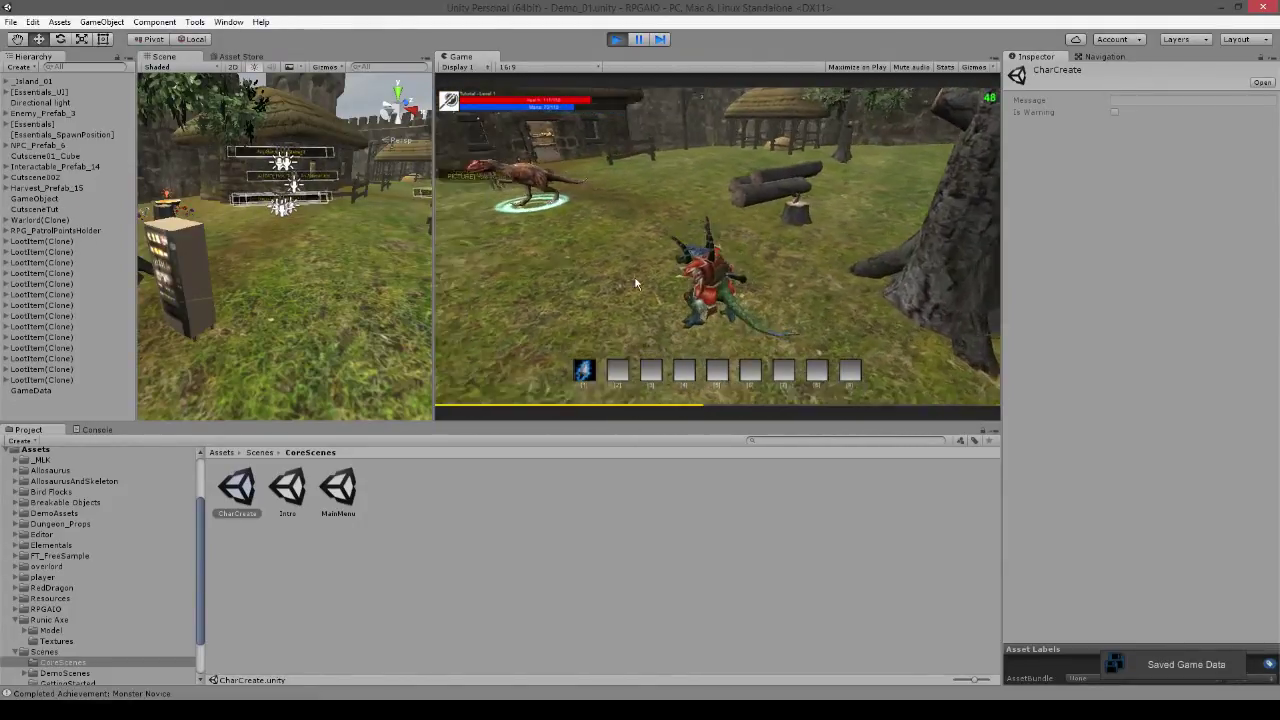
key(1)
key(s)
key(1)
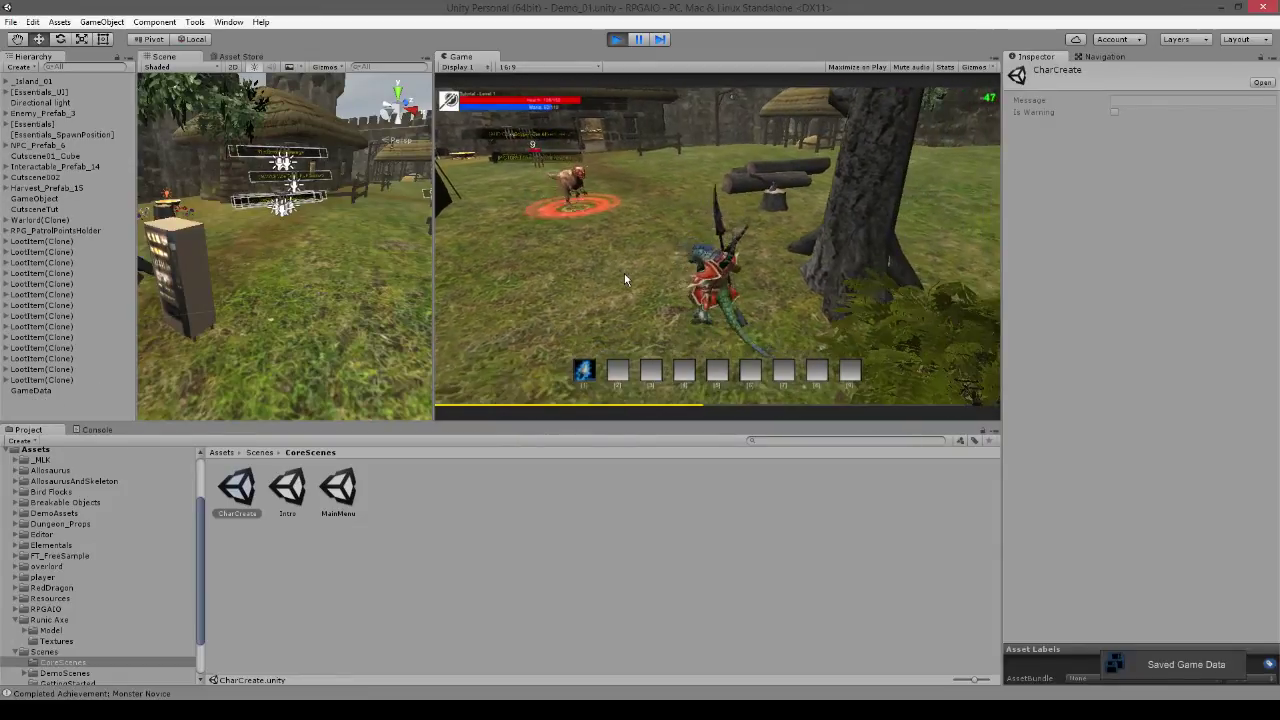
key(w)
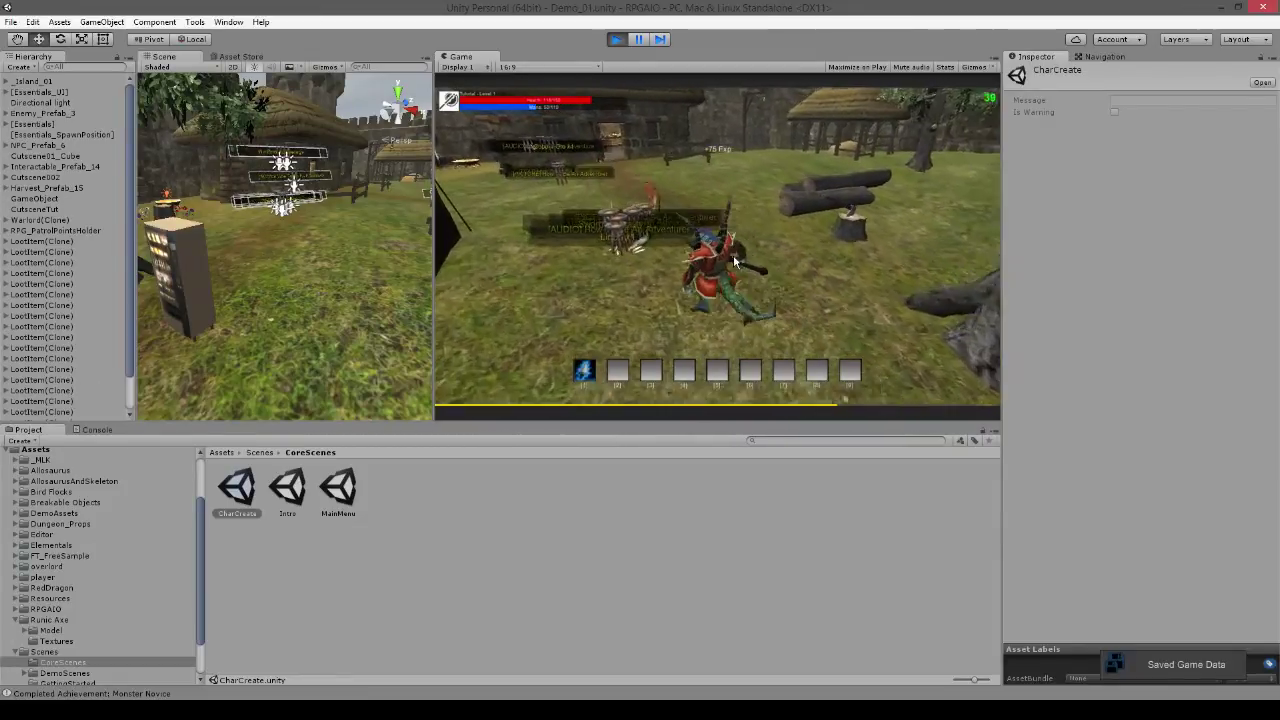
mouse_move(734, 262)
key(w)
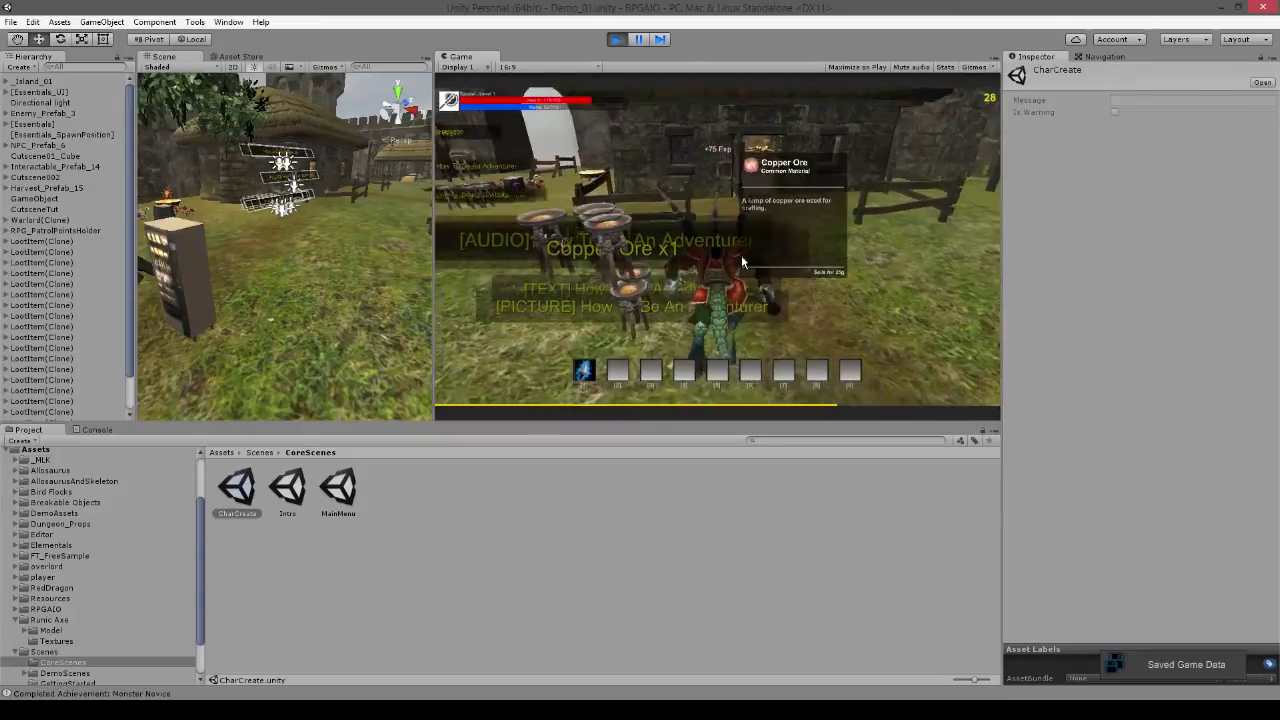
key(w)
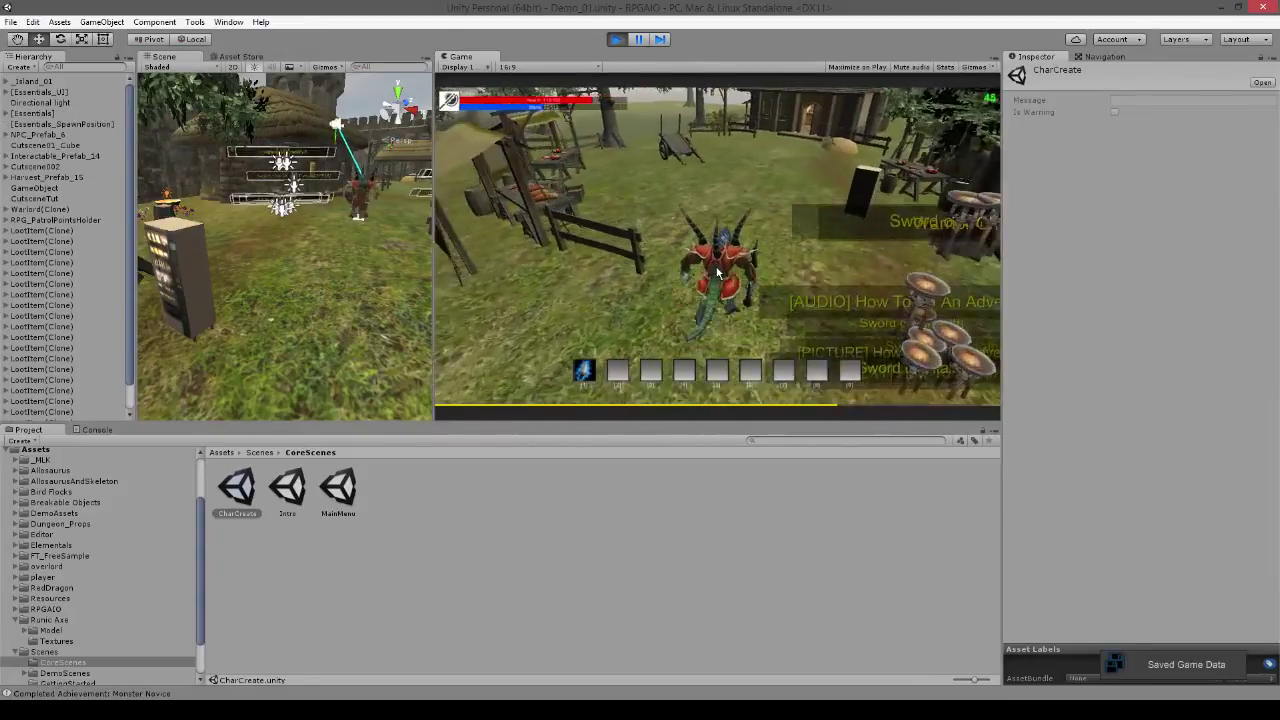
key(w)
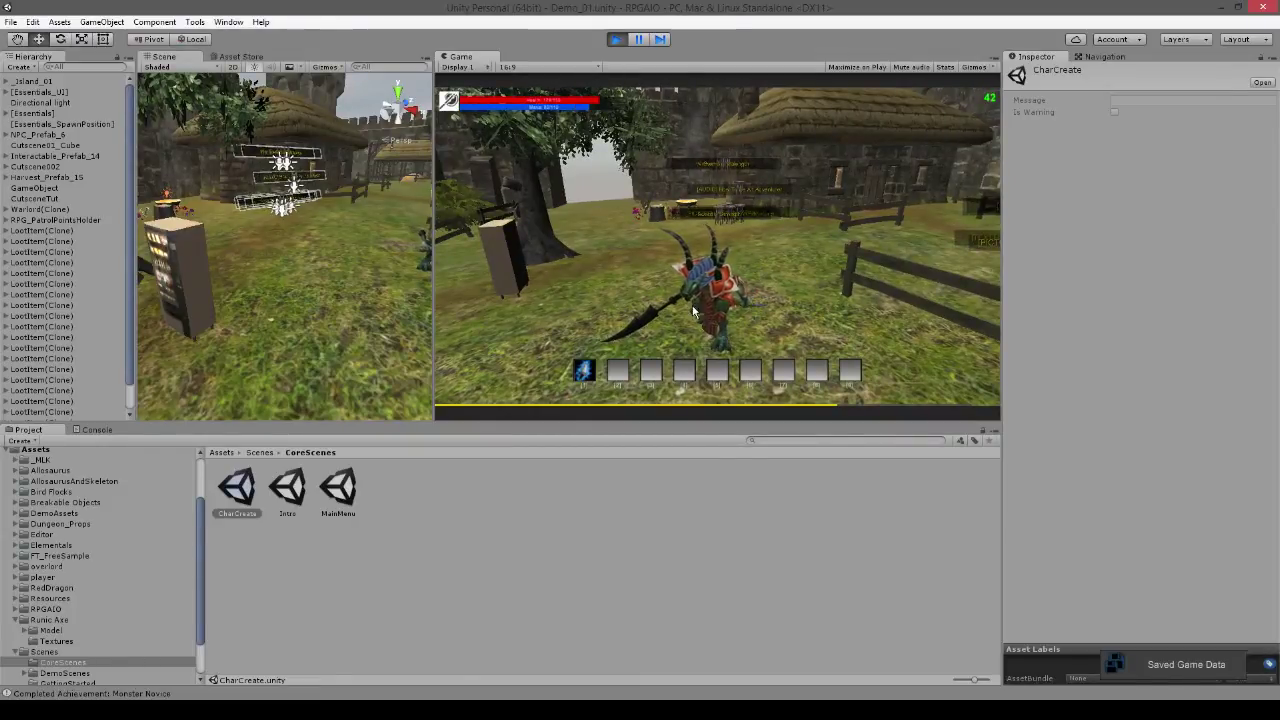
right_drag(650, 287, 822, 310)
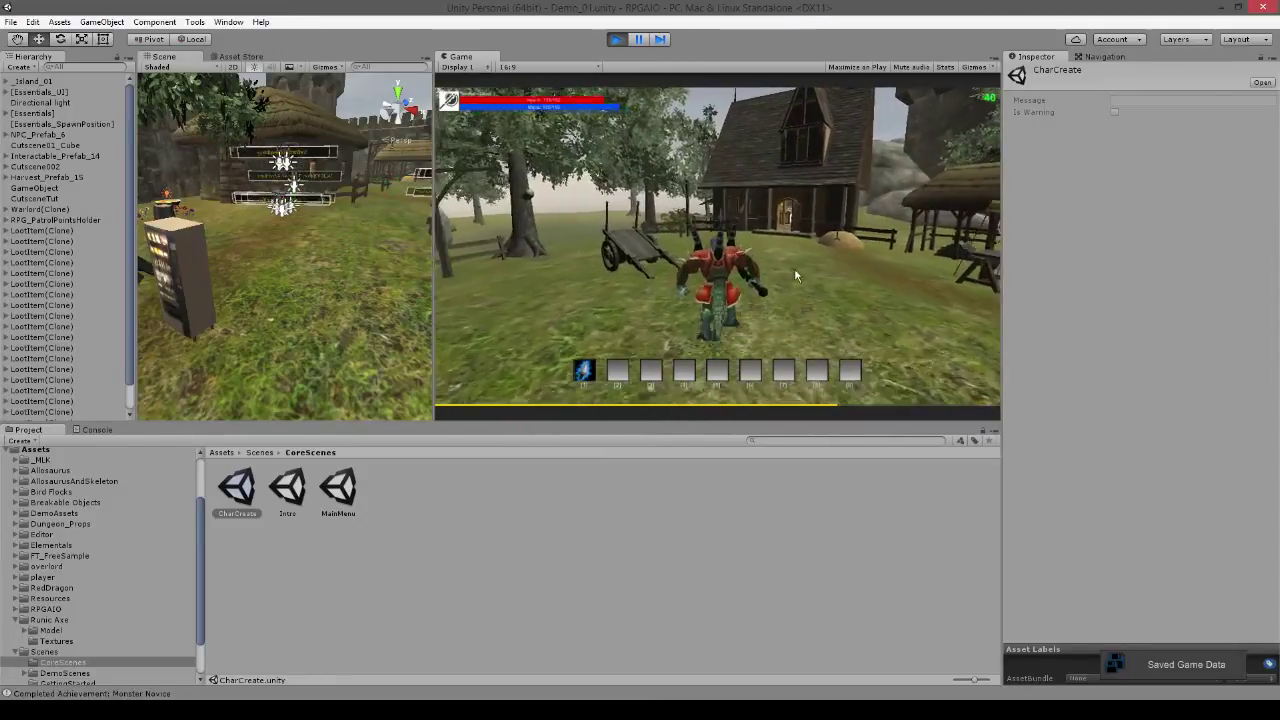
right_drag(741, 256, 860, 288)
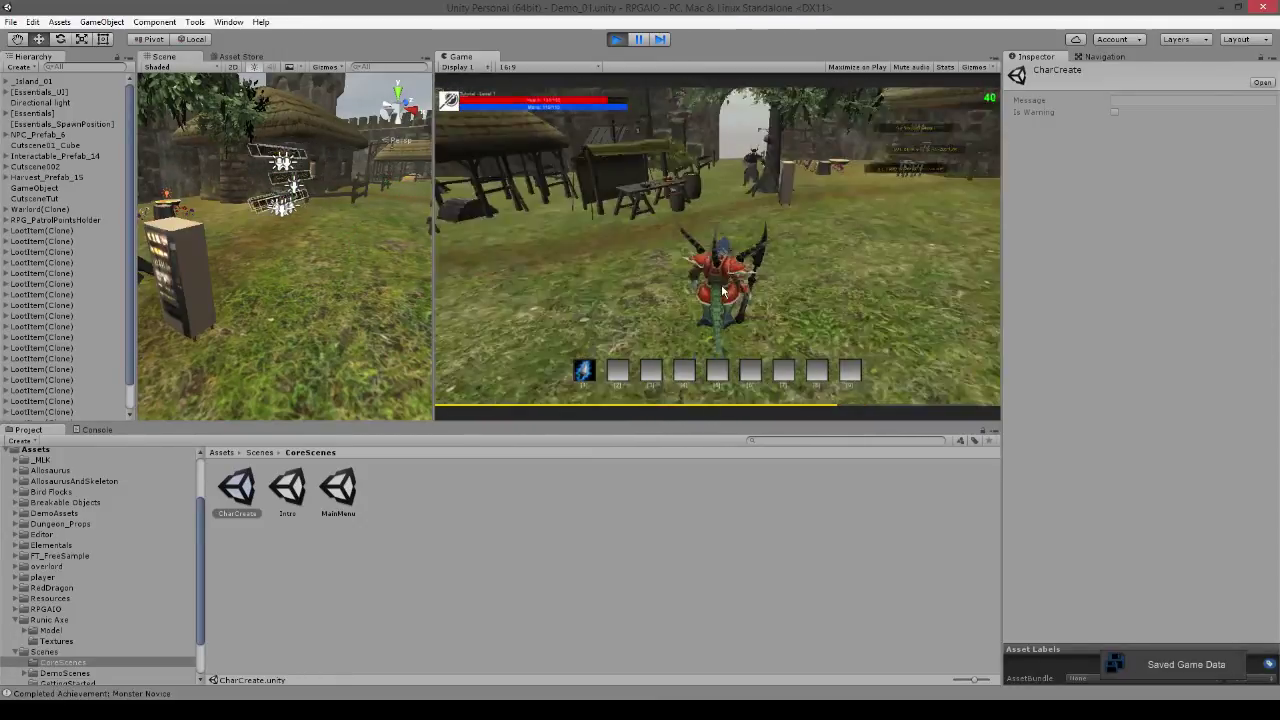
key(a)
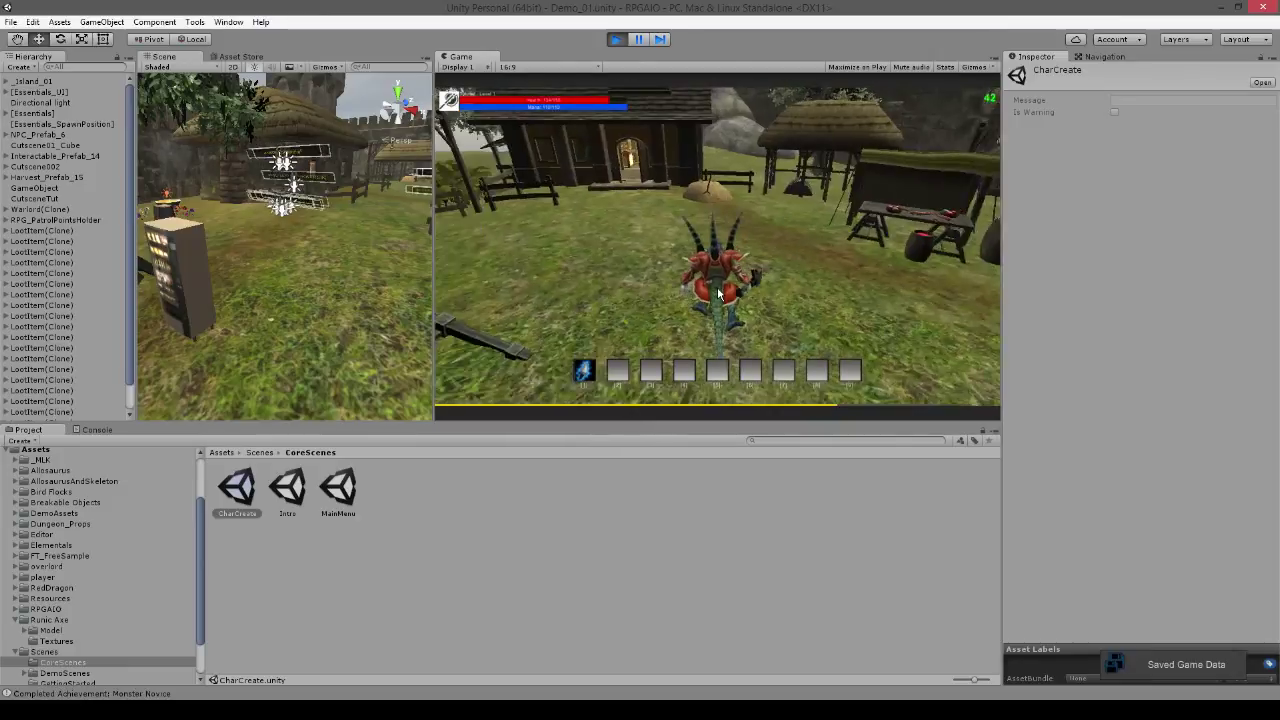